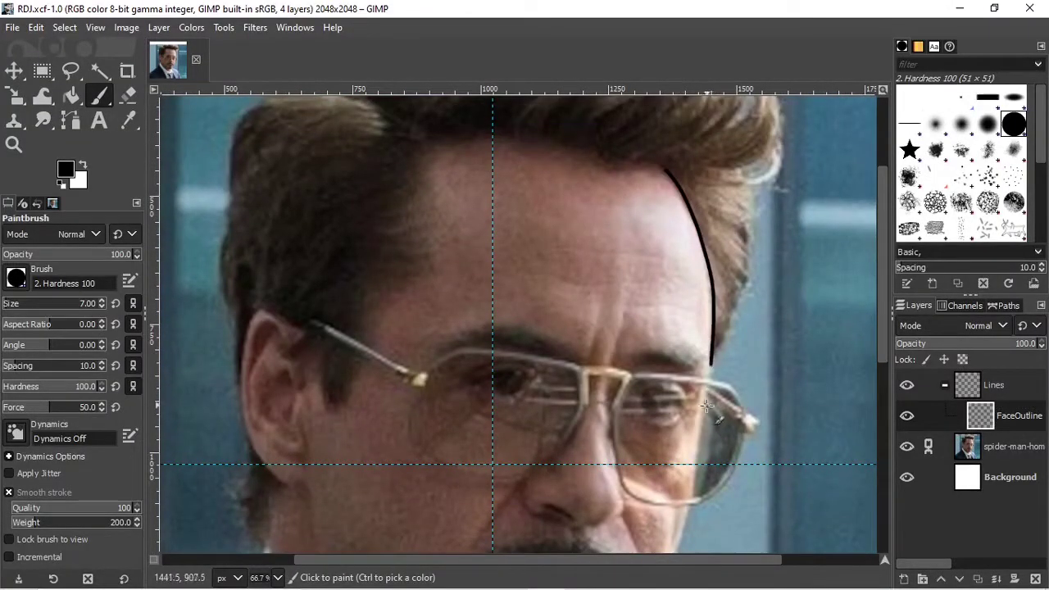
- Stroke the jaw outline in bold black on FaceOutline, undoing a stray short stroke
{"action": "left_click_drag", "start_coordinate": [694, 471], "coordinate": [684, 528]}
{"action": "scroll", "coordinate": [680, 315], "scroll_direction": "down", "scroll_amount": 5}
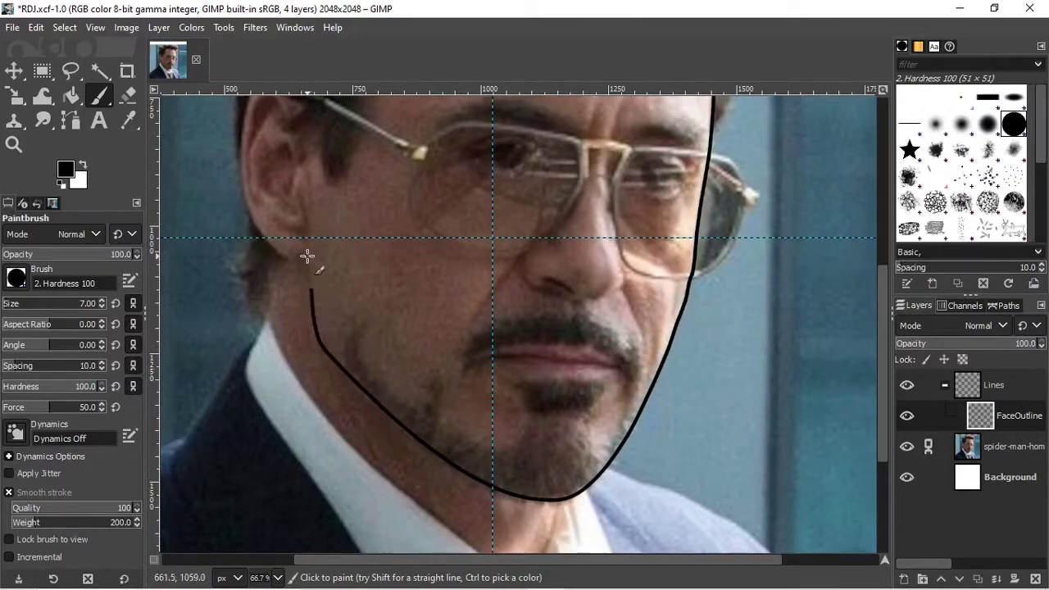
{"action": "key", "text": "ctrl+z"}
{"action": "scroll", "coordinate": [273, 318], "scroll_direction": "down", "scroll_amount": 2}
{"action": "scroll", "coordinate": [275, 144], "scroll_direction": "down", "scroll_amount": 3}
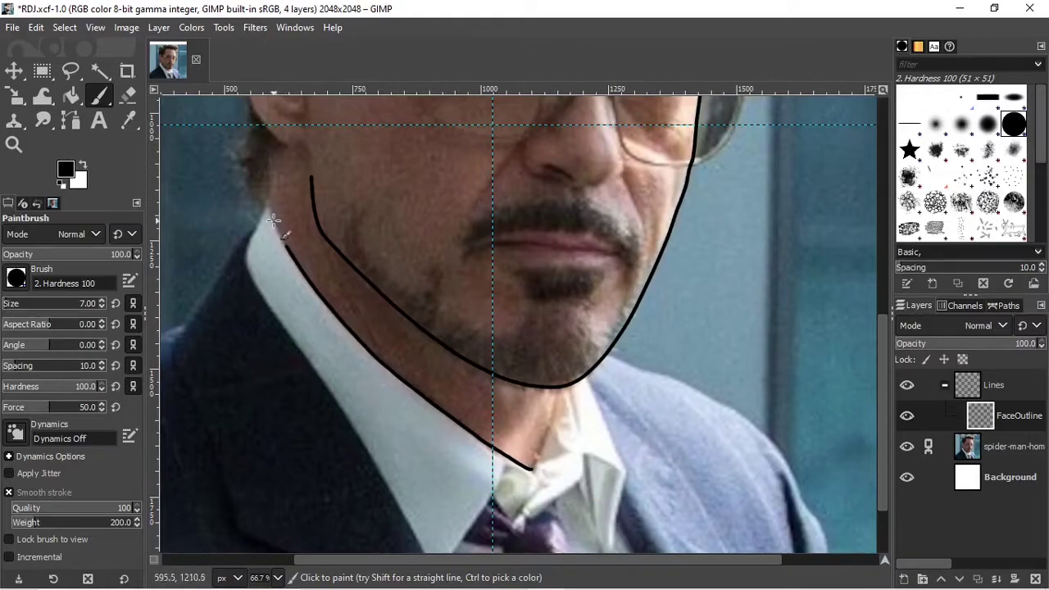
{"action": "scroll", "coordinate": [577, 399], "scroll_direction": "up", "scroll_amount": 1}
- Trace the chin and collar line with a long black stroke
{"action": "left_click_drag", "start_coordinate": [553, 393], "coordinate": [516, 508]}
{"action": "scroll", "coordinate": [516, 508], "scroll_direction": "down", "scroll_amount": 2}
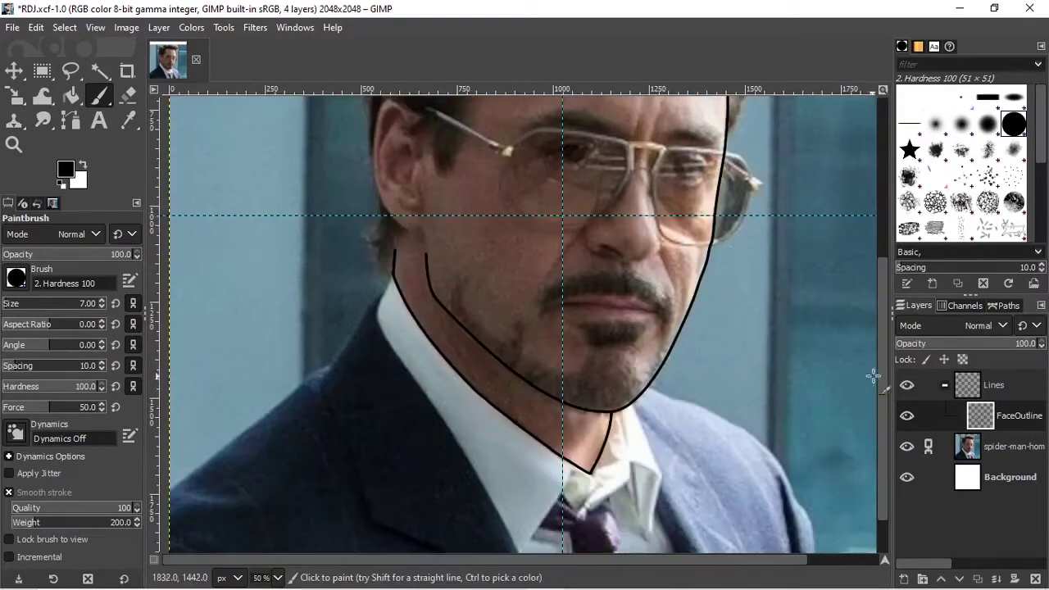
{"action": "scroll", "coordinate": [880, 323], "scroll_direction": "up", "scroll_amount": 2}
{"action": "scroll", "coordinate": [880, 323], "scroll_direction": "down", "scroll_amount": 1}
{"action": "scroll", "coordinate": [871, 351], "scroll_direction": "up", "scroll_amount": 1}
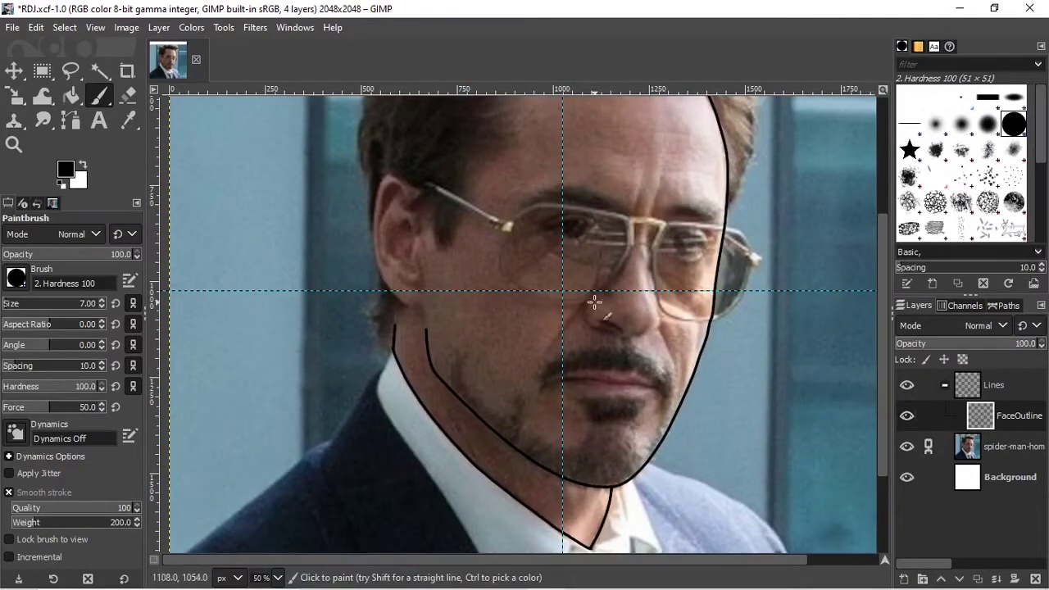
{"action": "scroll", "coordinate": [410, 196], "scroll_direction": "up", "scroll_amount": 3, "text": "ctrl"}
{"action": "scroll", "coordinate": [360, 135], "scroll_direction": "up", "scroll_amount": 1}
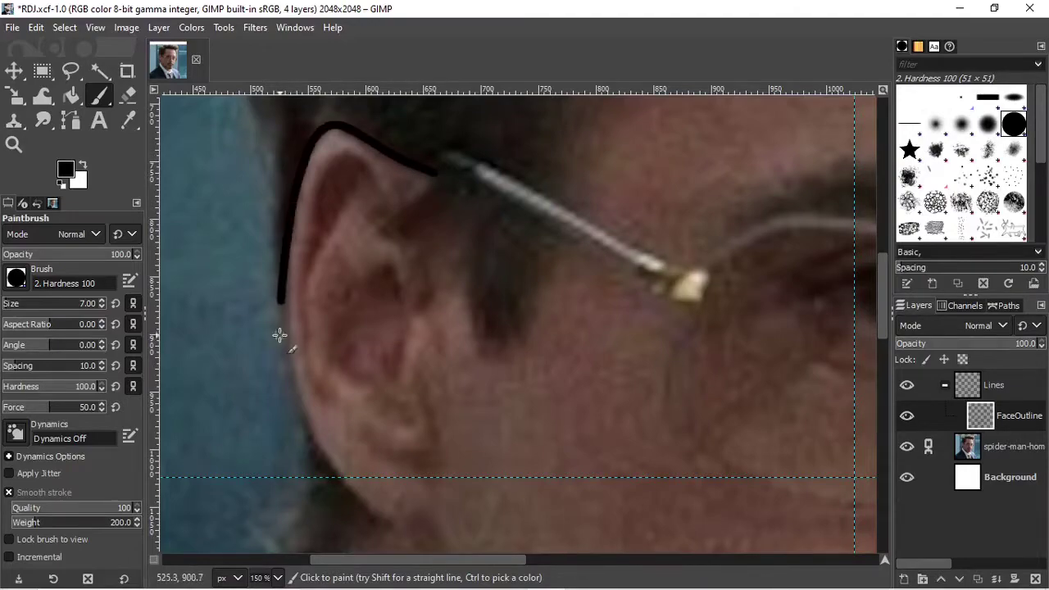
- Stroke the ear outline in black, undoing the last outline stroke
{"action": "left_click_drag", "start_coordinate": [363, 512], "coordinate": [426, 554]}
{"action": "scroll", "coordinate": [882, 317], "scroll_direction": "down", "scroll_amount": 3}
{"action": "scroll", "coordinate": [473, 219], "scroll_direction": "up", "scroll_amount": 3}
{"action": "scroll", "coordinate": [473, 218], "scroll_direction": "down", "scroll_amount": 1, "text": "ctrl"}
{"action": "key", "text": "ctrl+z"}
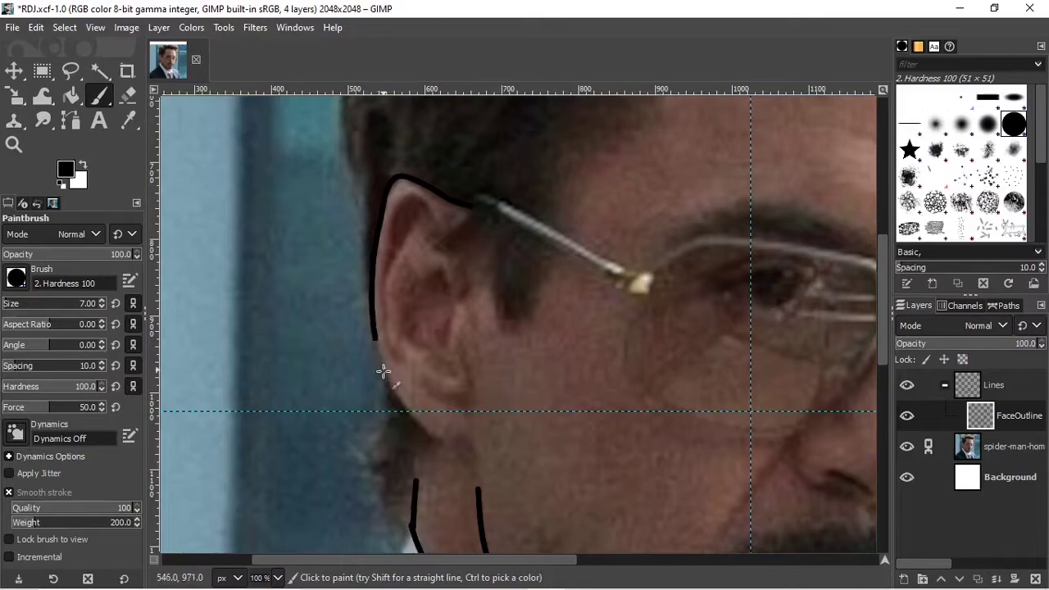
- Save the image and bring up the layer options for adding a layer
{"action": "scroll", "coordinate": [693, 424], "scroll_direction": "up", "scroll_amount": 5}
{"action": "scroll", "coordinate": [661, 569], "scroll_direction": "right", "scroll_amount": 5}
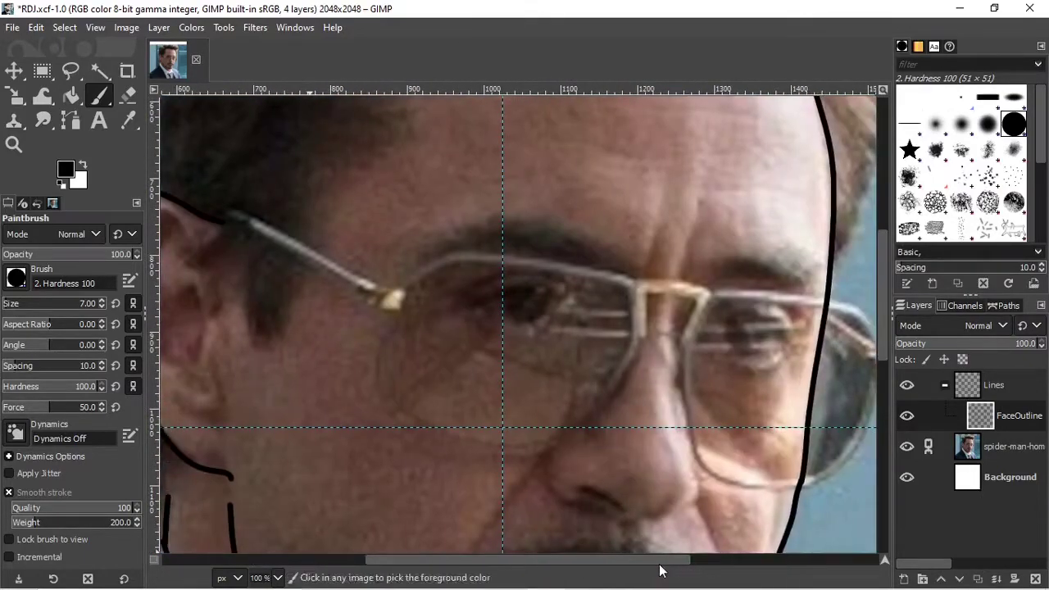
{"action": "key", "text": "ctrl+s"}
{"action": "right_click", "coordinate": [992, 385]}
- Add a new layer named FaceDetails
{"action": "left_click", "coordinate": [931, 107]}
{"action": "type", "text": "FaceDetails"}
{"action": "key", "text": "Return"}
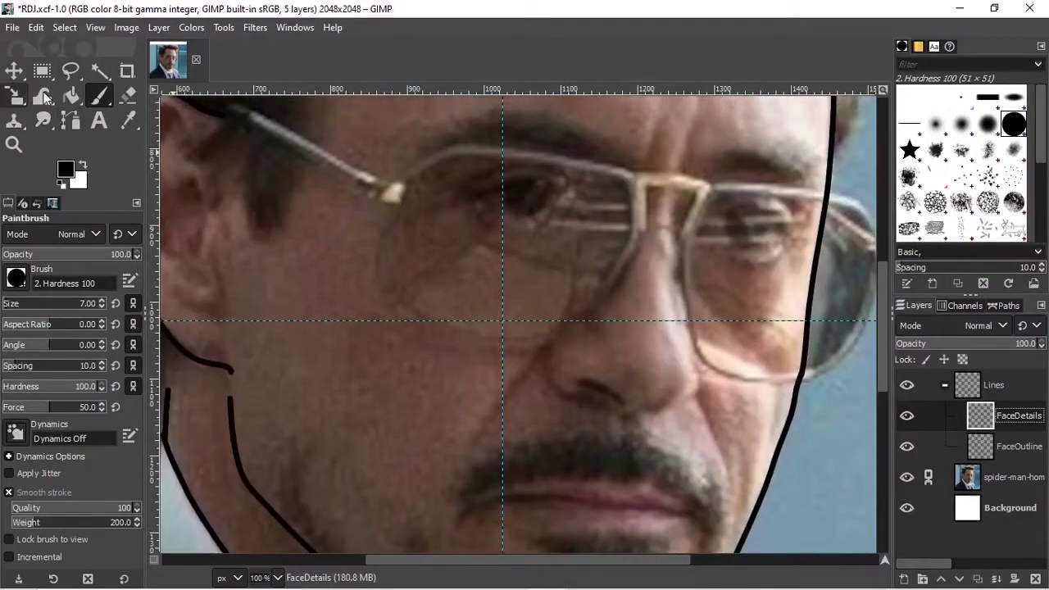
- Outline the nostril as a closed path and fill it solid black
{"action": "key", "text": "b"}
{"action": "scroll", "coordinate": [690, 497], "scroll_direction": "up", "scroll_amount": 3, "text": "ctrl"}
{"action": "left_click_drag", "start_coordinate": [657, 450], "coordinate": [673, 460]}
{"action": "left_click", "coordinate": [691, 495]}
{"action": "left_click", "coordinate": [638, 460]}
{"action": "left_click", "coordinate": [570, 442], "text": "ctrl"}
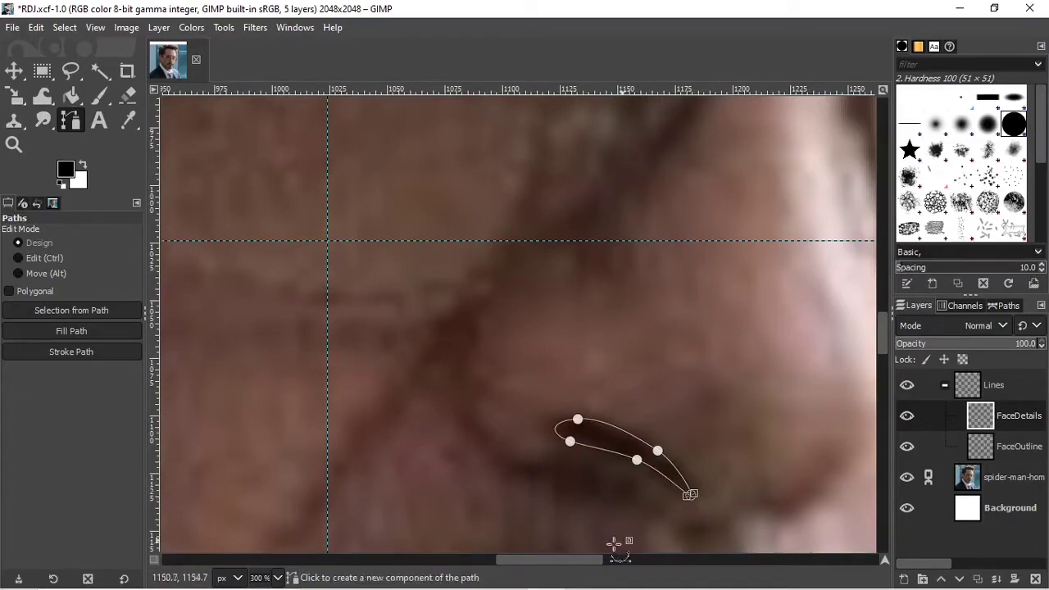
{"action": "scroll", "coordinate": [559, 474], "scroll_direction": "left", "scroll_amount": 2}
{"action": "key", "text": "ctrl+comma"}
{"action": "scroll", "coordinate": [536, 298], "scroll_direction": "down", "scroll_amount": 3, "text": "ctrl"}
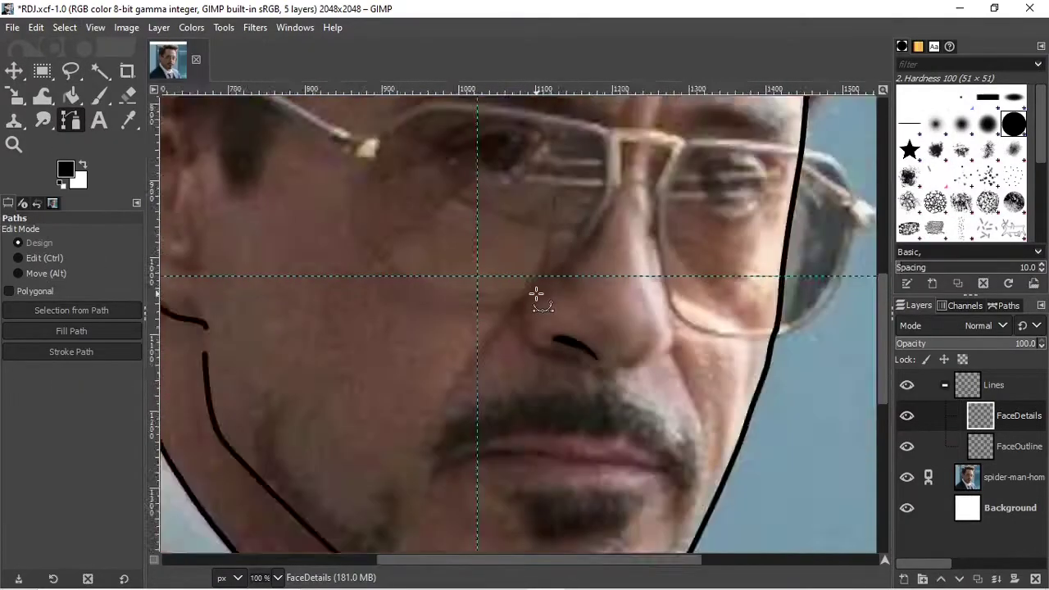
{"action": "scroll", "coordinate": [536, 298], "scroll_direction": "up", "scroll_amount": 2, "text": "ctrl"}
{"action": "scroll", "coordinate": [536, 297], "scroll_direction": "up", "scroll_amount": 3}
{"action": "scroll", "coordinate": [516, 320], "scroll_direction": "down", "scroll_amount": 3}
{"action": "scroll", "coordinate": [516, 319], "scroll_direction": "down", "scroll_amount": 1, "text": "ctrl"}
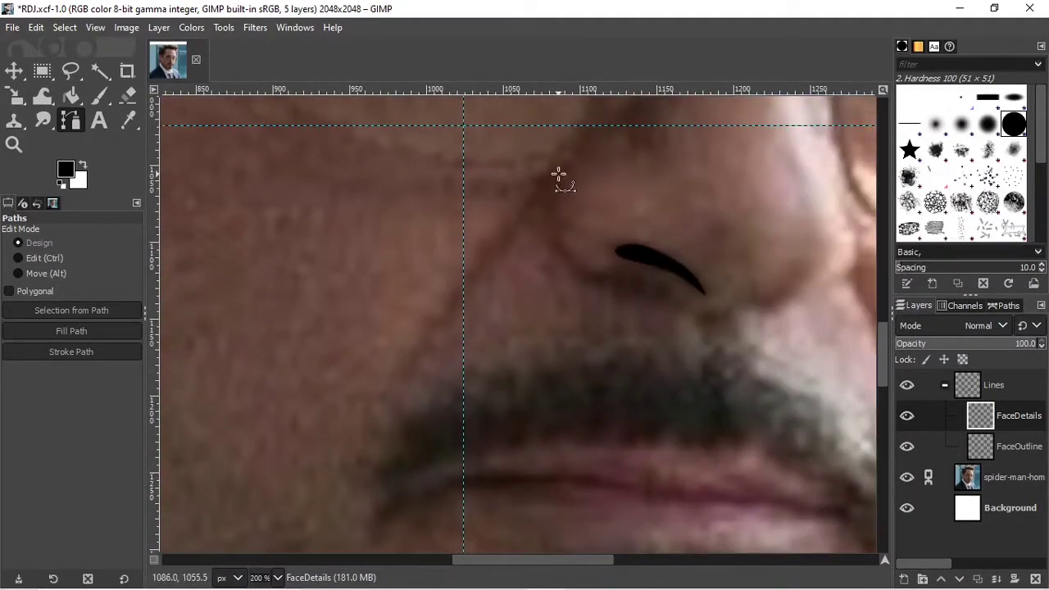
- Draw a closed nose-side shape, fill it black and clear the selection
{"action": "left_click", "coordinate": [570, 164]}
{"action": "left_click", "coordinate": [556, 225]}
{"action": "left_click_drag", "start_coordinate": [582, 273], "coordinate": [600, 281]}
{"action": "left_click_drag", "start_coordinate": [557, 226], "coordinate": [557, 242]}
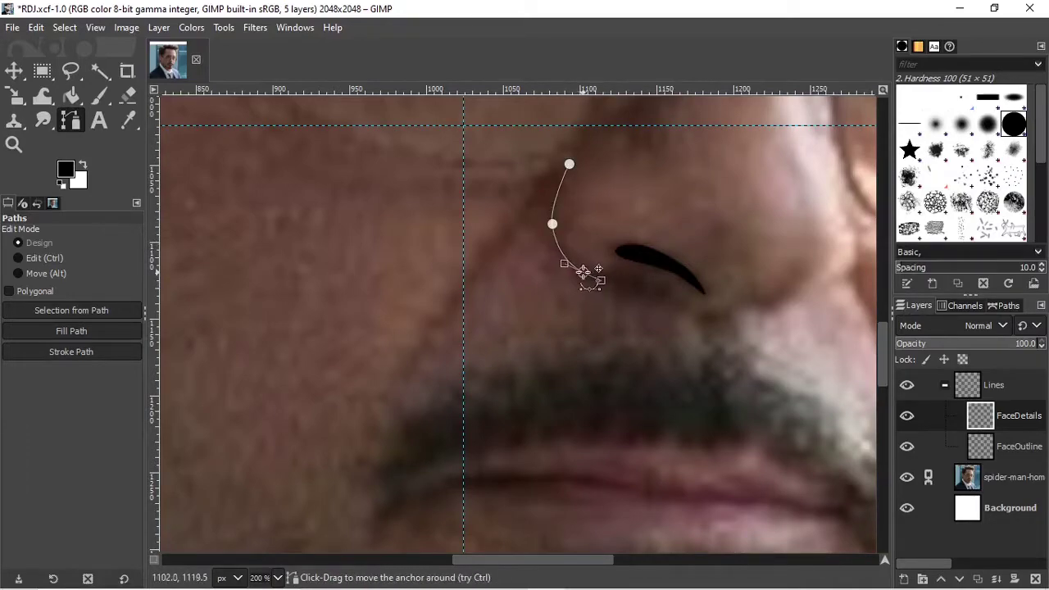
{"action": "left_click_drag", "start_coordinate": [632, 273], "coordinate": [646, 279]}
{"action": "left_click", "coordinate": [406, 382]}
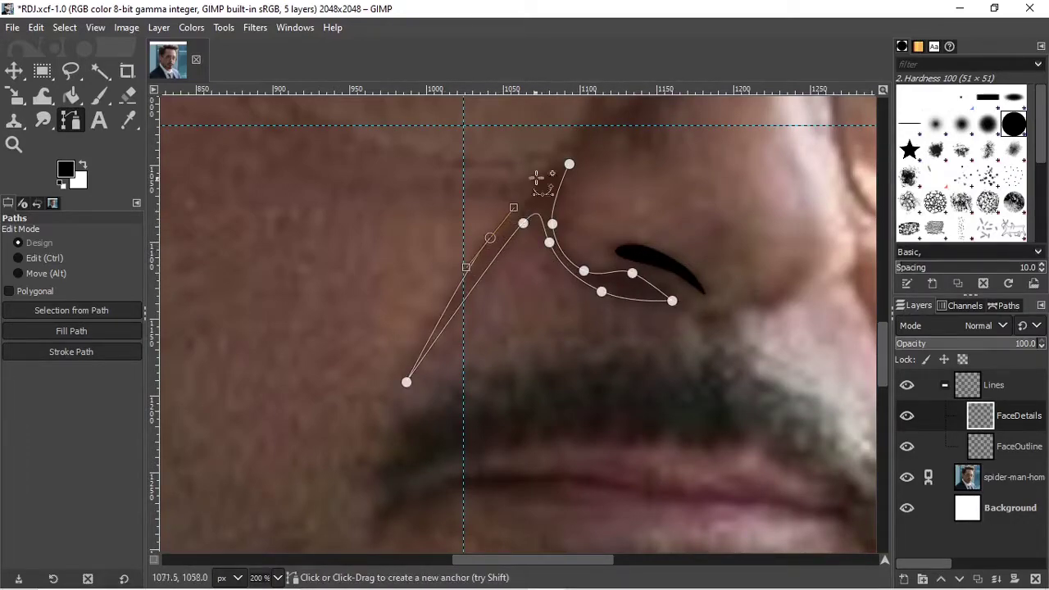
{"action": "left_click", "coordinate": [572, 158], "text": "ctrl"}
{"action": "left_click_drag", "start_coordinate": [519, 199], "coordinate": [508, 209]}
{"action": "right_click", "coordinate": [541, 208]}
{"action": "left_click", "coordinate": [705, 491]}
{"action": "left_click", "coordinate": [65, 28]}
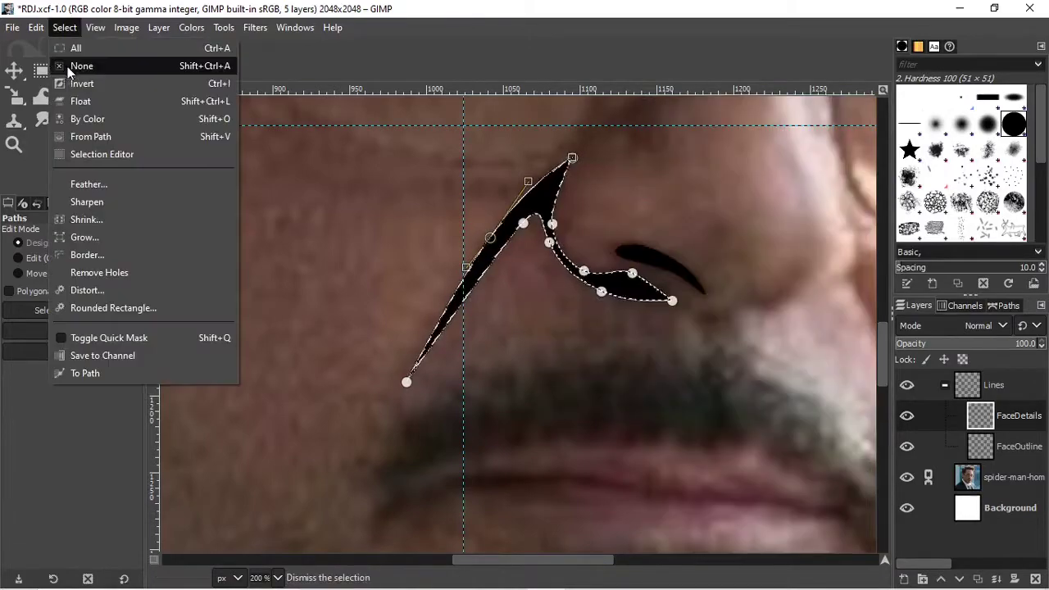
{"action": "left_click", "coordinate": [94, 66]}
- Outline the nose bridge, convert it to a selection and fill it black
{"action": "scroll", "coordinate": [744, 278], "scroll_direction": "right", "scroll_amount": 3}
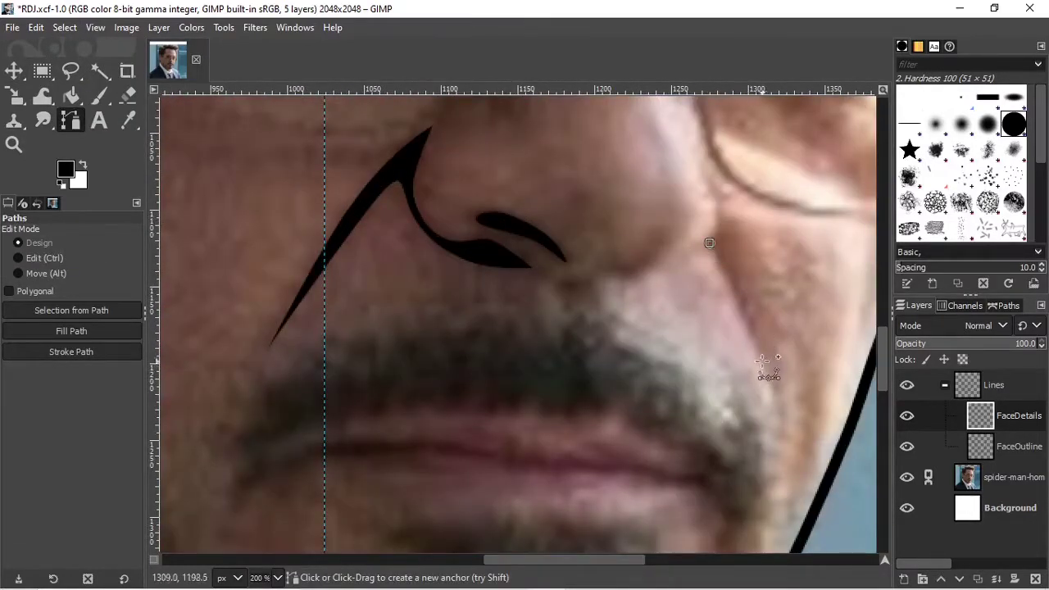
{"action": "scroll", "coordinate": [721, 254], "scroll_direction": "up", "scroll_amount": 2}
{"action": "scroll", "coordinate": [721, 254], "scroll_direction": "down", "scroll_amount": 4}
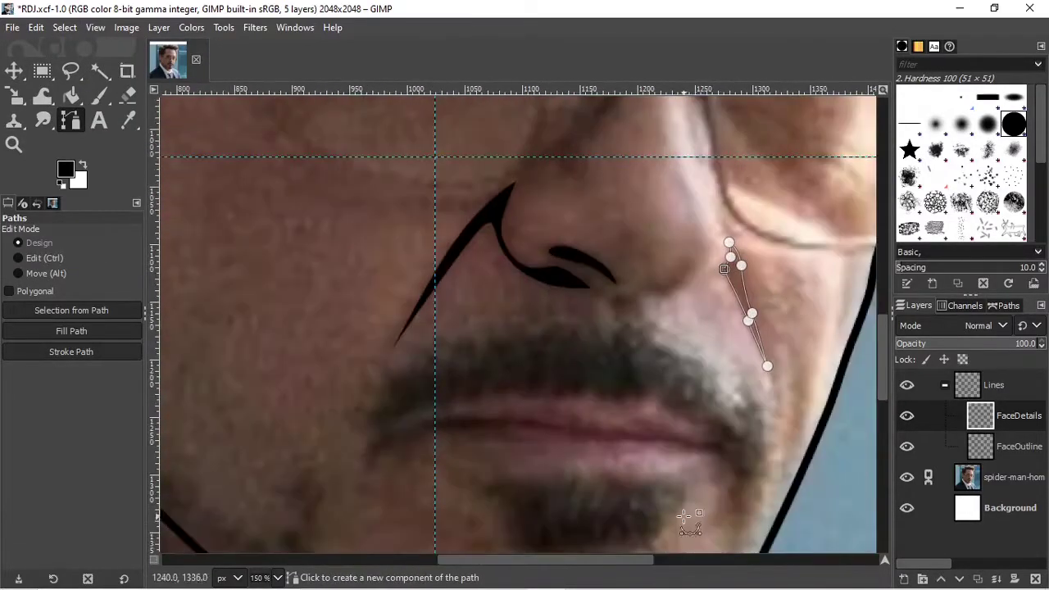
{"action": "scroll", "coordinate": [697, 286], "scroll_direction": "left", "scroll_amount": 5}
{"action": "scroll", "coordinate": [666, 321], "scroll_direction": "up", "scroll_amount": 5}
{"action": "scroll", "coordinate": [665, 321], "scroll_direction": "right", "scroll_amount": 3}
{"action": "scroll", "coordinate": [713, 253], "scroll_direction": "right", "scroll_amount": 1}
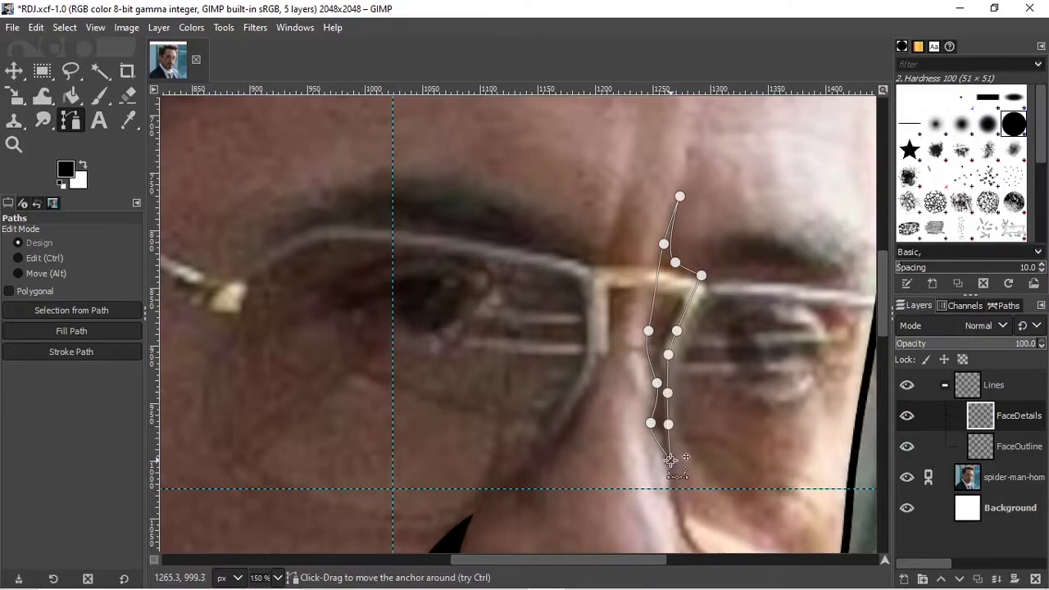
{"action": "scroll", "coordinate": [671, 460], "scroll_direction": "up", "scroll_amount": 2}
{"action": "scroll", "coordinate": [664, 386], "scroll_direction": "up", "scroll_amount": 3}
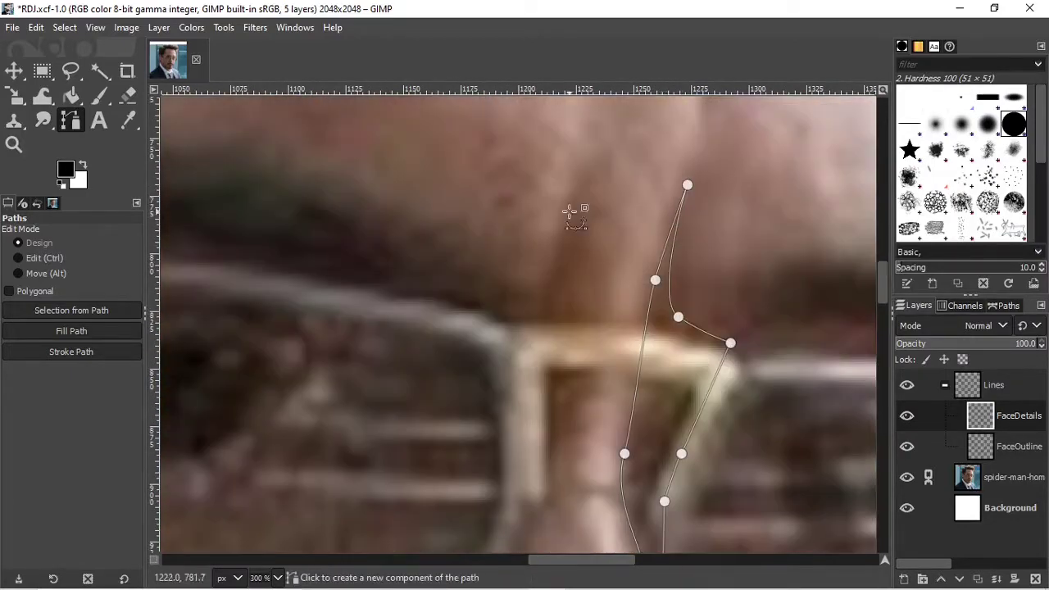
{"action": "left_click_drag", "start_coordinate": [577, 189], "coordinate": [525, 305]}
{"action": "left_click", "coordinate": [535, 497]}
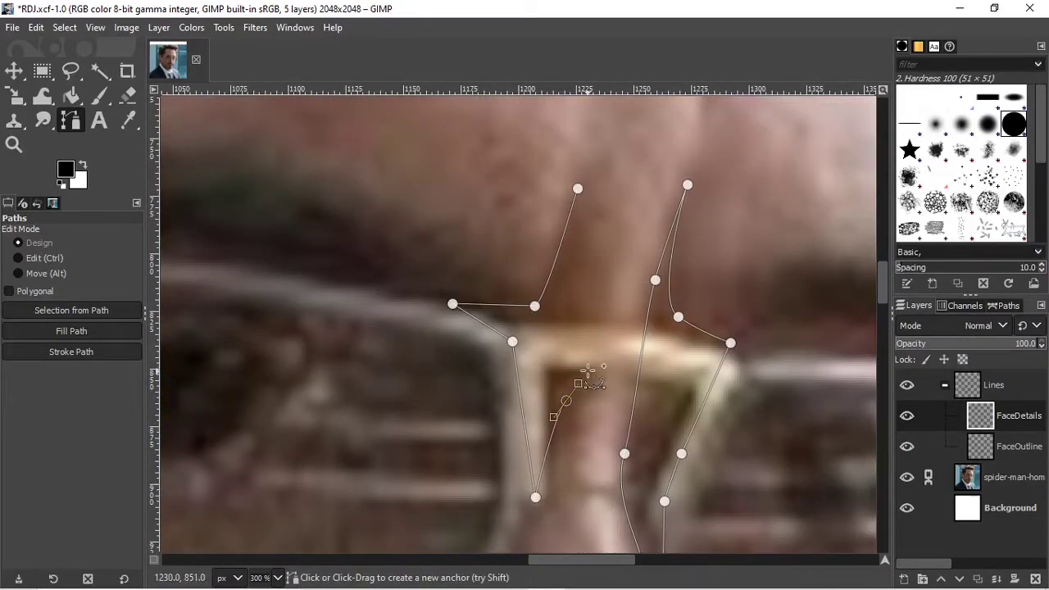
{"action": "left_click", "coordinate": [577, 188], "text": "ctrl"}
{"action": "key", "text": "Return"}
{"action": "right_click", "coordinate": [557, 345]}
{"action": "left_click", "coordinate": [721, 372]}
- Draw closed path outlines around the left and right eyebrows
{"action": "scroll", "coordinate": [543, 222], "scroll_direction": "down", "scroll_amount": 3}
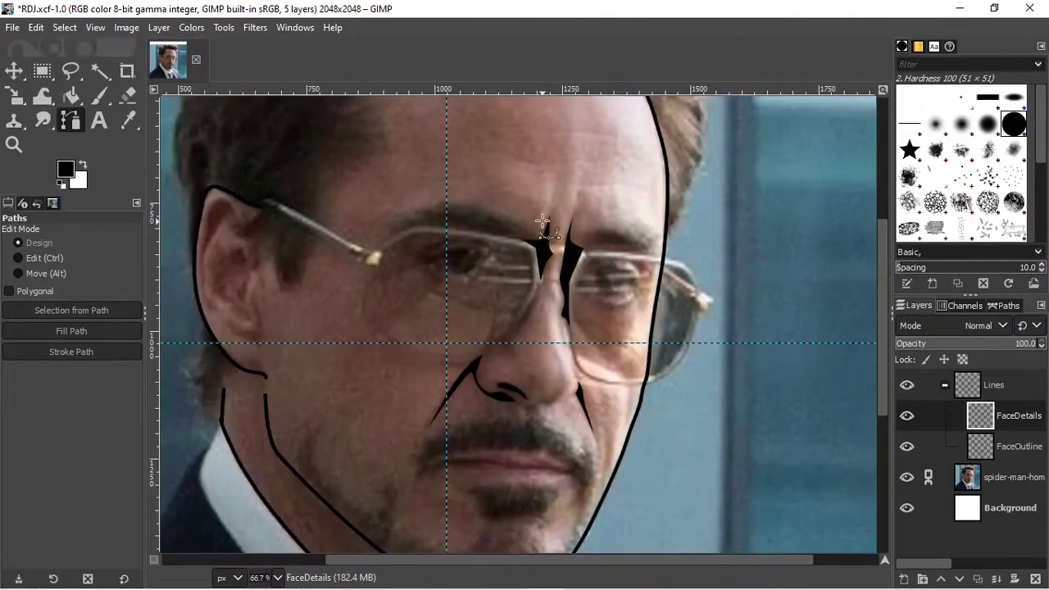
{"action": "scroll", "coordinate": [635, 268], "scroll_direction": "up", "scroll_amount": 2}
{"action": "left_click", "coordinate": [636, 267]}
{"action": "left_click", "coordinate": [668, 246]}
{"action": "left_click", "coordinate": [531, 176]}
{"action": "left_click", "coordinate": [387, 165]}
{"action": "left_click", "coordinate": [254, 228]}
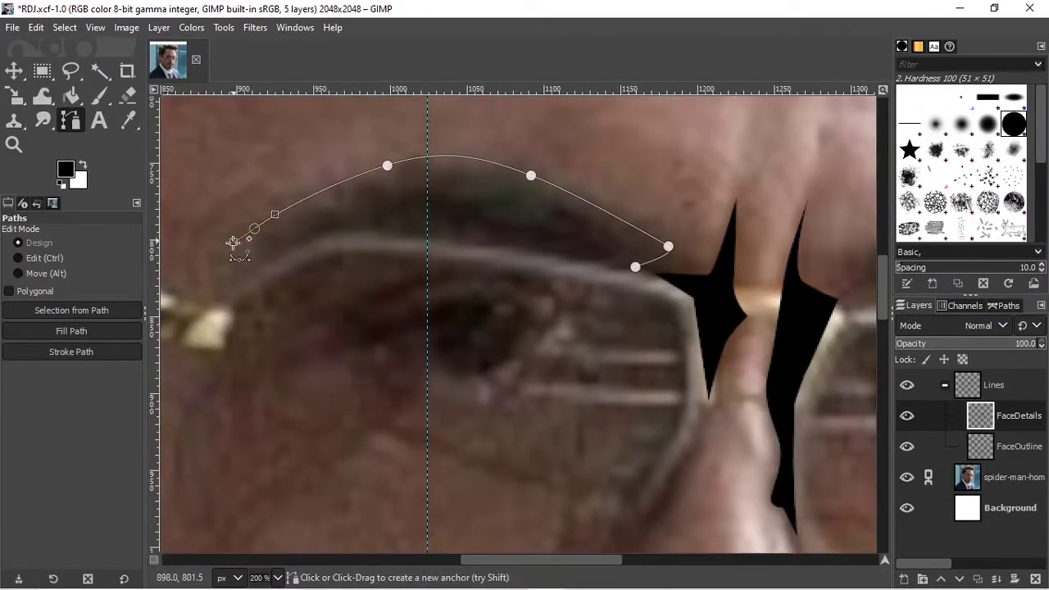
{"action": "left_click", "coordinate": [336, 239]}
{"action": "left_click", "coordinate": [484, 254]}
{"action": "scroll", "coordinate": [511, 276], "scroll_direction": "right", "scroll_amount": 5}
{"action": "left_click", "coordinate": [501, 291], "text": "shift"}
{"action": "left_click", "coordinate": [517, 262]}
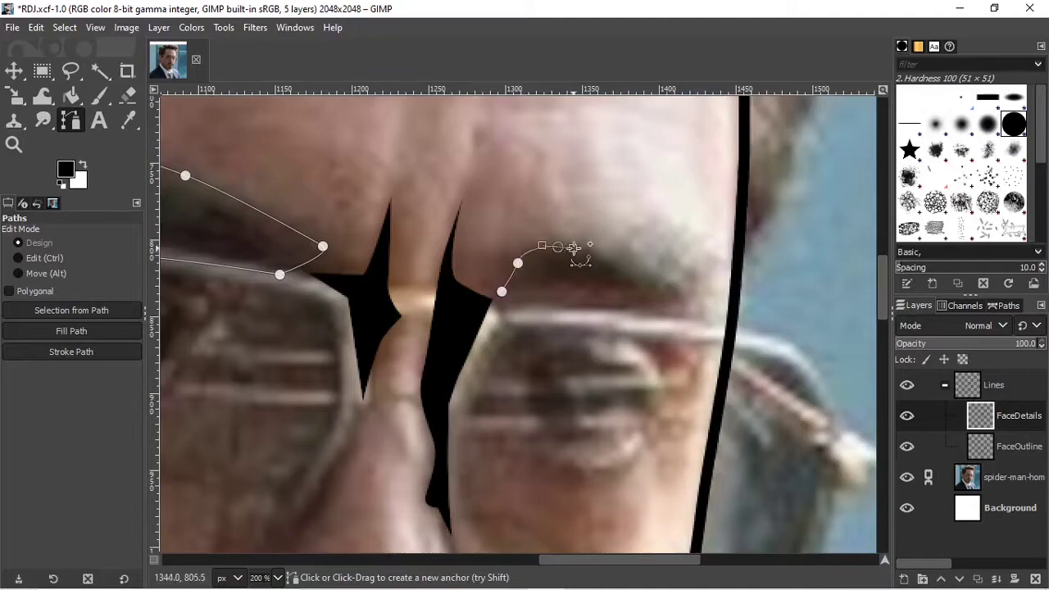
{"action": "left_click", "coordinate": [621, 257]}
{"action": "left_click", "coordinate": [621, 256]}
- Fill the eyebrow selection black, clear it and zoom out to the whole portrait
{"action": "key", "text": "shift+v"}
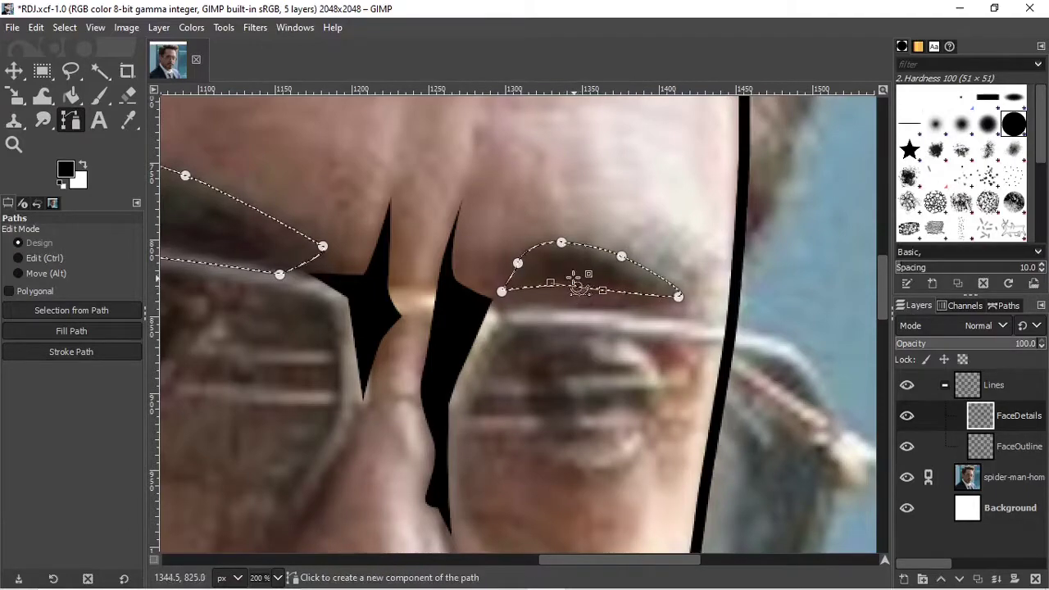
{"action": "key", "text": "ctrl+comma"}
{"action": "left_click", "coordinate": [65, 27]}
{"action": "left_click", "coordinate": [85, 66]}
{"action": "key", "text": "m"}
{"action": "key", "text": "shift+2"}
- Add a new layer named Hair and start a path at the sideburn
{"action": "key", "text": "ctrl+shift+n"}
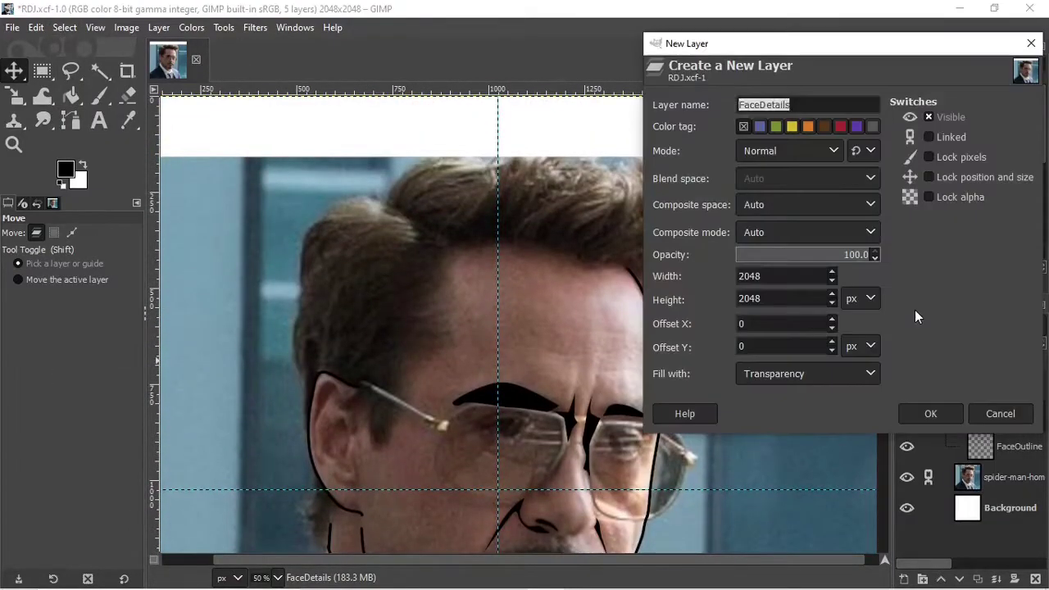
{"action": "type", "text": "Hair"}
{"action": "key", "text": "Return"}
{"action": "key", "text": "b"}
{"action": "scroll", "coordinate": [410, 429], "scroll_direction": "up", "scroll_amount": 3}
{"action": "left_click", "coordinate": [259, 310]}
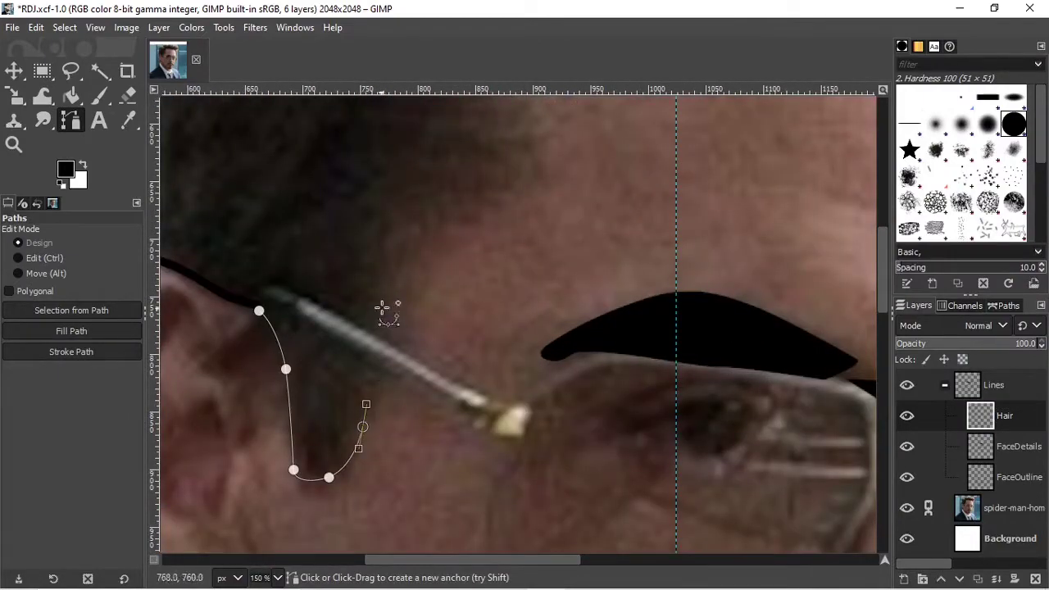
- Extend the hair path up the sideburn and curve it along the forehead hairline
{"action": "left_click", "coordinate": [384, 303]}
{"action": "left_click", "coordinate": [465, 212]}
{"action": "scroll", "coordinate": [465, 212], "scroll_direction": "down", "scroll_amount": 1}
{"action": "scroll", "coordinate": [574, 311], "scroll_direction": "up", "scroll_amount": 1}
{"action": "left_click", "coordinate": [603, 329]}
{"action": "mouse_move", "coordinate": [590, 220]}
{"action": "left_mouse_down"}
{"action": "mouse_move", "coordinate": [591, 203]}
{"action": "mouse_move", "coordinate": [611, 202]}
{"action": "left_mouse_up"}
{"action": "scroll", "coordinate": [549, 545], "scroll_direction": "right", "scroll_amount": 5}
{"action": "scroll", "coordinate": [707, 211], "scroll_direction": "up", "scroll_amount": 3}
{"action": "scroll", "coordinate": [730, 235], "scroll_direction": "down", "scroll_amount": 1}
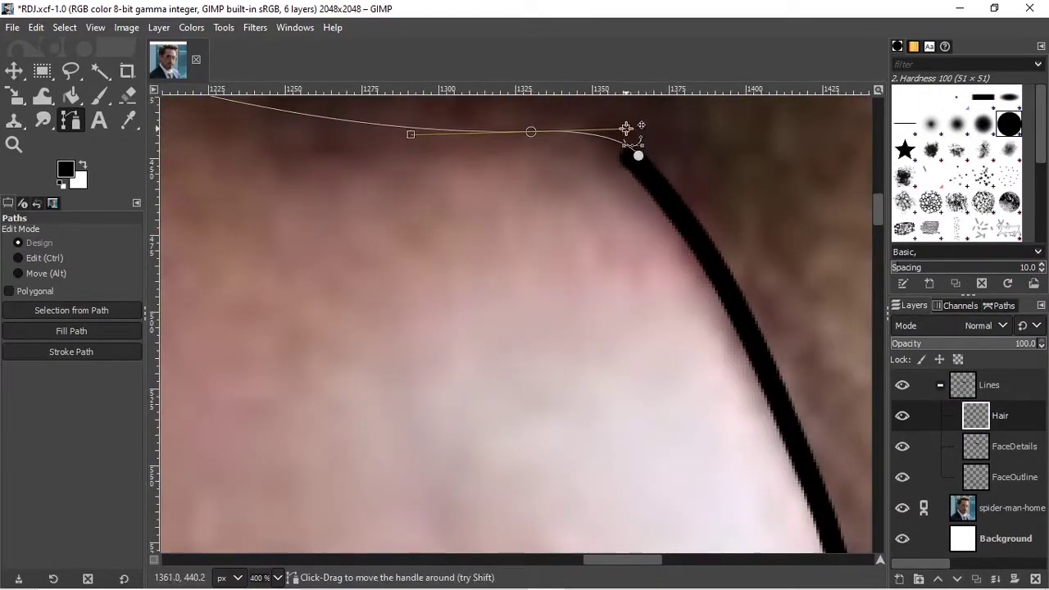
- Continue the hair outline with anchors down the side of the head
{"action": "left_click", "coordinate": [661, 188]}
{"action": "left_click", "coordinate": [686, 227]}
{"action": "left_click", "coordinate": [714, 265]}
{"action": "scroll", "coordinate": [745, 323], "scroll_direction": "down", "scroll_amount": 1}
{"action": "left_click", "coordinate": [583, 446]}
{"action": "left_click", "coordinate": [595, 477]}
{"action": "left_click", "coordinate": [605, 507]}
{"action": "scroll", "coordinate": [606, 517], "scroll_direction": "down", "scroll_amount": 5}
{"action": "left_click", "coordinate": [614, 172]}
{"action": "left_click", "coordinate": [625, 205]}
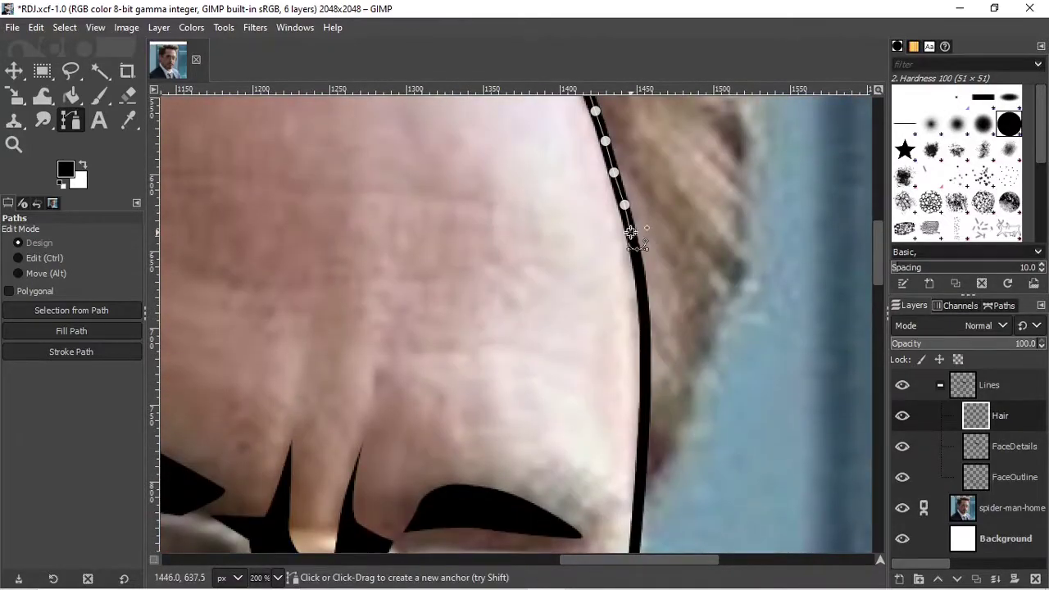
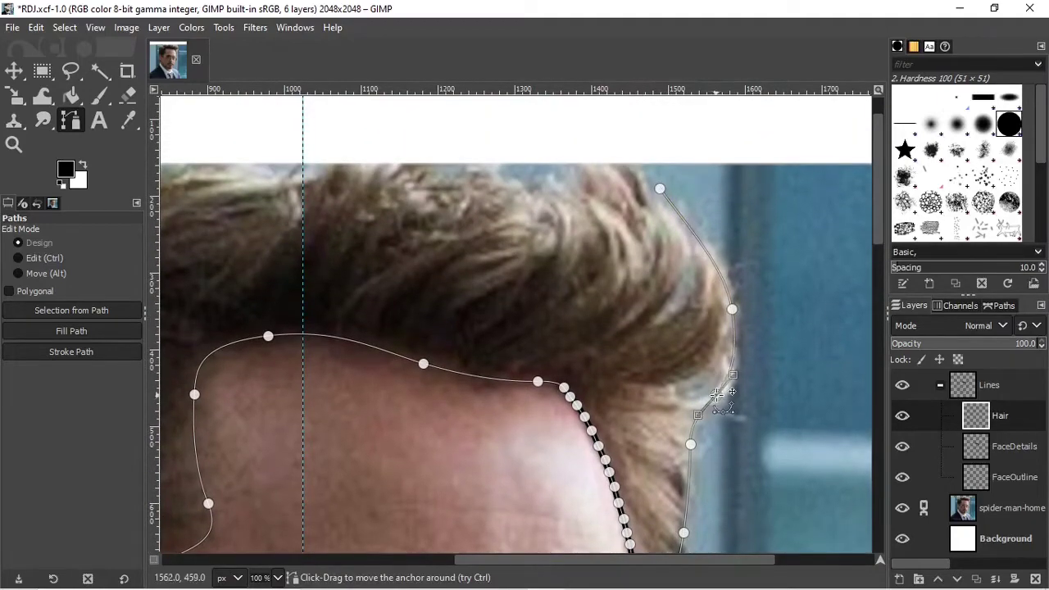
{"action": "scroll", "coordinate": [659, 186], "scroll_direction": "up", "scroll_amount": 1}
- Finish tracing the hair outline with path anchors along the top and left side
{"action": "left_click", "coordinate": [579, 198]}
{"action": "left_click", "coordinate": [507, 216]}
{"action": "left_click", "coordinate": [384, 190]}
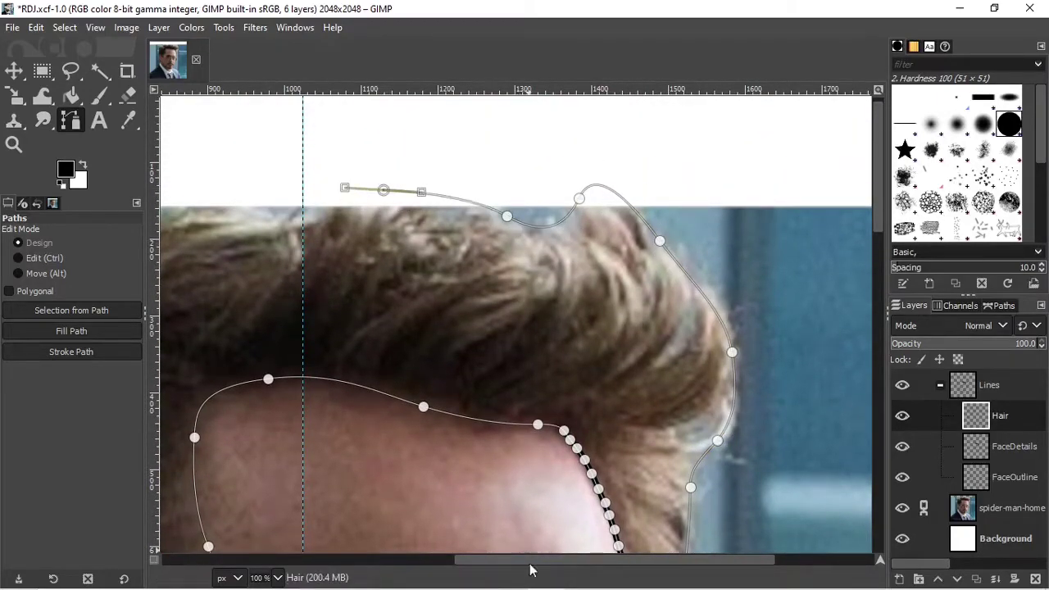
{"action": "scroll", "coordinate": [529, 560], "scroll_direction": "left", "scroll_amount": 5}
{"action": "left_click", "coordinate": [413, 210]}
{"action": "left_click", "coordinate": [336, 292]}
{"action": "scroll", "coordinate": [351, 311], "scroll_direction": "left", "scroll_amount": 3}
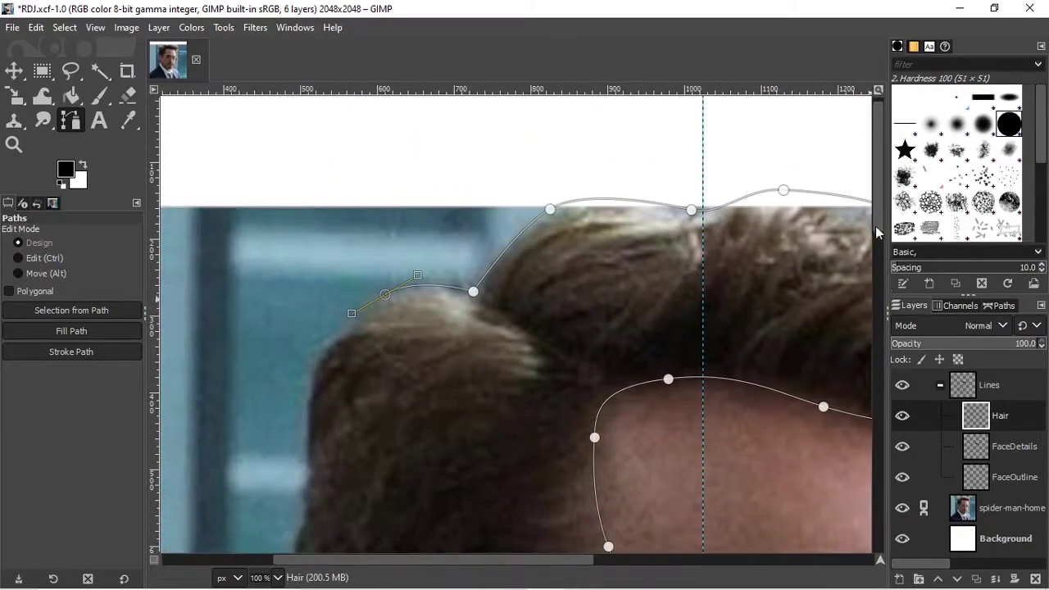
{"action": "scroll", "coordinate": [352, 311], "scroll_direction": "down", "scroll_amount": 2}
{"action": "left_click", "coordinate": [385, 149]}
{"action": "left_click_drag", "start_coordinate": [308, 262], "coordinate": [302, 334]}
{"action": "scroll", "coordinate": [875, 256], "scroll_direction": "down", "scroll_amount": 3}
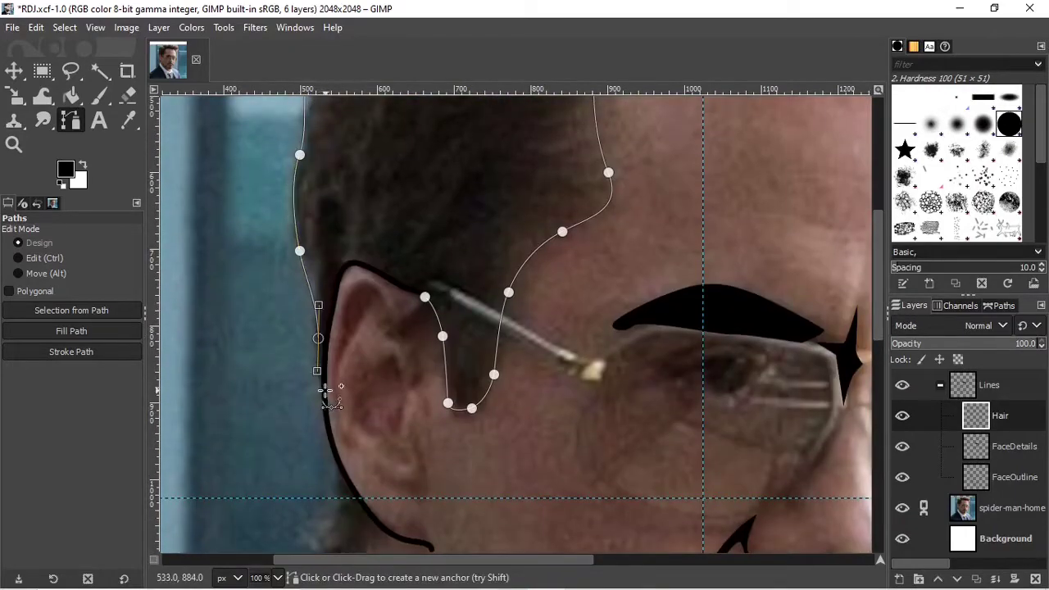
{"action": "scroll", "coordinate": [325, 392], "scroll_direction": "up", "scroll_amount": 3}
{"action": "scroll", "coordinate": [350, 373], "scroll_direction": "up", "scroll_amount": 3}
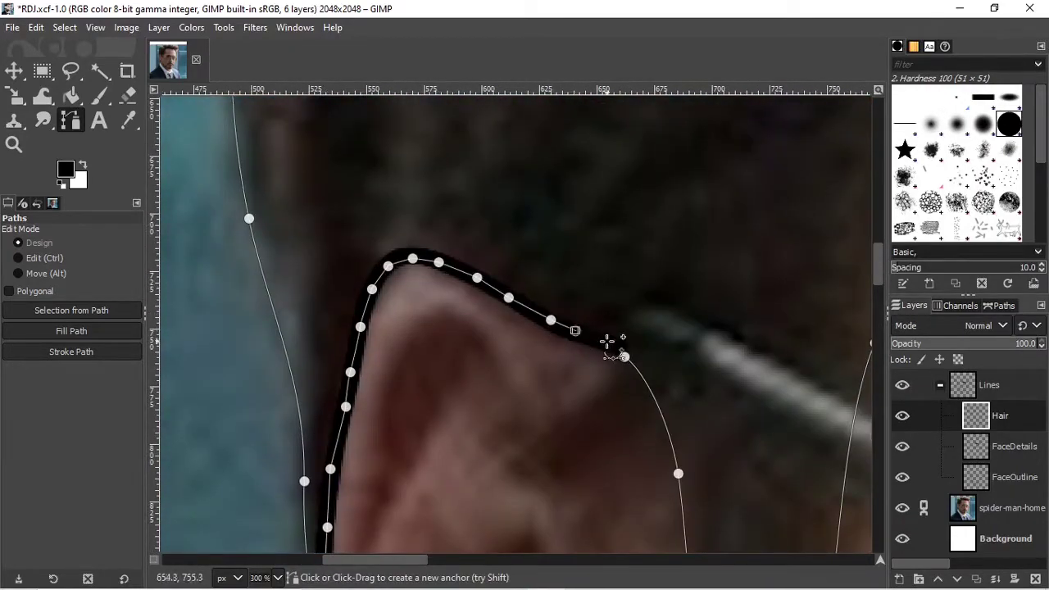
- Fill the hair path's selection solid black and hide the reference photo
{"action": "right_click", "coordinate": [661, 263]}
{"action": "left_click", "coordinate": [64, 27]}
{"action": "left_click", "coordinate": [94, 65]}
{"action": "left_click", "coordinate": [901, 508]}
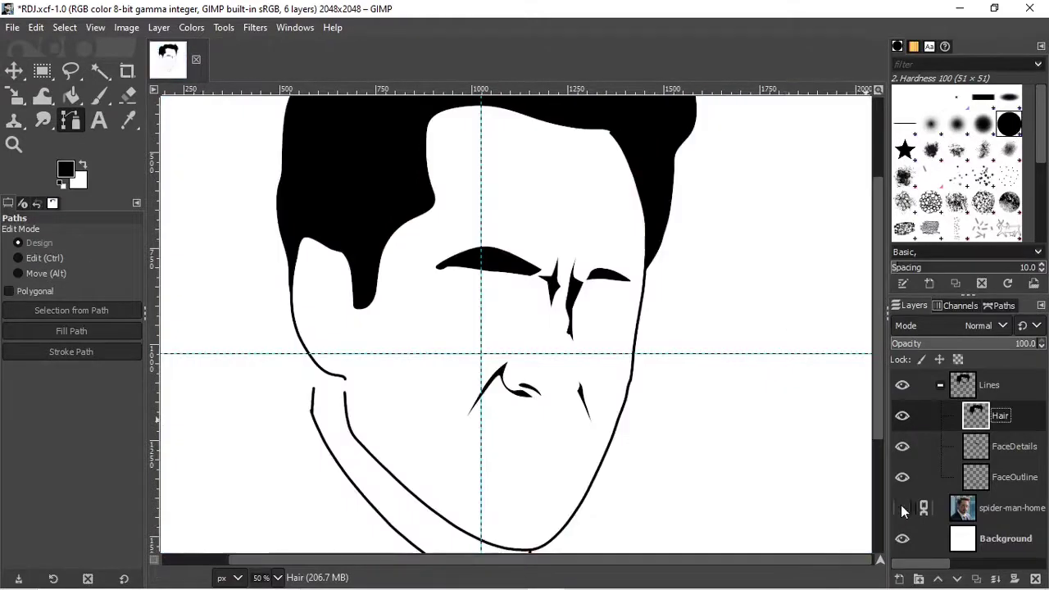
- With the photo visible, trace the goatee outline along the chin and jaw with curved anchors
{"action": "left_click", "coordinate": [902, 508]}
{"action": "scroll", "coordinate": [789, 379], "scroll_direction": "up", "scroll_amount": 1, "text": "ctrl"}
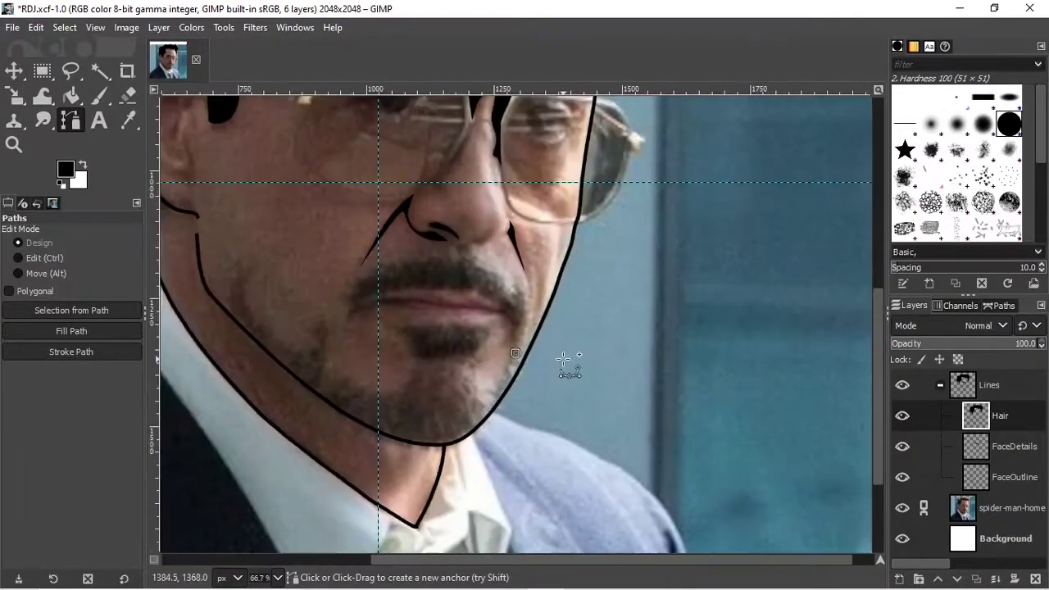
{"action": "scroll", "coordinate": [563, 360], "scroll_direction": "up", "scroll_amount": 1, "text": "ctrl"}
{"action": "scroll", "coordinate": [245, 259], "scroll_direction": "left", "scroll_amount": 1}
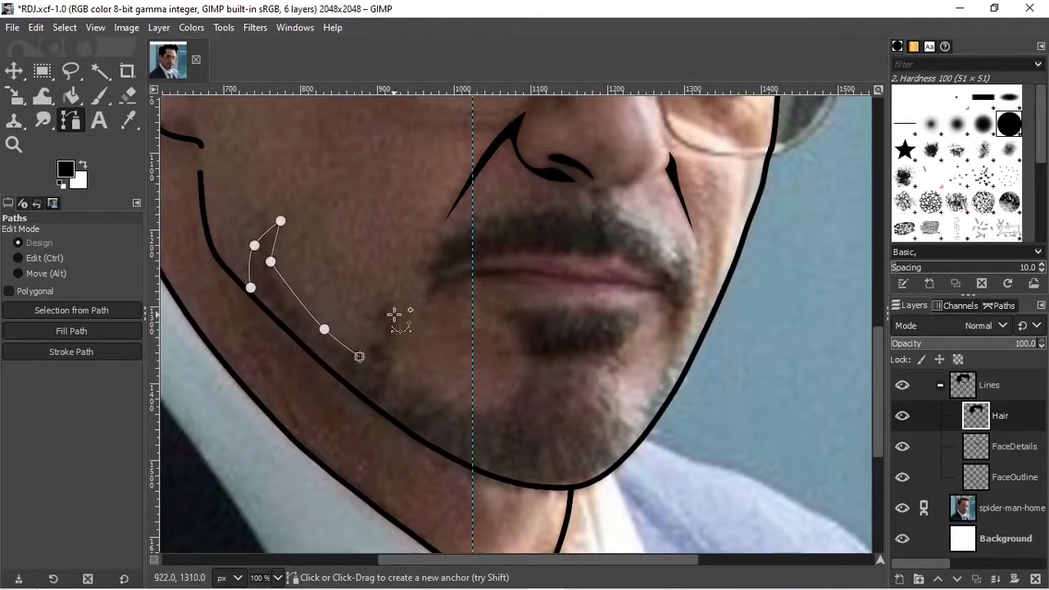
{"action": "left_click", "coordinate": [522, 358]}
{"action": "scroll", "coordinate": [522, 358], "scroll_direction": "up", "scroll_amount": 2, "text": "ctrl"}
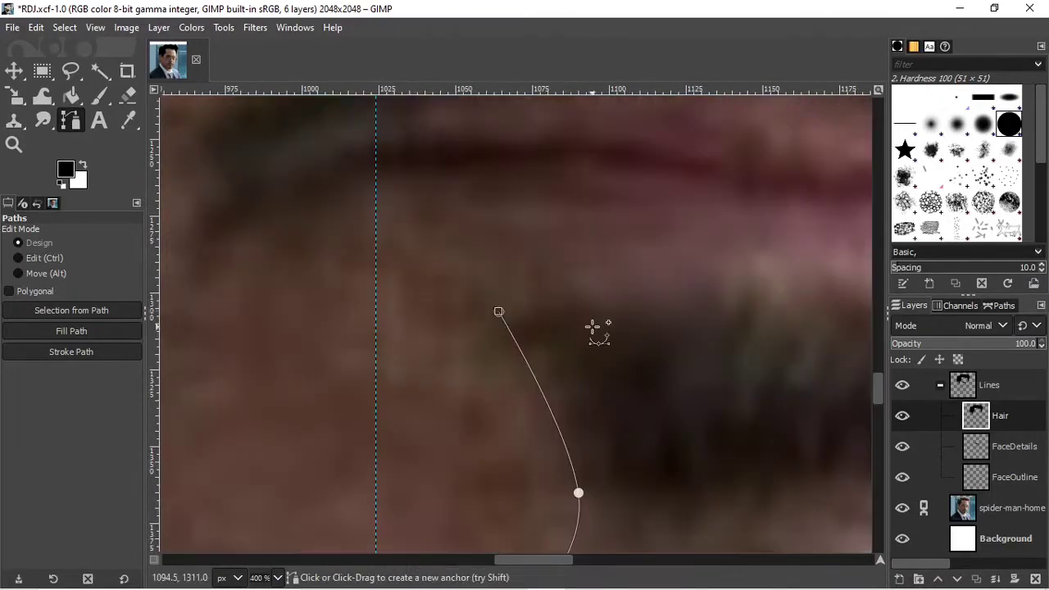
{"action": "scroll", "coordinate": [597, 332], "scroll_direction": "down", "scroll_amount": 1, "text": "ctrl"}
{"action": "left_click", "coordinate": [634, 316]}
{"action": "left_click", "coordinate": [705, 317]}
{"action": "left_click_drag", "start_coordinate": [586, 410], "coordinate": [585, 396]}
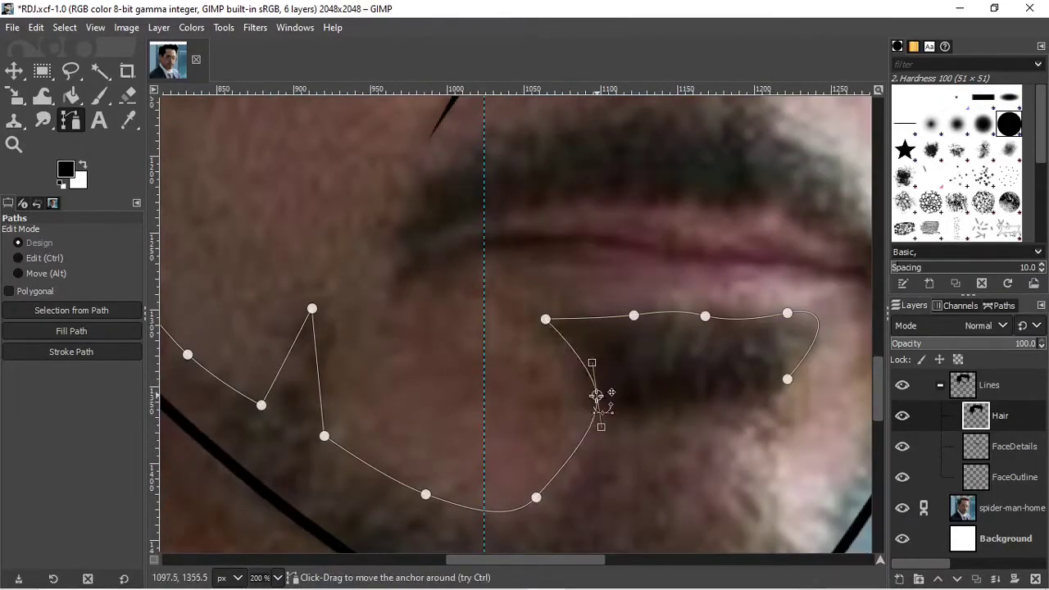
{"action": "left_click_drag", "start_coordinate": [762, 437], "coordinate": [770, 458]}
{"action": "scroll", "coordinate": [768, 448], "scroll_direction": "down", "scroll_amount": 2, "text": "ctrl"}
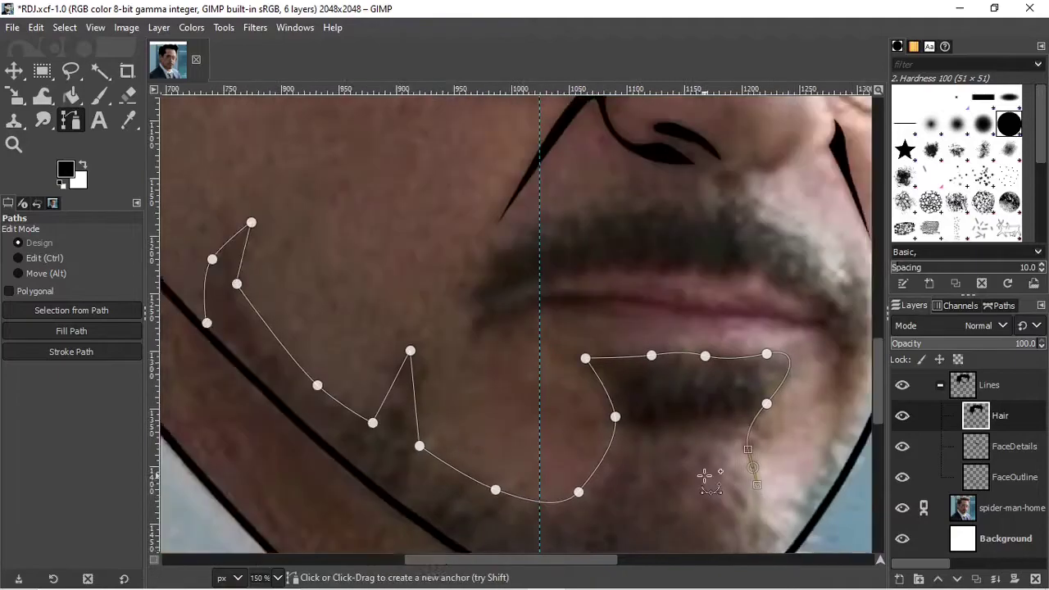
{"action": "scroll", "coordinate": [668, 354], "scroll_direction": "up", "scroll_amount": 1, "text": "ctrl"}
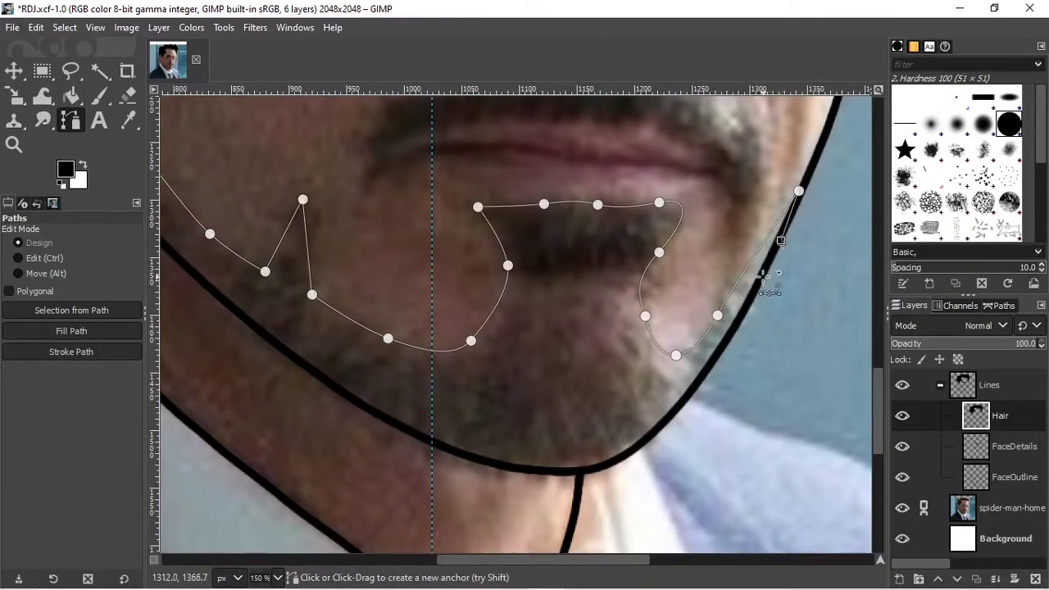
{"action": "scroll", "coordinate": [769, 287], "scroll_direction": "up", "scroll_amount": 1, "text": "ctrl"}
{"action": "left_click_drag", "start_coordinate": [614, 314], "coordinate": [620, 323]}
{"action": "left_click_drag", "start_coordinate": [633, 229], "coordinate": [643, 221]}
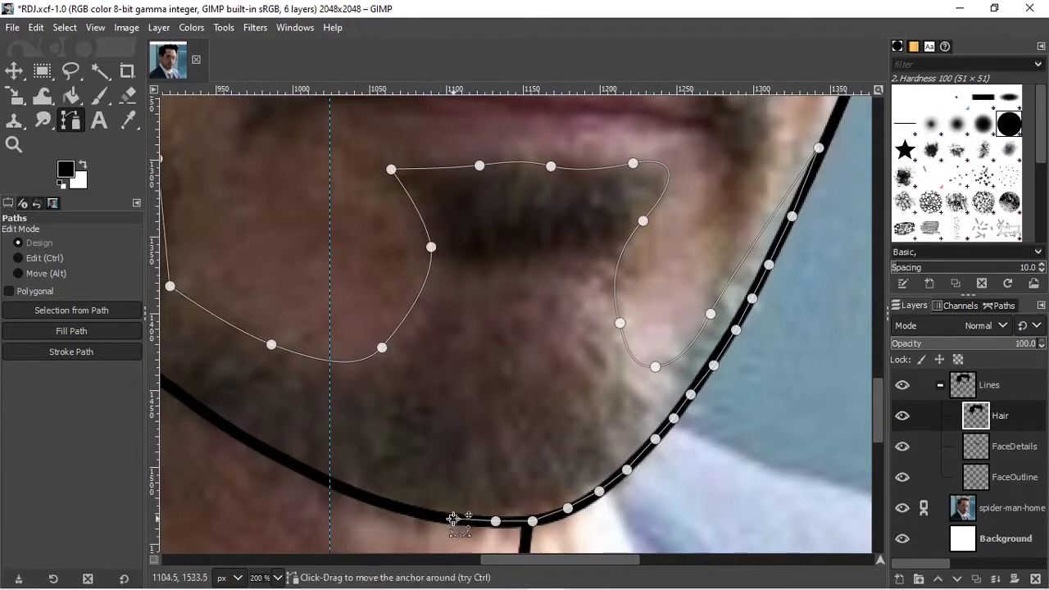
- Trace the moustache outline along the upper lip, closing it at the mouth corner
{"action": "scroll", "coordinate": [337, 487], "scroll_direction": "left", "scroll_amount": 2}
{"action": "scroll", "coordinate": [511, 416], "scroll_direction": "left", "scroll_amount": 5}
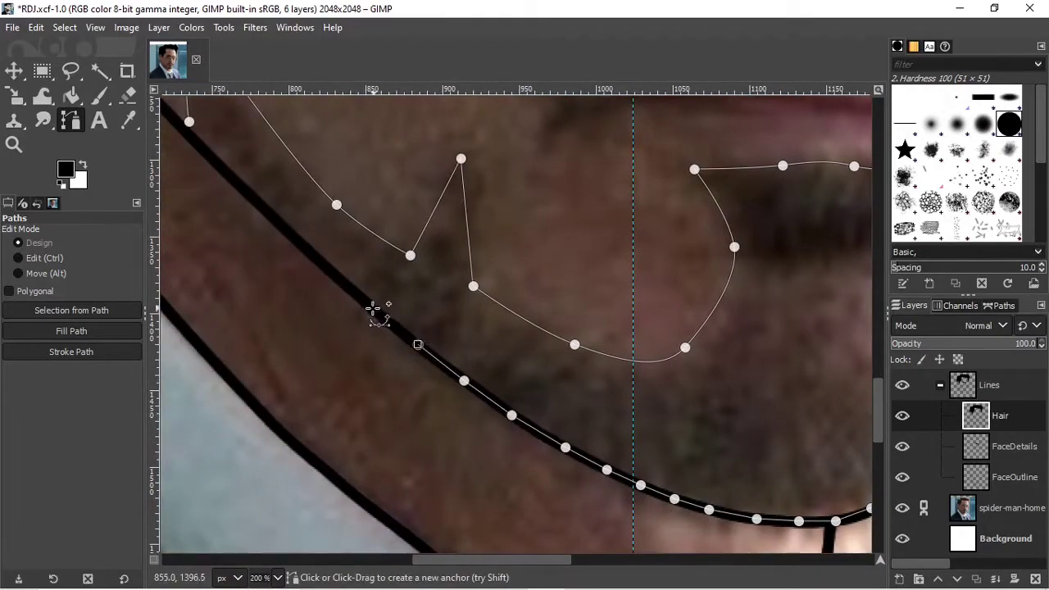
{"action": "scroll", "coordinate": [398, 492], "scroll_direction": "down", "scroll_amount": 2, "text": "ctrl"}
{"action": "scroll", "coordinate": [295, 307], "scroll_direction": "up", "scroll_amount": 2, "text": "ctrl"}
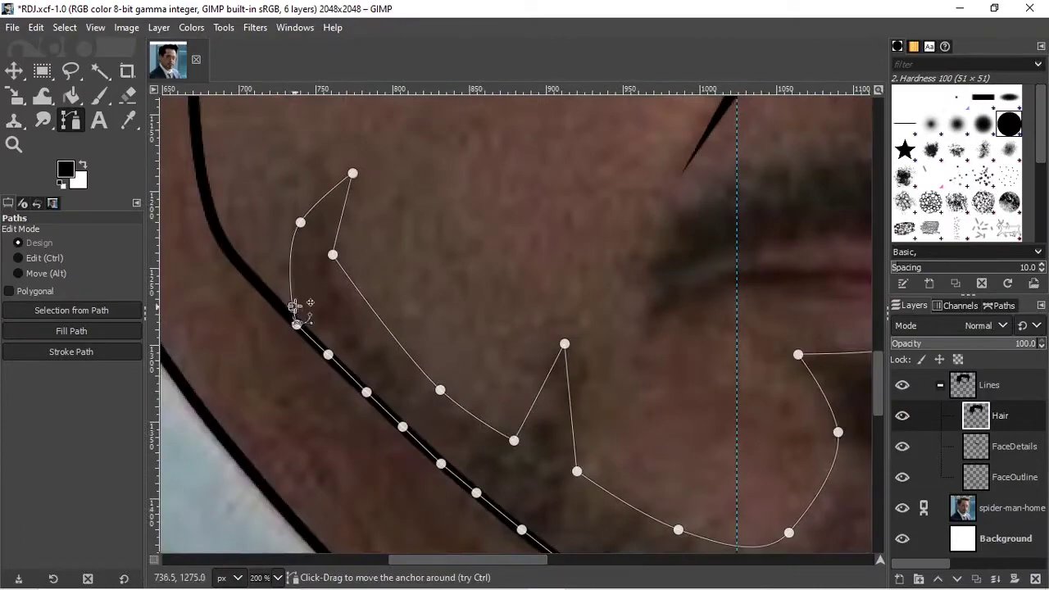
{"action": "scroll", "coordinate": [602, 156], "scroll_direction": "right", "scroll_amount": 5}
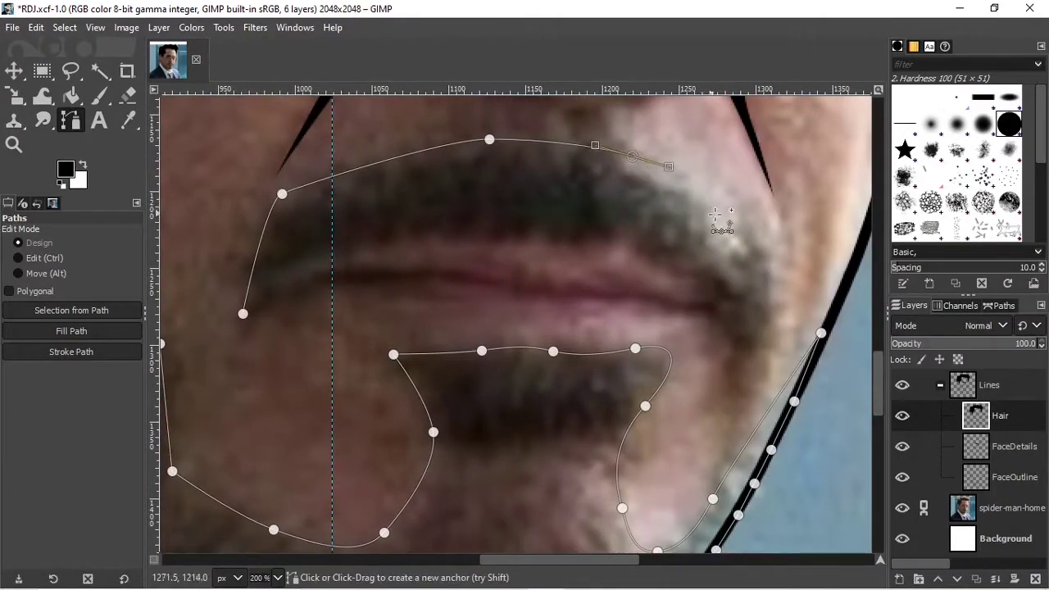
{"action": "left_click", "coordinate": [634, 248]}
{"action": "left_click", "coordinate": [484, 238]}
{"action": "left_click_drag", "start_coordinate": [359, 243], "coordinate": [327, 257]}
{"action": "left_click", "coordinate": [274, 273]}
{"action": "left_click", "coordinate": [239, 326]}
{"action": "left_click", "coordinate": [359, 244]}
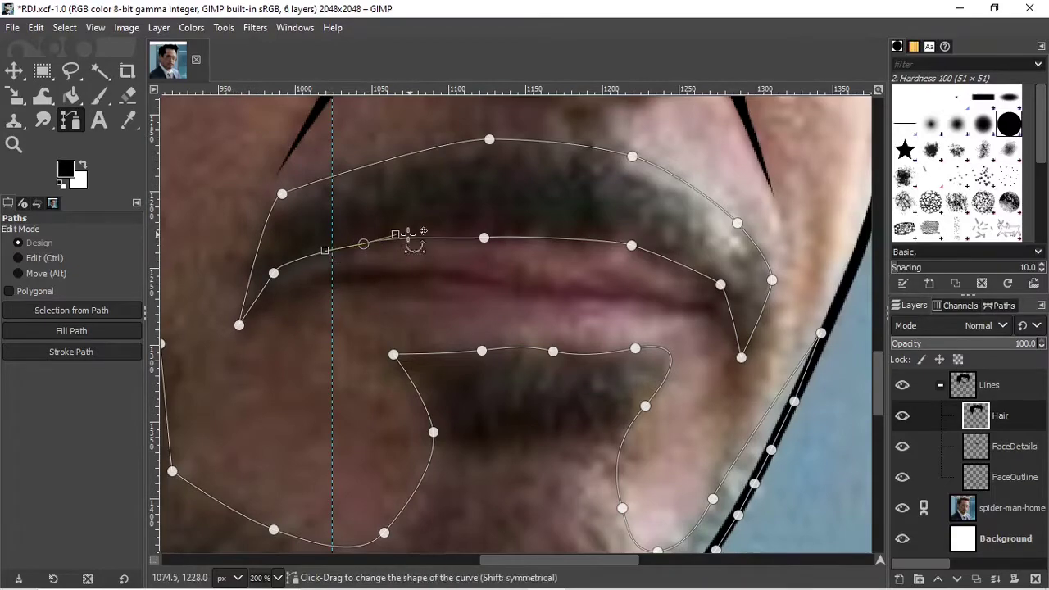
- Adjust a lip anchor and toggle the photo off and on to check the black beard
{"action": "left_click", "coordinate": [484, 238]}
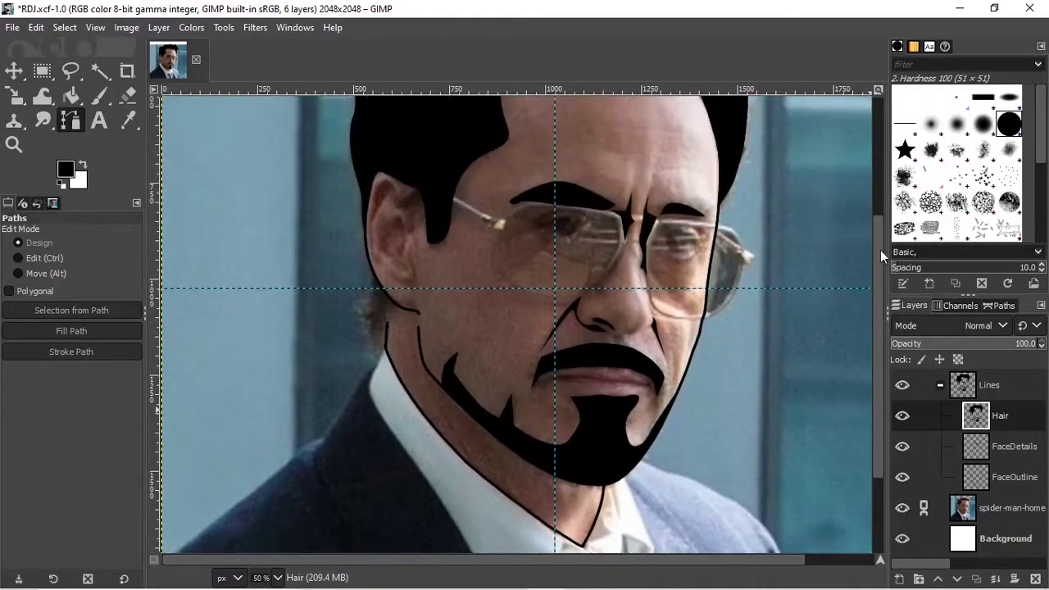
{"action": "left_click", "coordinate": [901, 508]}
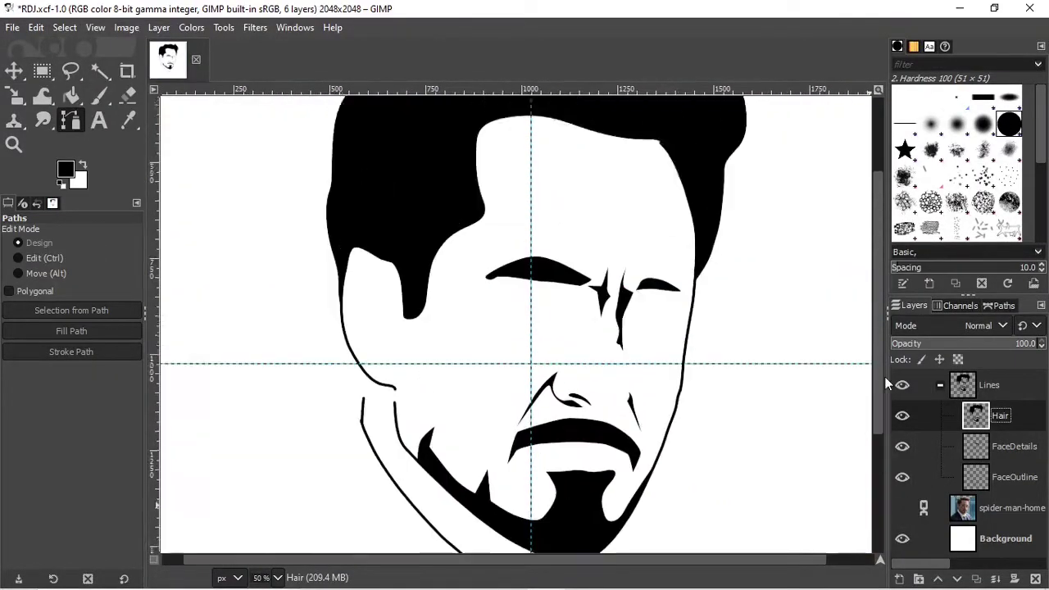
{"action": "left_click", "coordinate": [901, 508]}
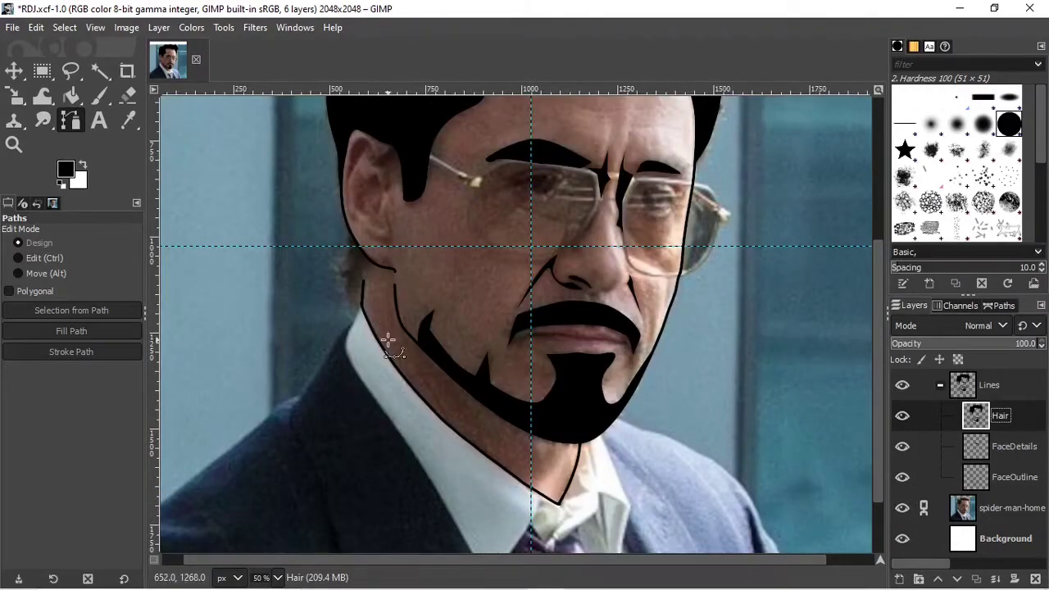
- Convert the jaw shading path to a selection and fill it black
{"action": "scroll", "coordinate": [353, 243], "scroll_direction": "up", "scroll_amount": 3, "text": "ctrl"}
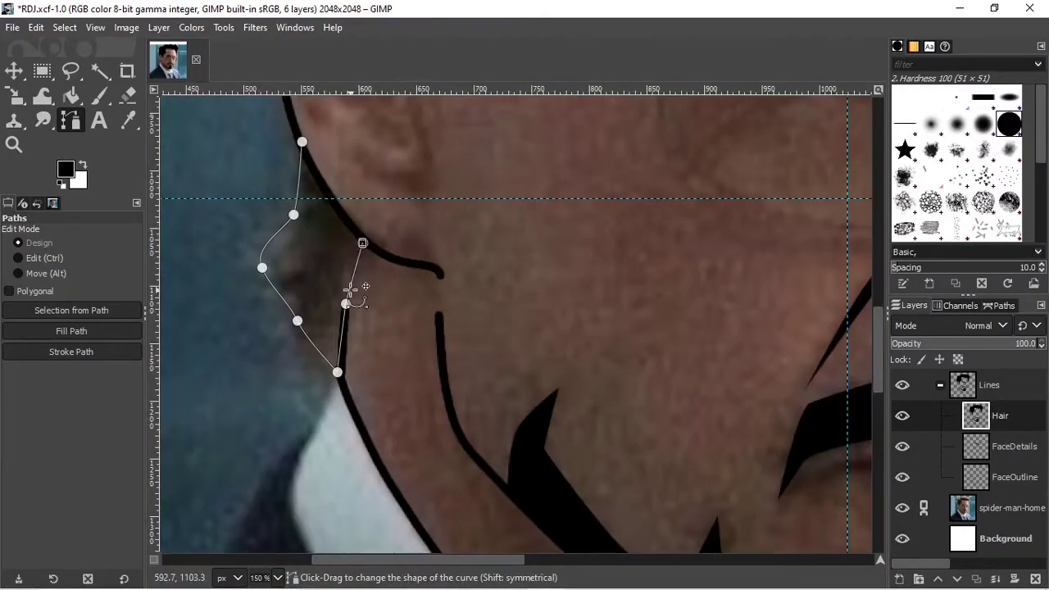
{"action": "right_click", "coordinate": [335, 227]}
{"action": "key", "text": "ctrl+comma"}
{"action": "left_click", "coordinate": [65, 27]}
{"action": "left_click", "coordinate": [82, 65]}
{"action": "scroll", "coordinate": [537, 414], "scroll_direction": "down", "scroll_amount": 4, "text": "ctrl"}
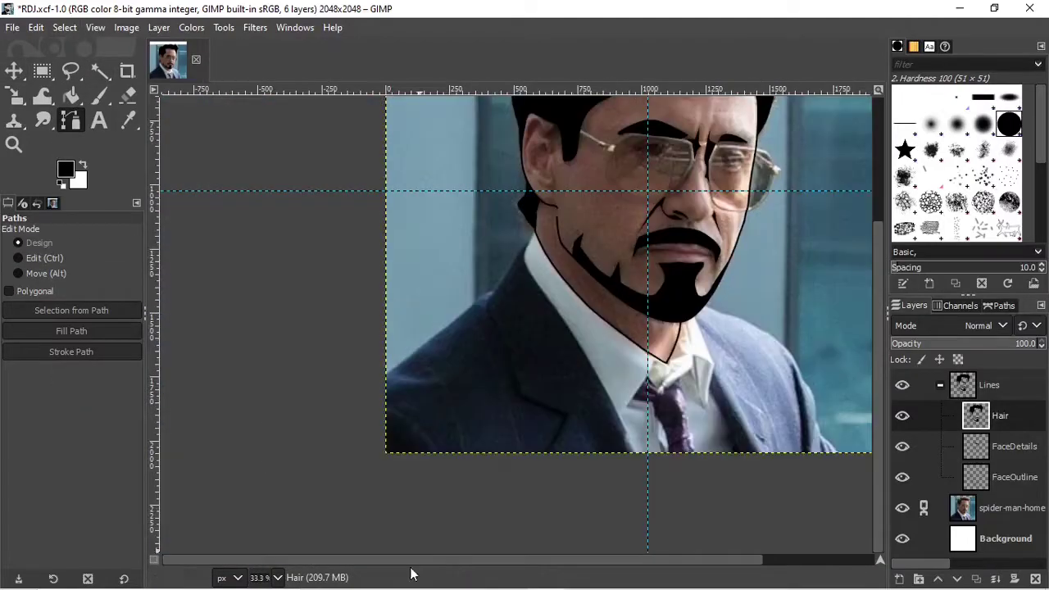
{"action": "scroll", "coordinate": [537, 414], "scroll_direction": "up", "scroll_amount": 3, "text": "ctrl"}
{"action": "scroll", "coordinate": [536, 414], "scroll_direction": "up", "scroll_amount": 1, "text": "ctrl"}
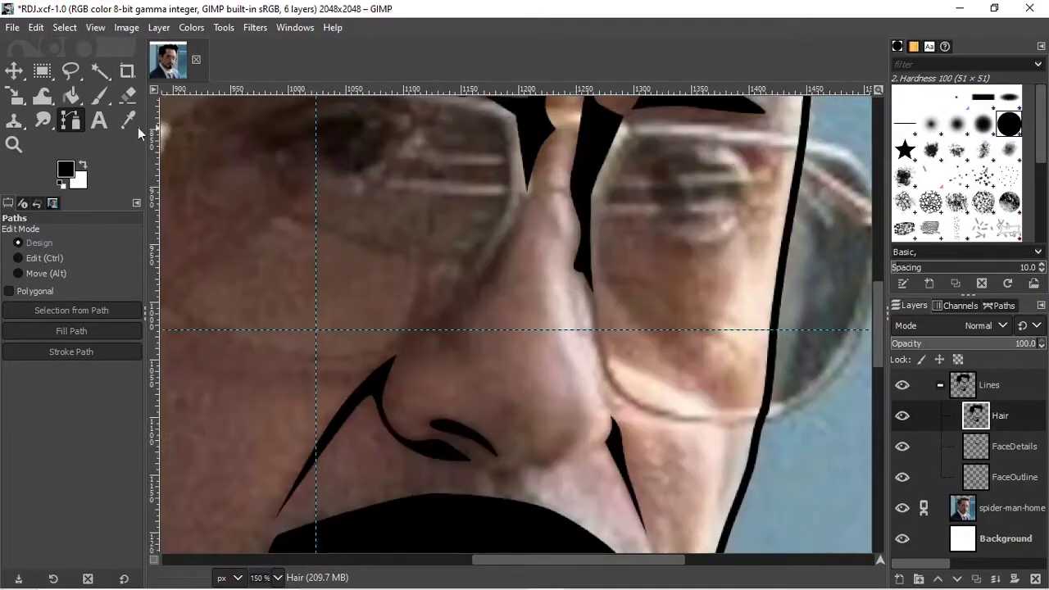
{"action": "scroll", "coordinate": [503, 483], "scroll_direction": "up", "scroll_amount": 2, "text": "ctrl"}
- On the FaceDetails layer, shape the nose line path and fill it black
{"action": "key", "text": "Page_Down"}
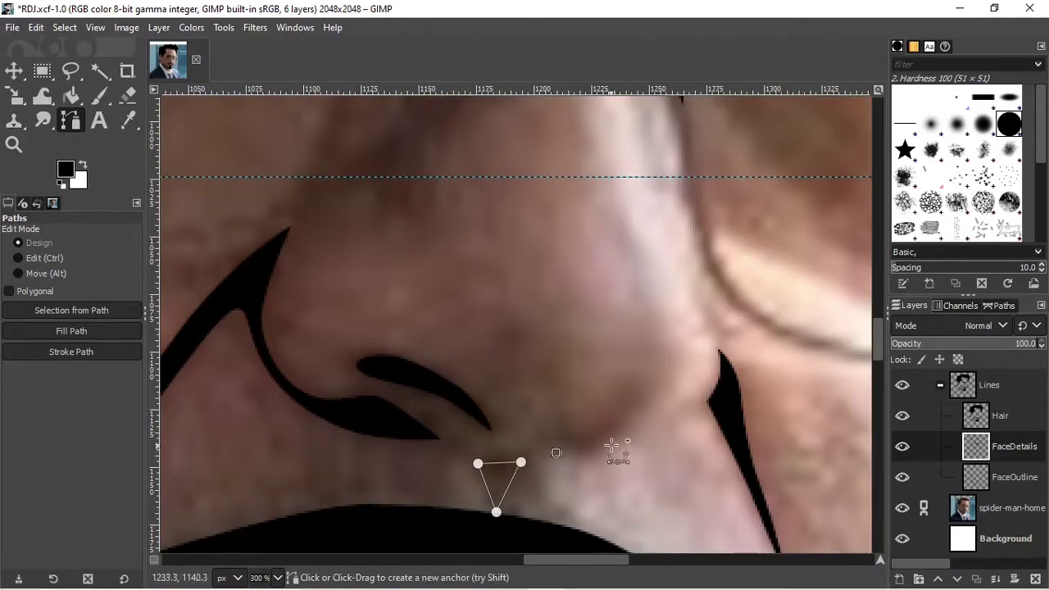
{"action": "left_click_drag", "start_coordinate": [703, 403], "coordinate": [726, 371]}
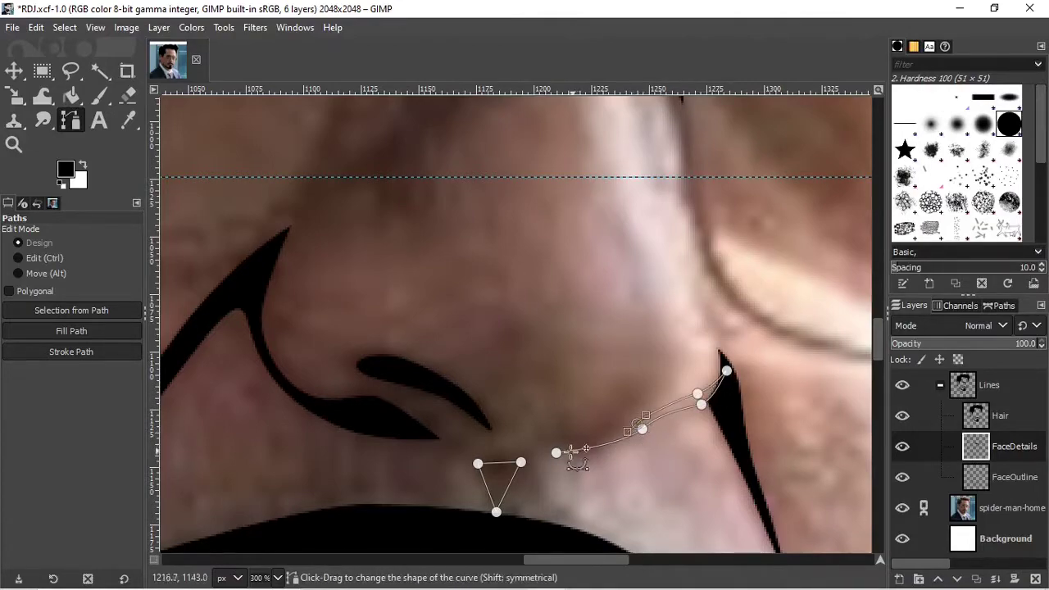
{"action": "scroll", "coordinate": [631, 430], "scroll_direction": "up", "scroll_amount": 2, "text": "ctrl"}
{"action": "left_click_drag", "start_coordinate": [586, 444], "coordinate": [583, 463]}
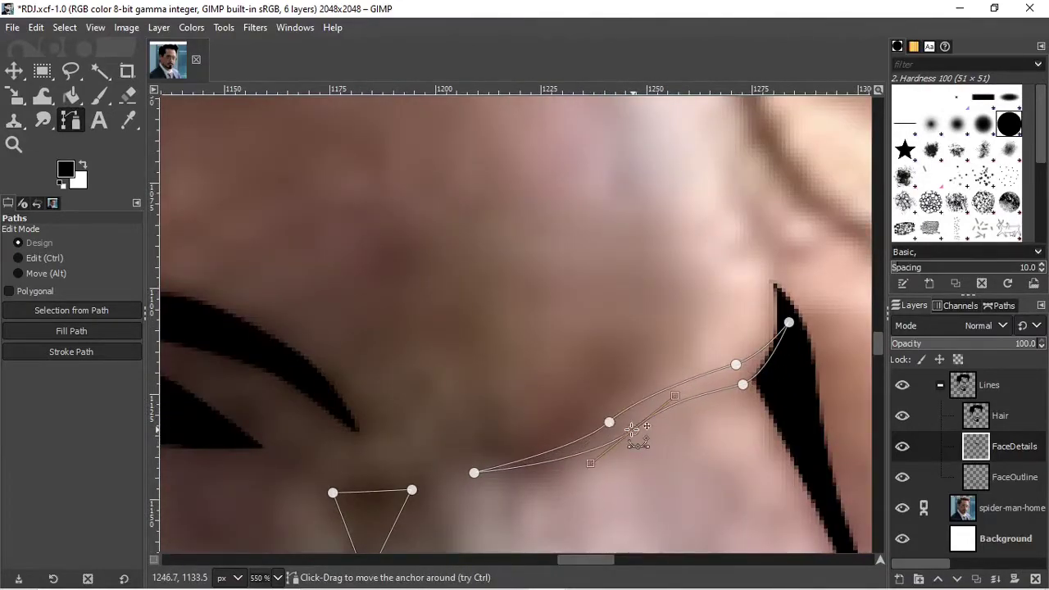
{"action": "right_click", "coordinate": [671, 398]}
{"action": "key", "text": "ctrl+comma"}
{"action": "left_click", "coordinate": [65, 28]}
{"action": "left_click", "coordinate": [74, 65]}
{"action": "key", "text": "m"}
{"action": "key", "text": "2"}
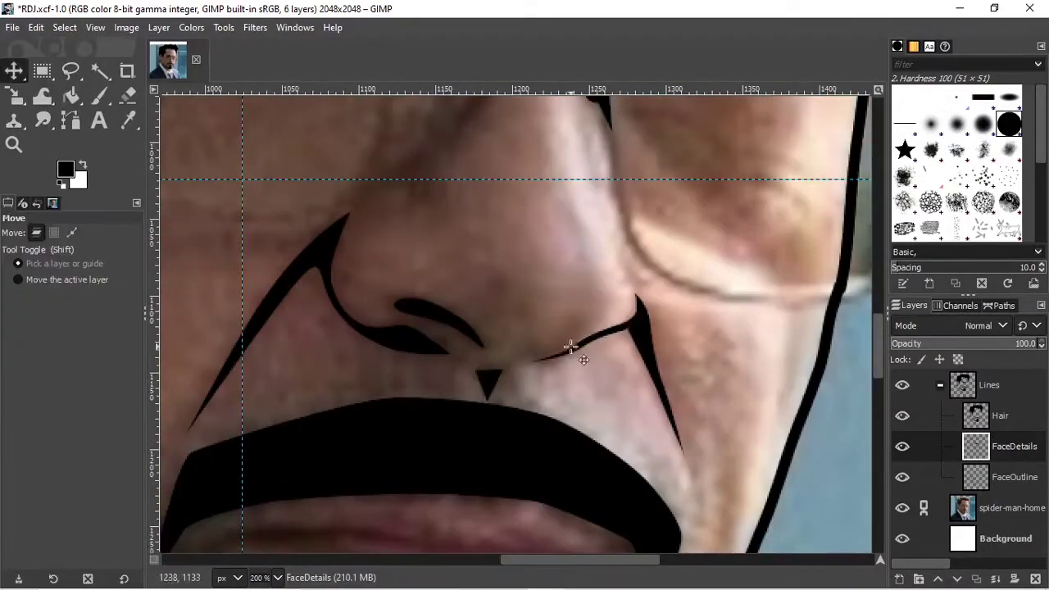
{"action": "scroll", "coordinate": [494, 216], "scroll_direction": "up", "scroll_amount": 5}
- Trace the side of the nose toward the nostril as a closed shape and fill it black
{"action": "key", "text": "b"}
{"action": "left_click_drag", "start_coordinate": [490, 227], "coordinate": [472, 280]}
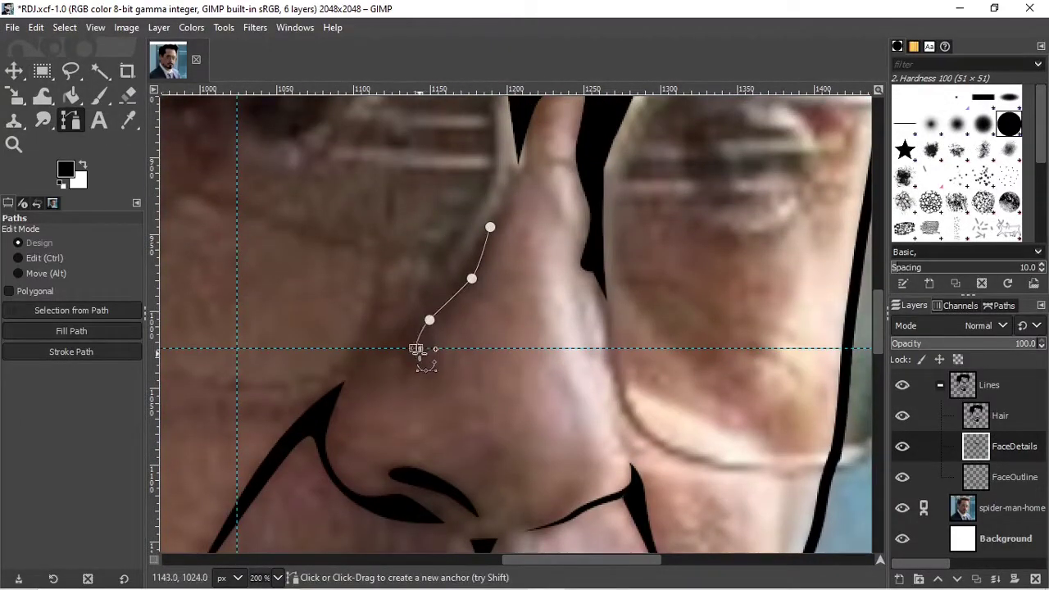
{"action": "scroll", "coordinate": [416, 348], "scroll_direction": "up", "scroll_amount": 2, "text": "ctrl"}
{"action": "left_click", "coordinate": [443, 361]}
{"action": "left_click", "coordinate": [397, 375]}
{"action": "left_click", "coordinate": [371, 338]}
{"action": "left_click", "coordinate": [273, 399]}
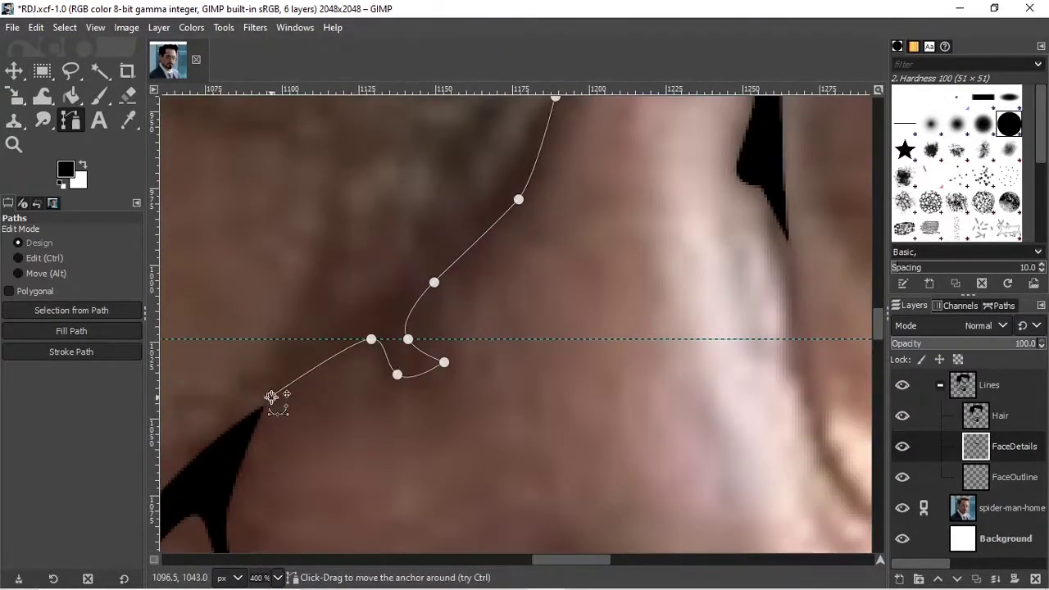
{"action": "scroll", "coordinate": [496, 193], "scroll_direction": "up", "scroll_amount": 5}
{"action": "key", "text": "shift+v"}
{"action": "right_click", "coordinate": [543, 339]}
{"action": "left_click", "coordinate": [702, 370]}
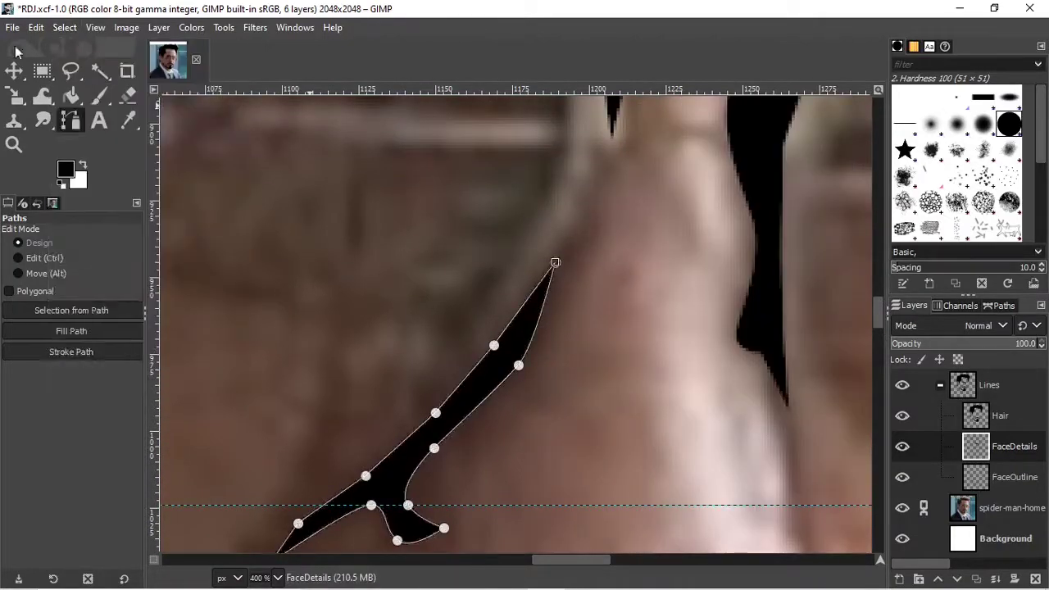
{"action": "key", "text": "ctrl+shift+a"}
{"action": "key", "text": "m"}
- Hide the photo, save, and add a Classes layer group holding a new Outline layer
{"action": "left_click", "coordinate": [902, 507]}
{"action": "key", "text": "ctrl+s"}
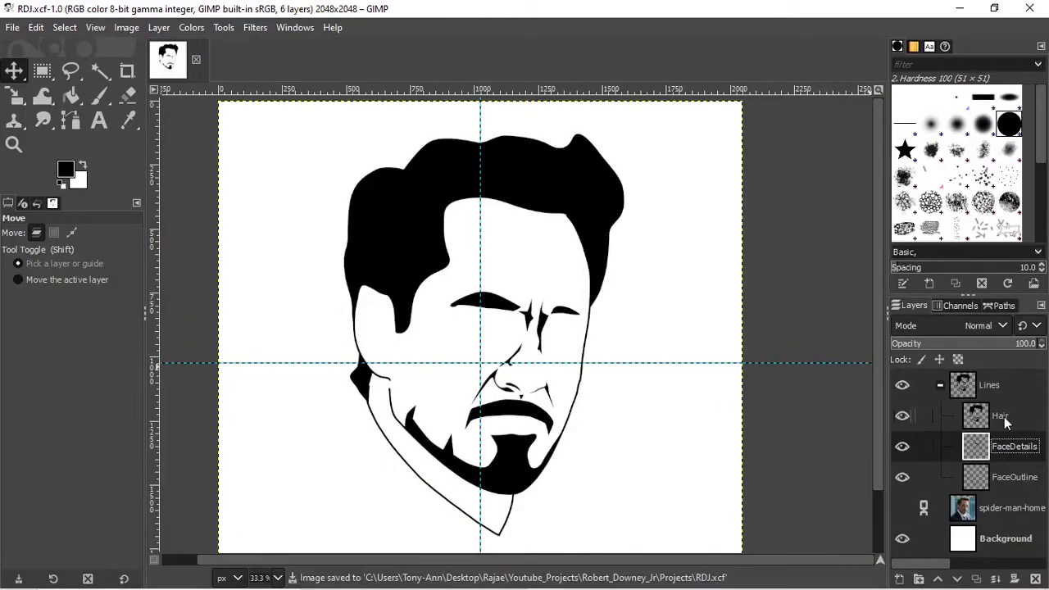
{"action": "left_click", "coordinate": [1004, 416]}
{"action": "right_click", "coordinate": [1004, 417]}
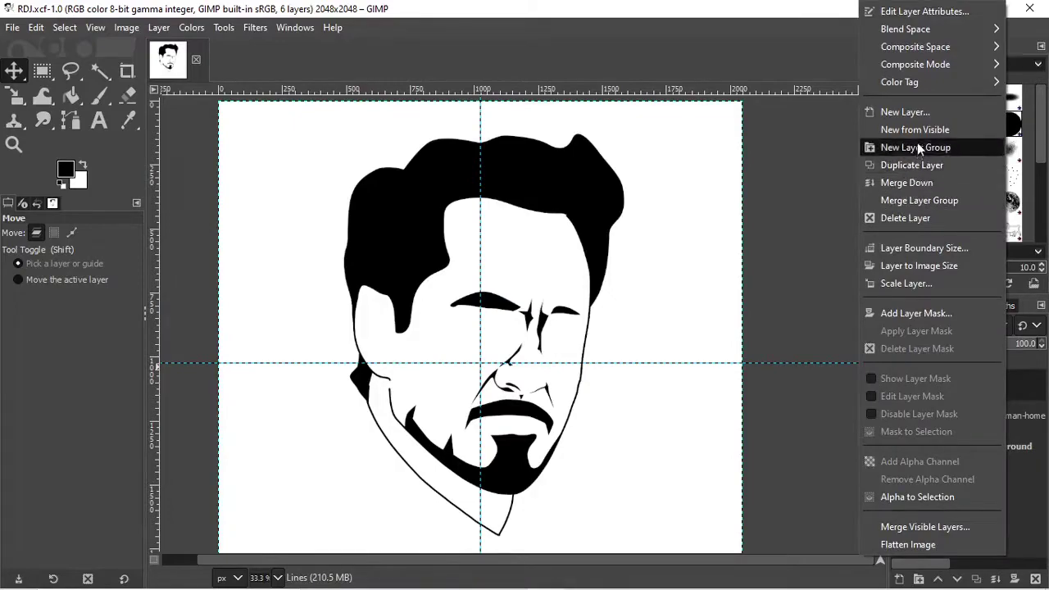
{"action": "left_click", "coordinate": [890, 145]}
{"action": "key", "text": "ctrl+shift+n"}
{"action": "type", "text": "Outline"}
{"action": "key", "text": "Return"}
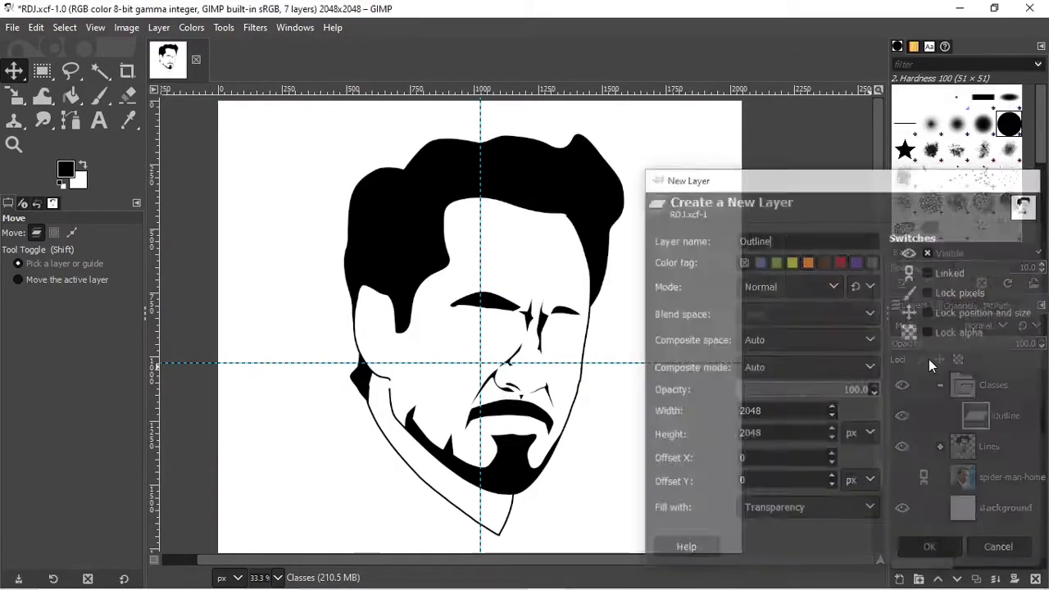
{"action": "scroll", "coordinate": [518, 351], "scroll_direction": "up", "scroll_amount": 4}
- Hide the black line-work layer and trace the right lens frame as a closed path
{"action": "key", "text": "b"}
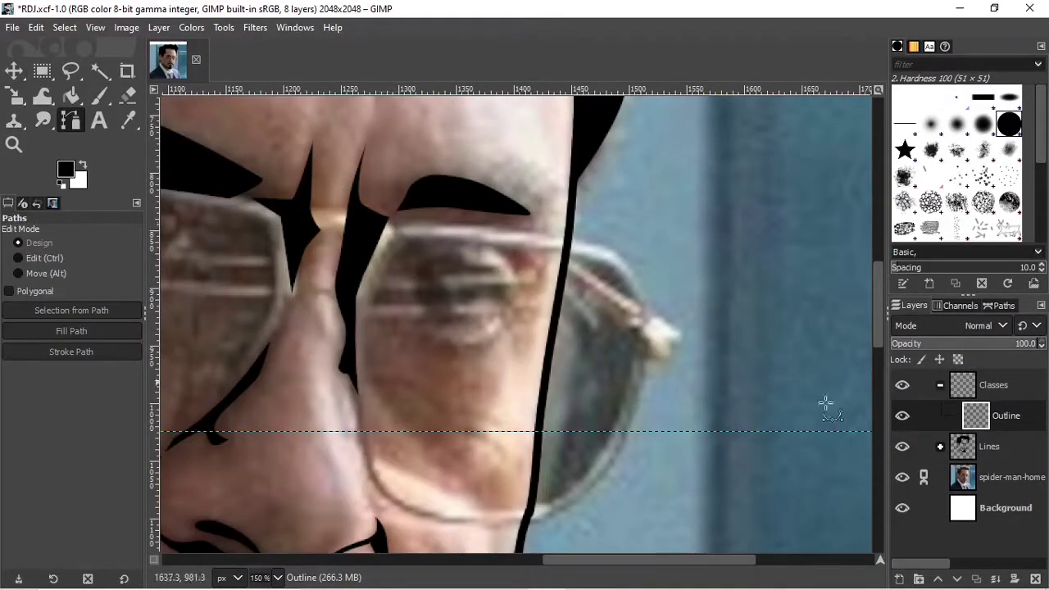
{"action": "left_click", "coordinate": [902, 446]}
{"action": "left_click", "coordinate": [392, 226]}
{"action": "left_click_drag", "start_coordinate": [544, 235], "coordinate": [579, 237]}
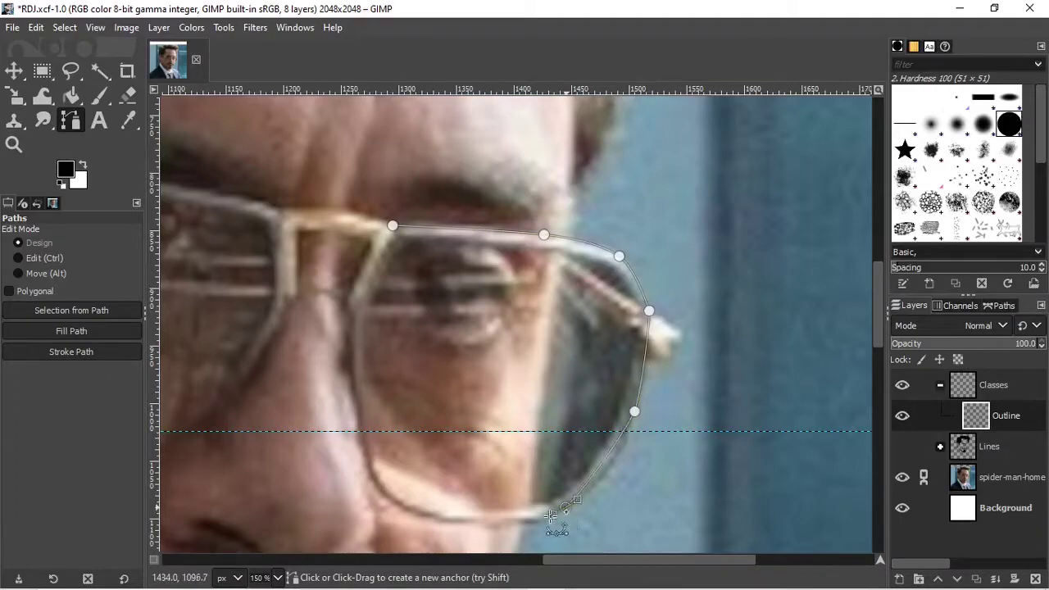
{"action": "left_click_drag", "start_coordinate": [432, 518], "coordinate": [385, 503]}
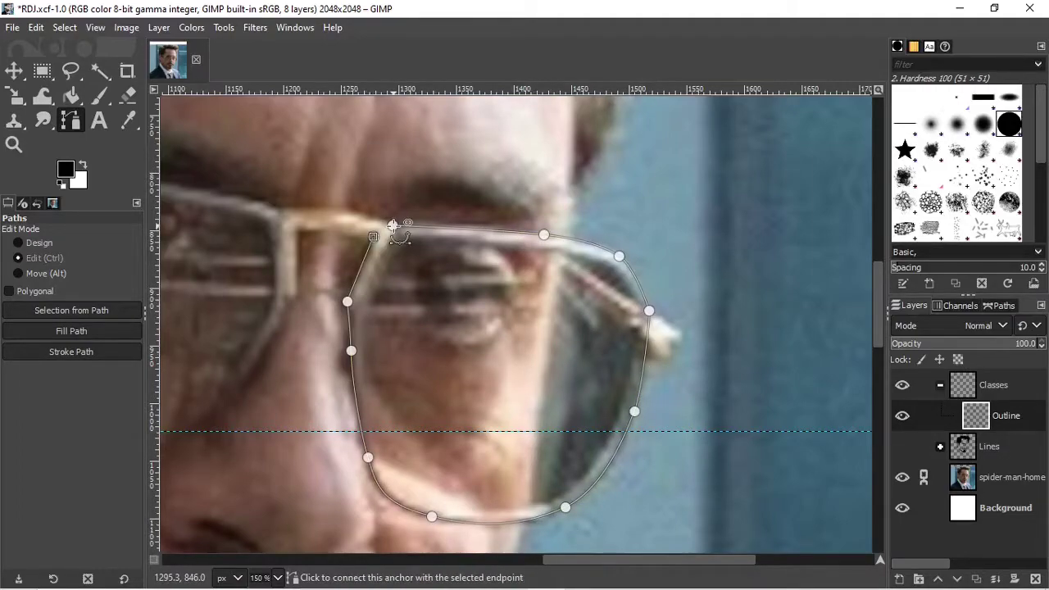
{"action": "left_click", "coordinate": [393, 225]}
- Trace the left lens outline, curving around its bottom and along the nose bridge
{"action": "scroll", "coordinate": [631, 205], "scroll_direction": "left", "scroll_amount": 5}
{"action": "left_click_drag", "start_coordinate": [395, 170], "coordinate": [335, 174]}
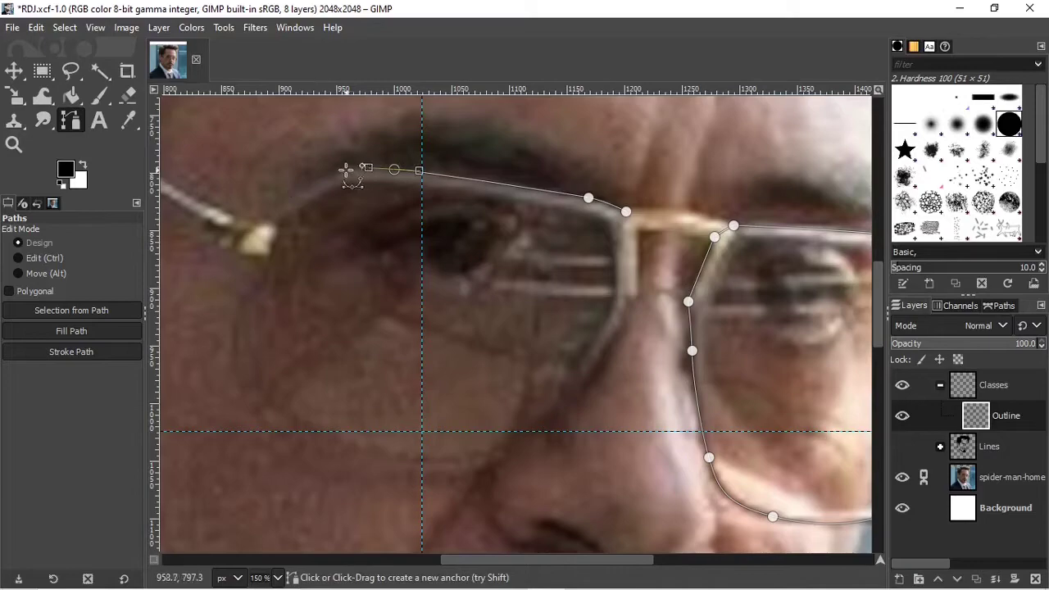
{"action": "scroll", "coordinate": [271, 238], "scroll_direction": "down", "scroll_amount": 1}
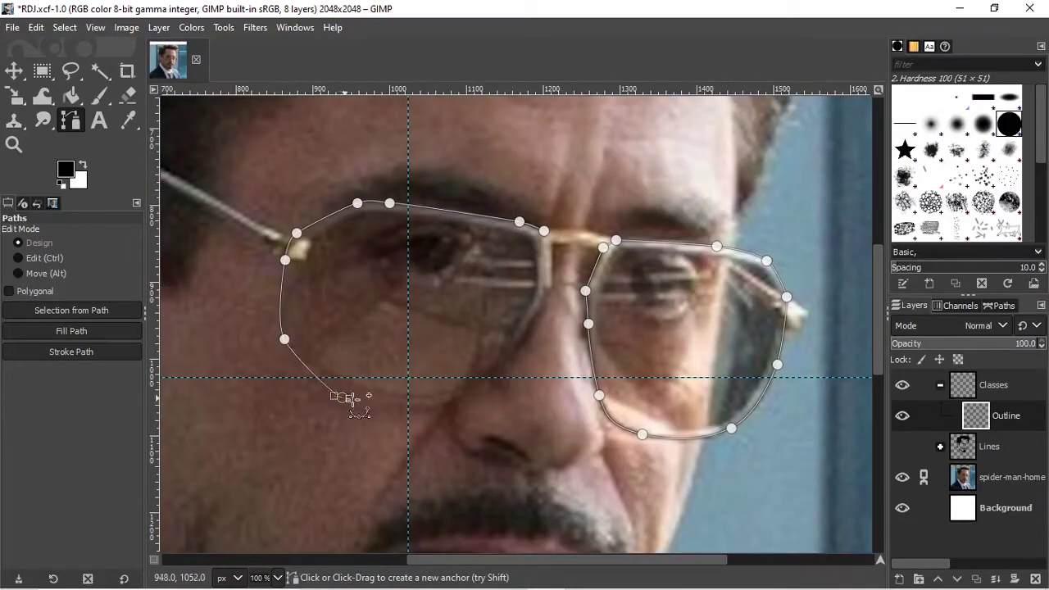
{"action": "left_click_drag", "start_coordinate": [489, 366], "coordinate": [507, 351]}
{"action": "scroll", "coordinate": [545, 298], "scroll_direction": "up", "scroll_amount": 2}
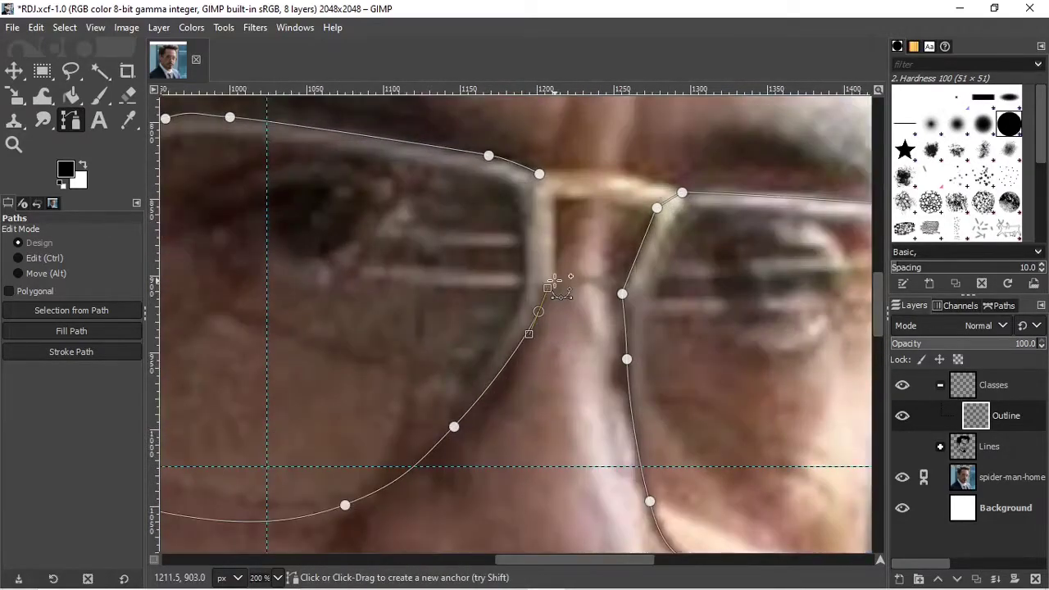
{"action": "left_click", "coordinate": [546, 302], "text": "ctrl"}
{"action": "scroll", "coordinate": [529, 286], "scroll_direction": "up", "scroll_amount": 2}
{"action": "left_click_drag", "start_coordinate": [494, 346], "coordinate": [499, 328]}
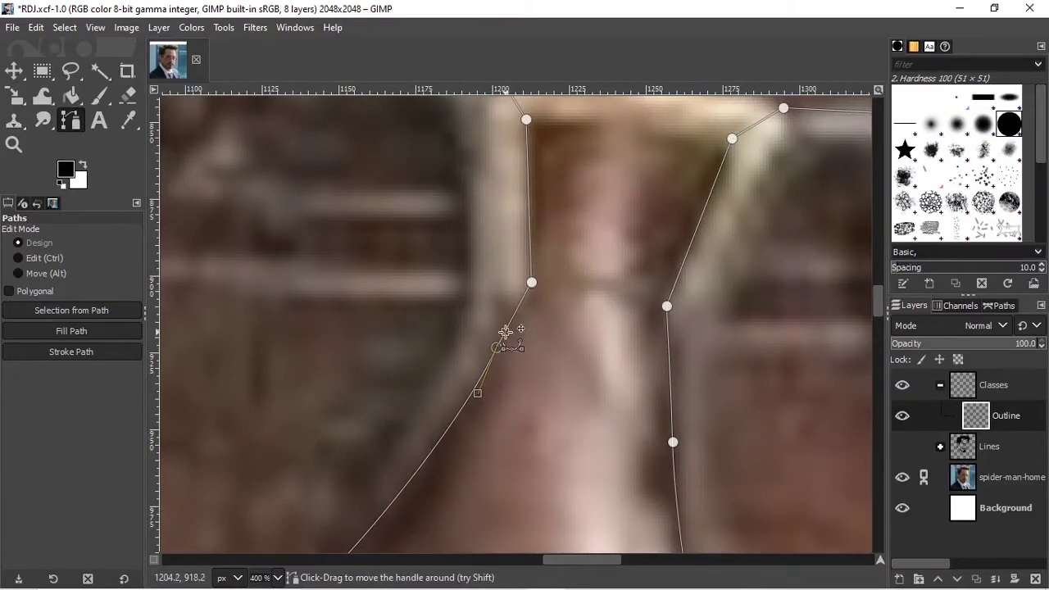
{"action": "scroll", "coordinate": [525, 354], "scroll_direction": "down", "scroll_amount": 4}
{"action": "scroll", "coordinate": [269, 422], "scroll_direction": "up", "scroll_amount": 1}
{"action": "scroll", "coordinate": [627, 370], "scroll_direction": "down", "scroll_amount": 1}
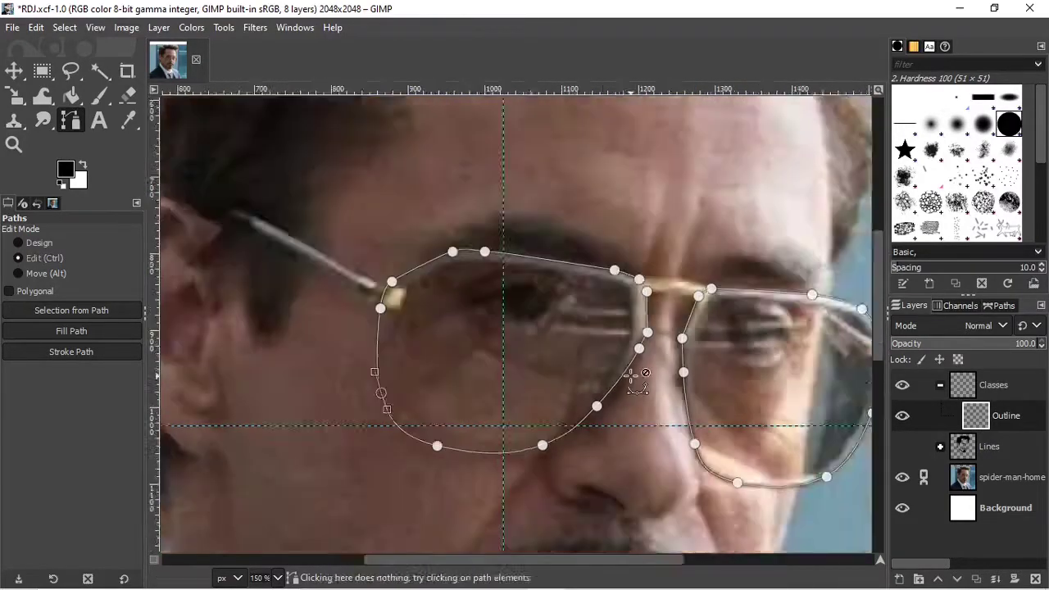
- Stroke both lens paths in black
{"action": "right_click", "coordinate": [550, 350]}
{"action": "left_click", "coordinate": [749, 403]}
{"action": "left_click", "coordinate": [723, 568]}
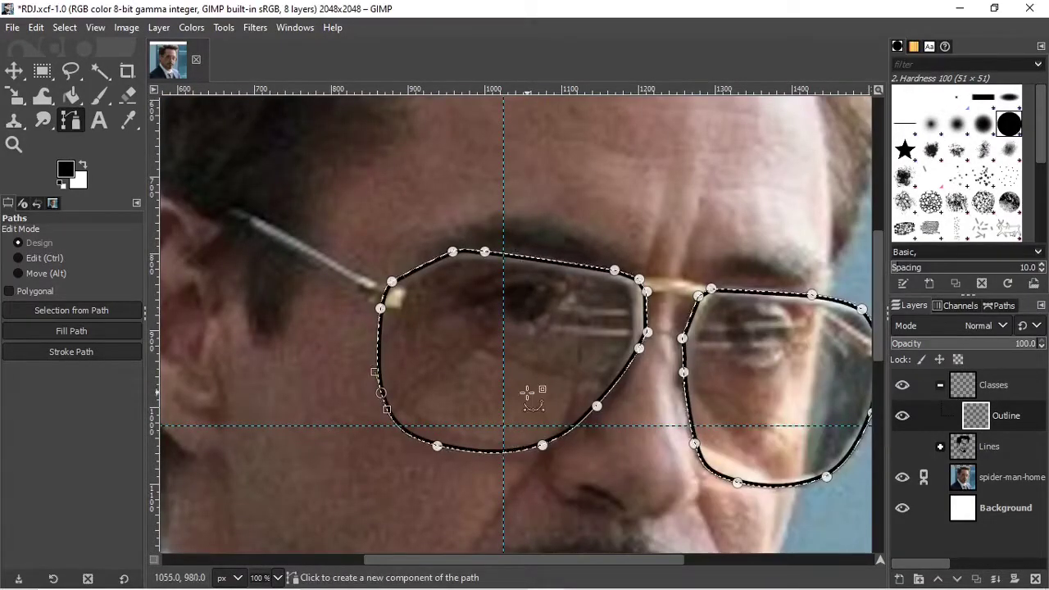
- Move the lens path's side and bottom anchors onto the inner frame edge
{"action": "scroll", "coordinate": [534, 382], "scroll_direction": "up", "scroll_amount": 1}
{"action": "scroll", "coordinate": [659, 201], "scroll_direction": "up", "scroll_amount": 2}
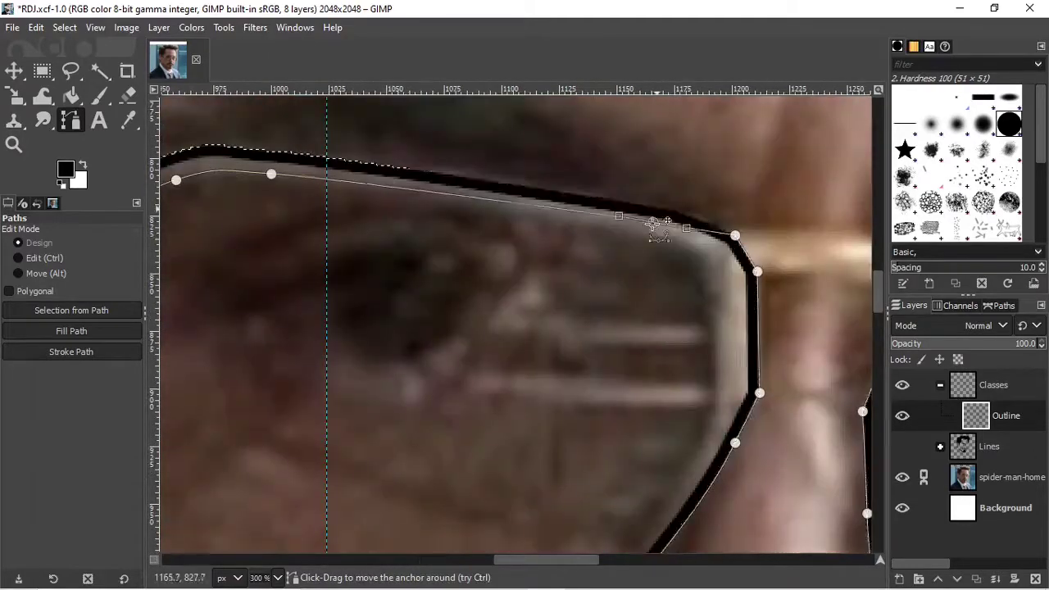
{"action": "left_click", "coordinate": [642, 228]}
{"action": "left_click_drag", "start_coordinate": [757, 271], "coordinate": [705, 309]}
{"action": "left_click_drag", "start_coordinate": [759, 393], "coordinate": [712, 391]}
{"action": "left_click_drag", "start_coordinate": [735, 443], "coordinate": [709, 433]}
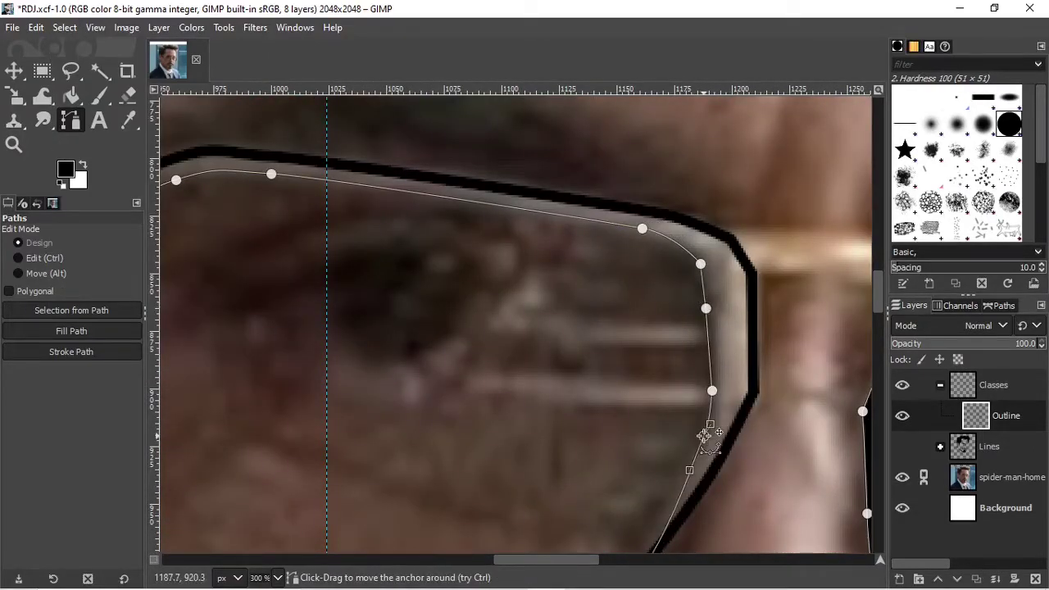
{"action": "left_click_drag", "start_coordinate": [880, 286], "coordinate": [880, 316]}
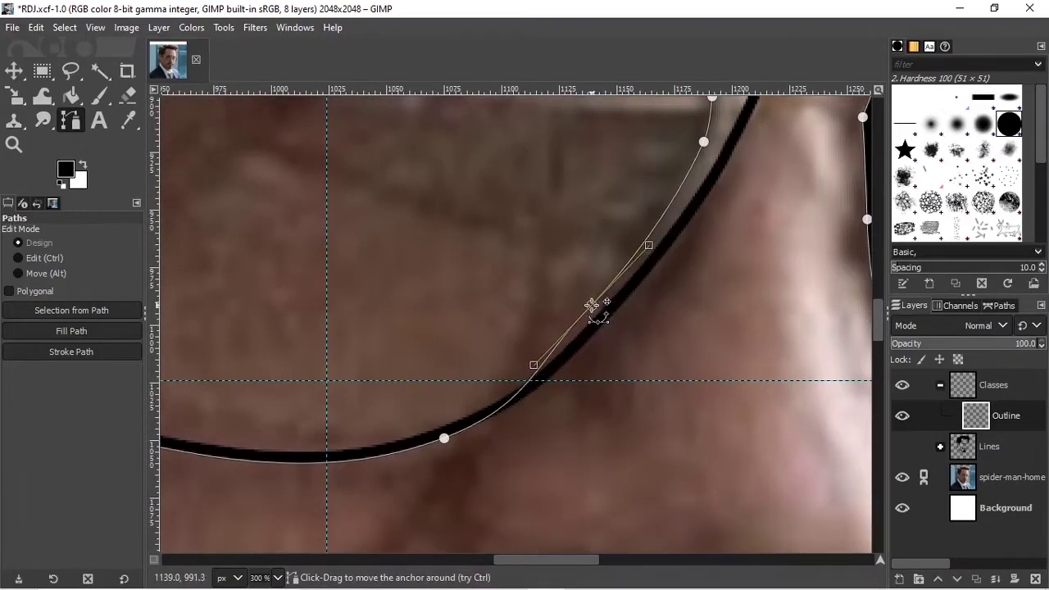
{"action": "left_click", "coordinate": [438, 421]}
{"action": "scroll", "coordinate": [437, 421], "scroll_direction": "left", "scroll_amount": 2}
{"action": "left_click_drag", "start_coordinate": [242, 281], "coordinate": [262, 281]}
- Reshape the left lens corner and lower curve to follow the inner frame edge
{"action": "scroll", "coordinate": [784, 390], "scroll_direction": "left", "scroll_amount": 1}
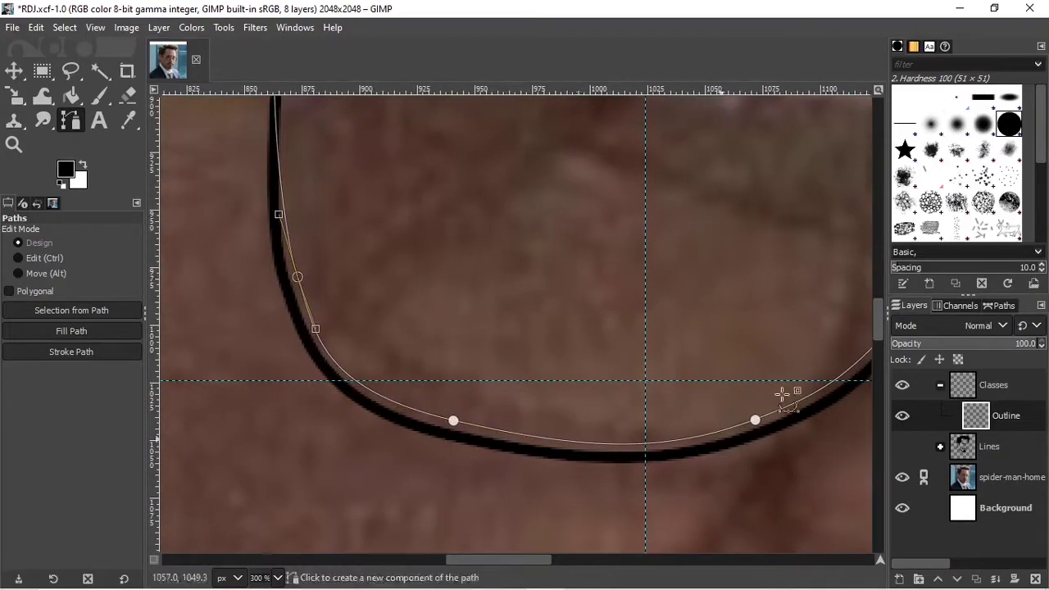
{"action": "scroll", "coordinate": [784, 391], "scroll_direction": "up", "scroll_amount": 5}
{"action": "mouse_move", "coordinate": [344, 238]}
{"action": "left_mouse_down"}
{"action": "mouse_move", "coordinate": [332, 276]}
{"action": "mouse_move", "coordinate": [351, 303]}
{"action": "left_mouse_up"}
{"action": "scroll", "coordinate": [426, 327], "scroll_direction": "down", "scroll_amount": 3}
{"action": "scroll", "coordinate": [425, 327], "scroll_direction": "up", "scroll_amount": 2}
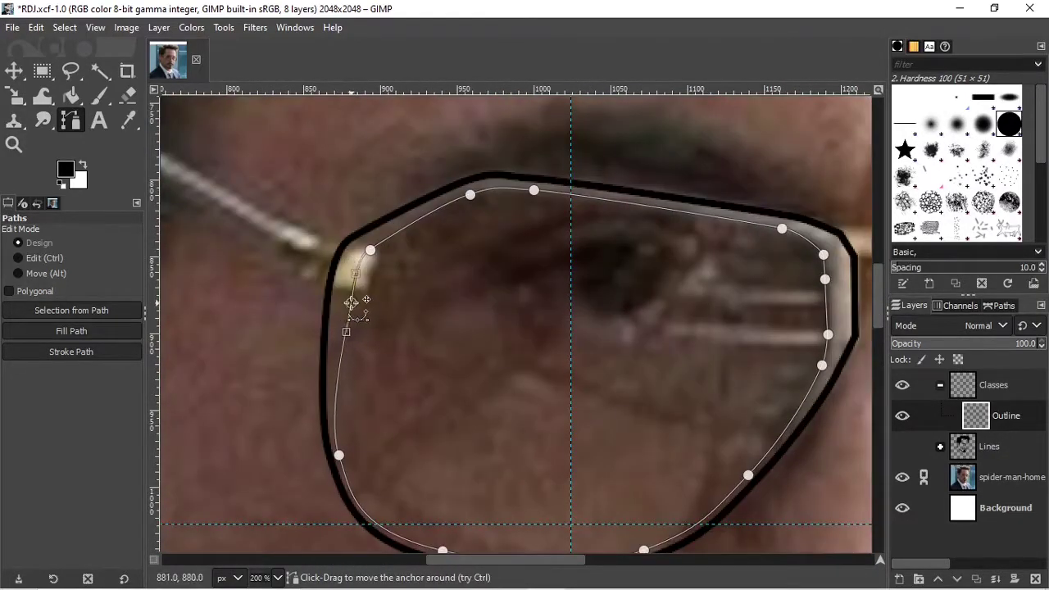
{"action": "left_click_drag", "start_coordinate": [338, 455], "coordinate": [343, 461]}
{"action": "scroll", "coordinate": [484, 476], "scroll_direction": "down", "scroll_amount": 2}
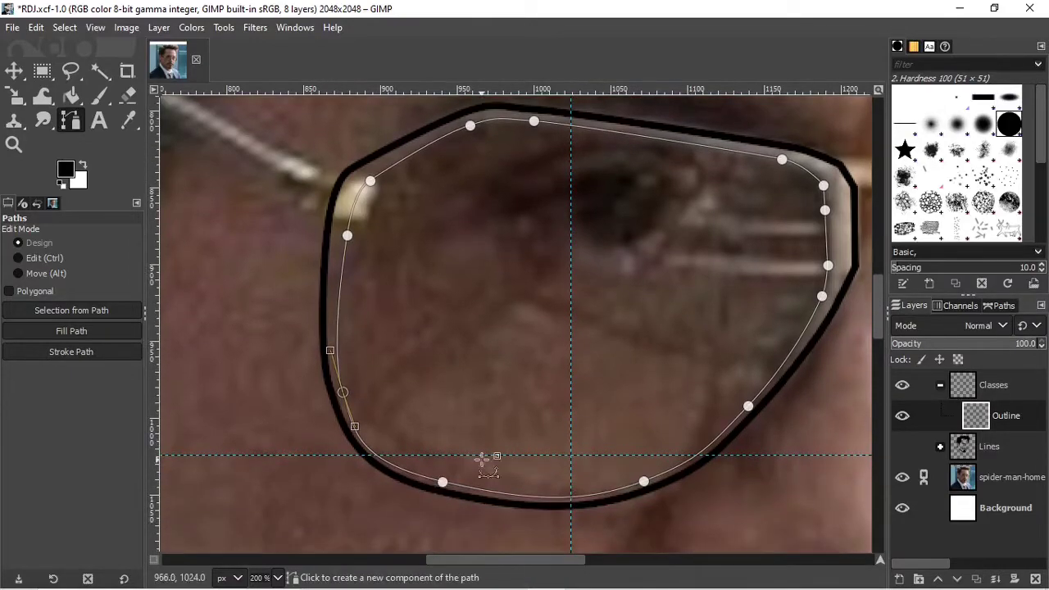
{"action": "left_click_drag", "start_coordinate": [504, 560], "coordinate": [632, 560]}
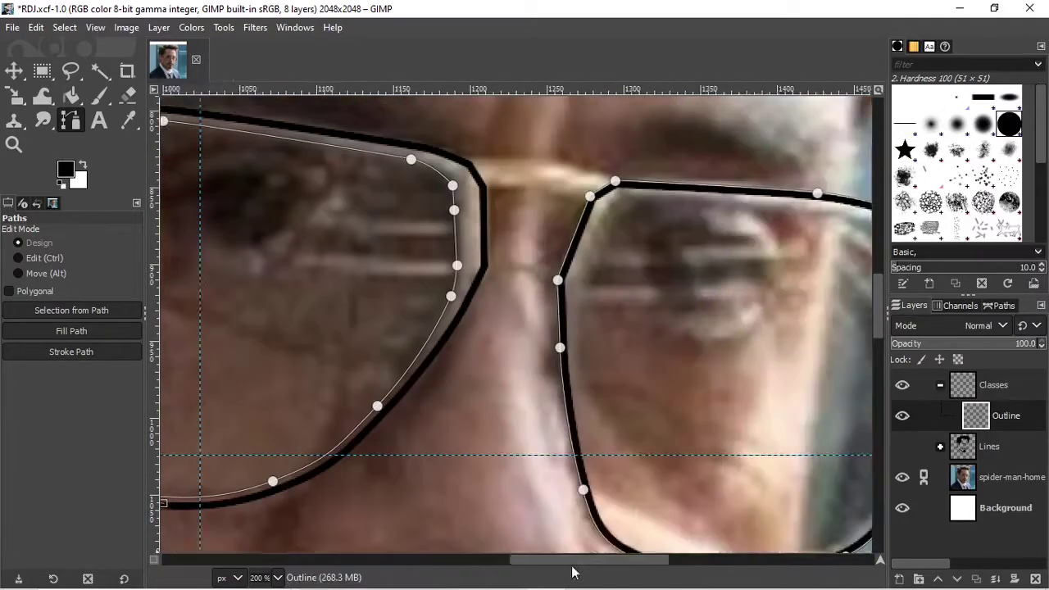
- Align the right lens anchors to its inner edge and stroke the path again as 10 px black lines
{"action": "left_click_drag", "start_coordinate": [764, 291], "coordinate": [756, 294]}
{"action": "left_click_drag", "start_coordinate": [430, 181], "coordinate": [441, 195]}
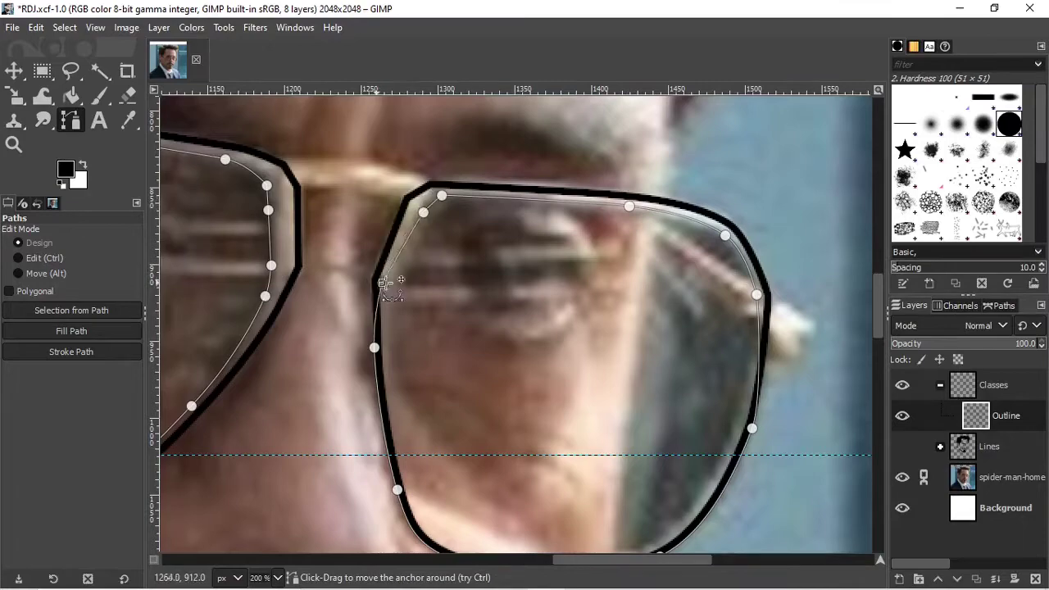
{"action": "left_click_drag", "start_coordinate": [382, 283], "coordinate": [394, 282]}
{"action": "left_click_drag", "start_coordinate": [374, 348], "coordinate": [391, 348]}
{"action": "left_click_drag", "start_coordinate": [396, 489], "coordinate": [412, 486]}
{"action": "scroll", "coordinate": [413, 486], "scroll_direction": "down", "scroll_amount": 2}
{"action": "left_click_drag", "start_coordinate": [484, 474], "coordinate": [427, 458]}
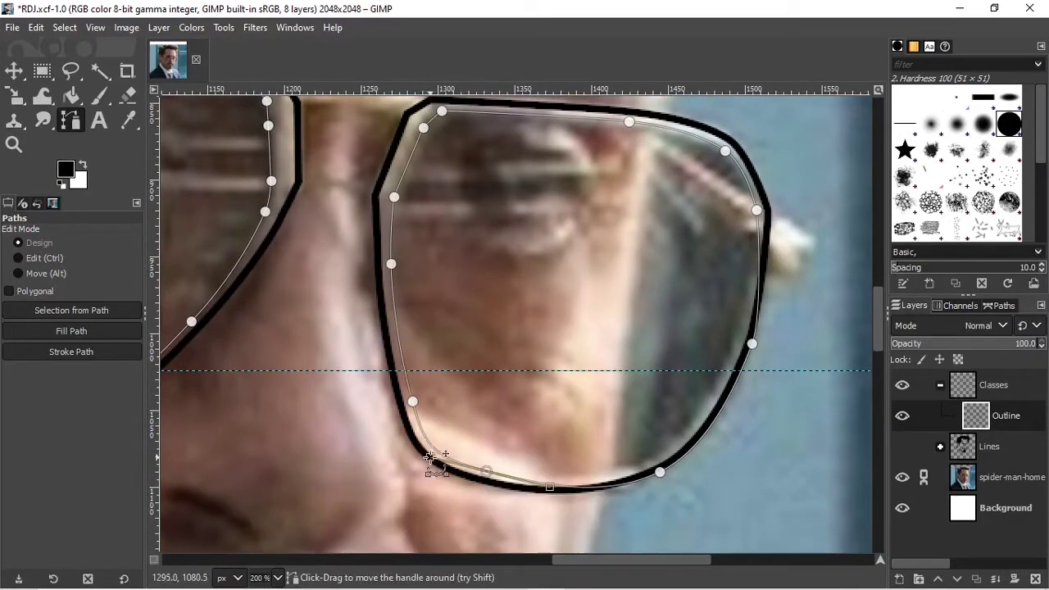
{"action": "right_click", "coordinate": [553, 300]}
{"action": "left_click", "coordinate": [723, 571]}
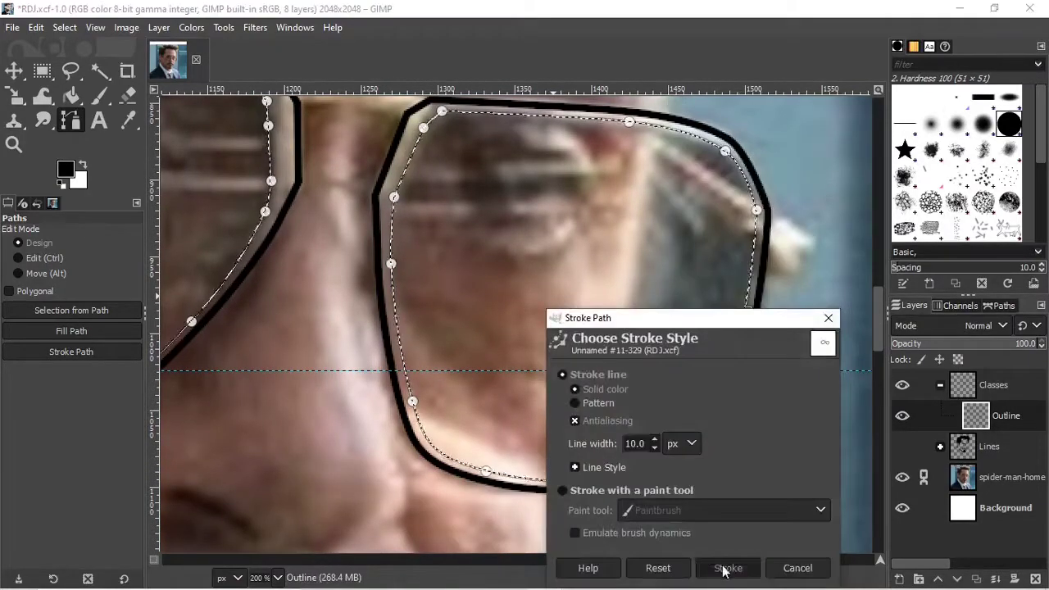
- Finish stroking the inner lens outlines and start a path along the left temple arm
{"action": "key", "text": "m"}
{"action": "scroll", "coordinate": [516, 319], "scroll_direction": "down", "scroll_amount": 3}
{"action": "scroll", "coordinate": [516, 319], "scroll_direction": "down", "scroll_amount": 2}
{"action": "scroll", "coordinate": [520, 279], "scroll_direction": "up", "scroll_amount": 4}
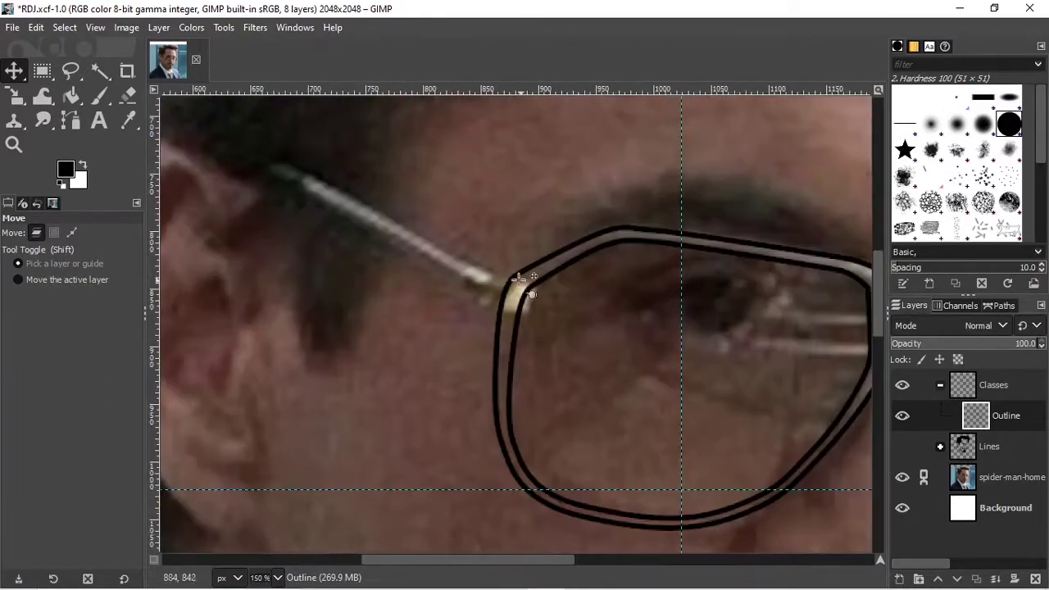
{"action": "key", "text": "b"}
{"action": "left_click_drag", "start_coordinate": [285, 160], "coordinate": [274, 158]}
{"action": "left_click", "coordinate": [259, 163]}
- Close the temple-arm path via the lens corner and the arm's lower edge
{"action": "scroll", "coordinate": [530, 273], "scroll_direction": "up", "scroll_amount": 1}
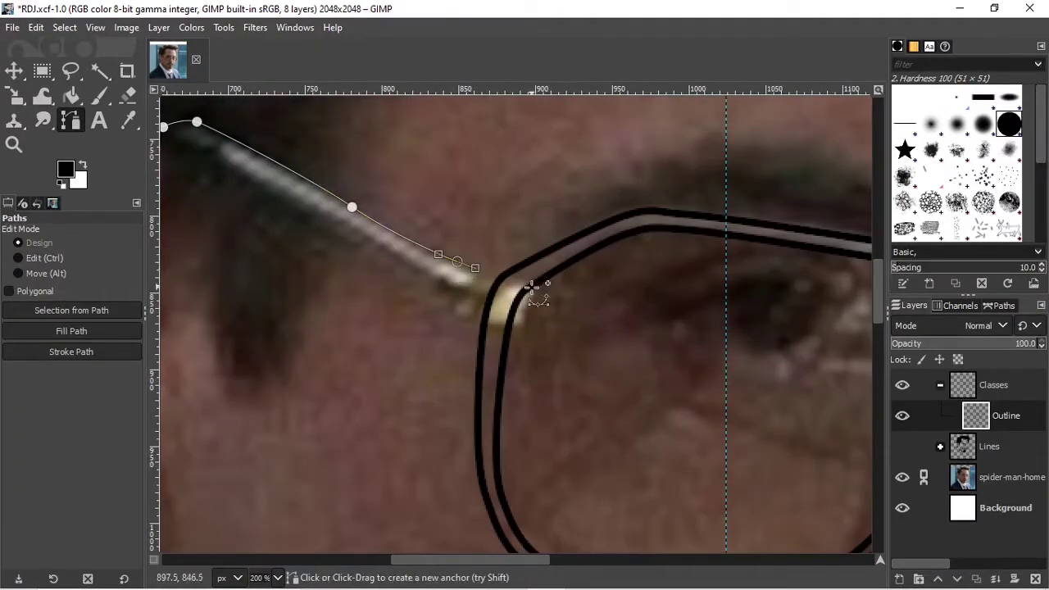
{"action": "left_click", "coordinate": [535, 282]}
{"action": "scroll", "coordinate": [524, 293], "scroll_direction": "down", "scroll_amount": 1}
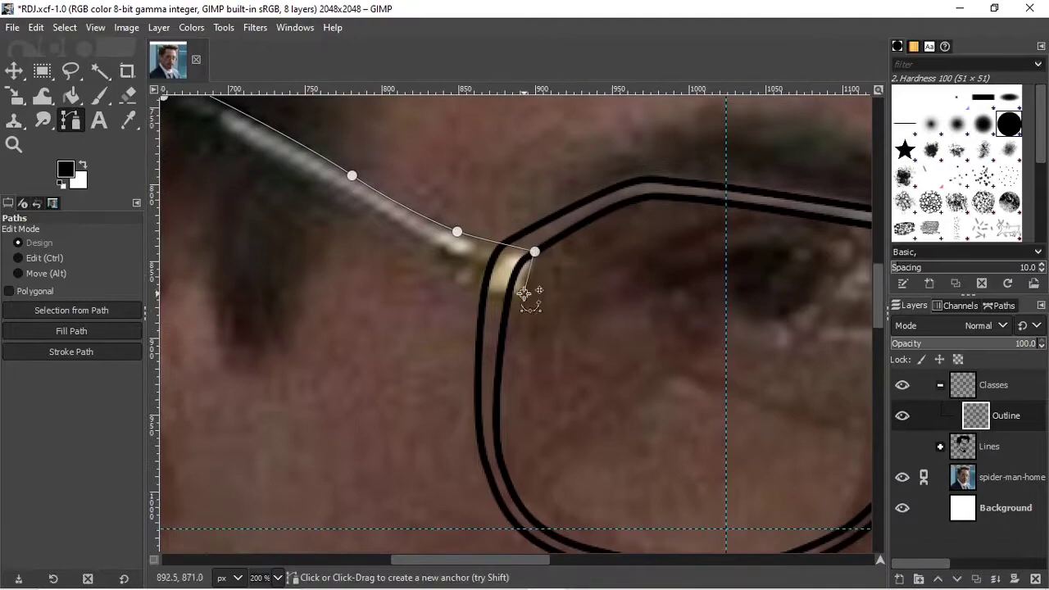
{"action": "scroll", "coordinate": [504, 515], "scroll_direction": "up", "scroll_amount": 4}
{"action": "scroll", "coordinate": [503, 515], "scroll_direction": "left", "scroll_amount": 5}
{"action": "left_click", "coordinate": [368, 254]}
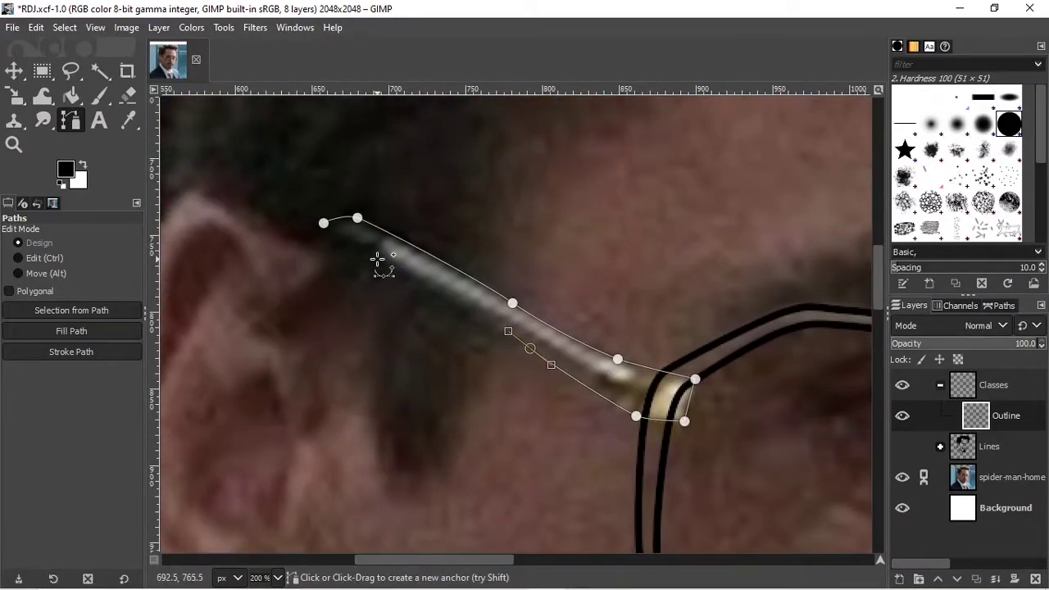
{"action": "left_click", "coordinate": [318, 227], "text": "ctrl"}
- Trace a closed path around the hinge tip beside the right lens
{"action": "scroll", "coordinate": [679, 562], "scroll_direction": "right", "scroll_amount": 8}
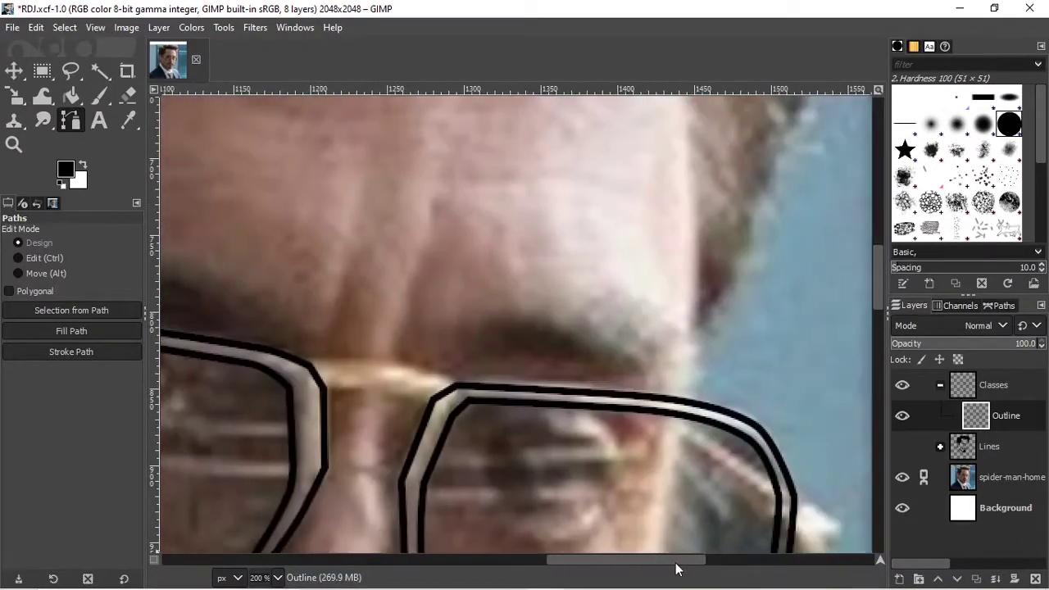
{"action": "scroll", "coordinate": [714, 562], "scroll_direction": "right", "scroll_amount": 4}
{"action": "scroll", "coordinate": [621, 300], "scroll_direction": "down", "scroll_amount": 4}
{"action": "left_click", "coordinate": [620, 302]}
{"action": "left_click", "coordinate": [648, 303]}
{"action": "left_click", "coordinate": [670, 272]}
{"action": "scroll", "coordinate": [624, 235], "scroll_direction": "up", "scroll_amount": 3}
{"action": "left_click", "coordinate": [617, 239]}
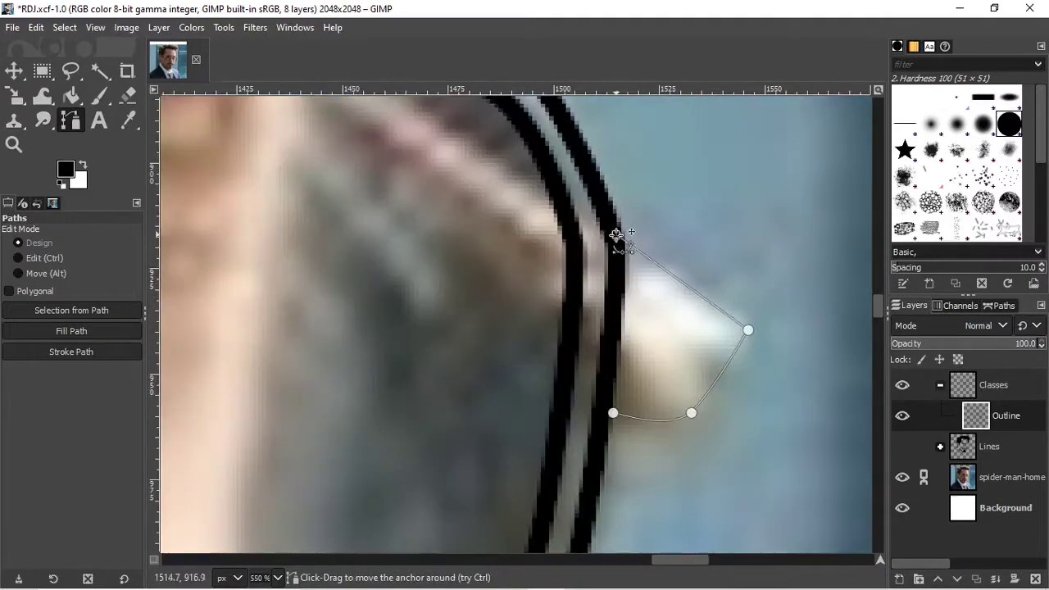
{"action": "left_click", "coordinate": [619, 267]}
- Convert the hinge-tip path to a selection and fill it solid black
{"action": "left_click", "coordinate": [609, 364]}
{"action": "left_click", "coordinate": [608, 413], "text": "ctrl"}
{"action": "right_click", "coordinate": [664, 353]}
{"action": "key", "text": "m"}
{"action": "scroll", "coordinate": [631, 304], "scroll_direction": "down", "scroll_amount": 4}
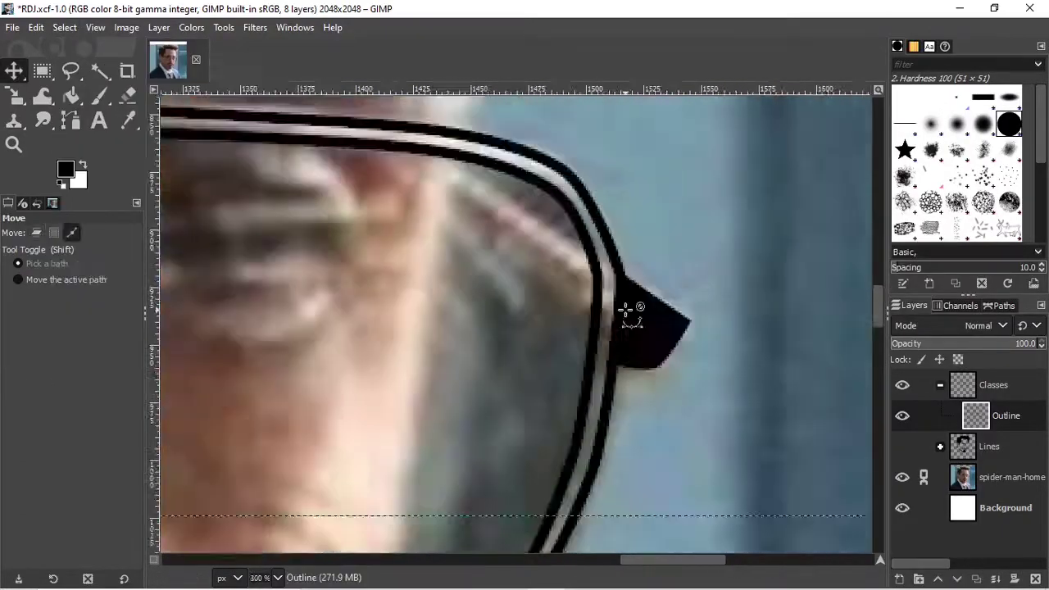
{"action": "scroll", "coordinate": [626, 311], "scroll_direction": "down", "scroll_amount": 3}
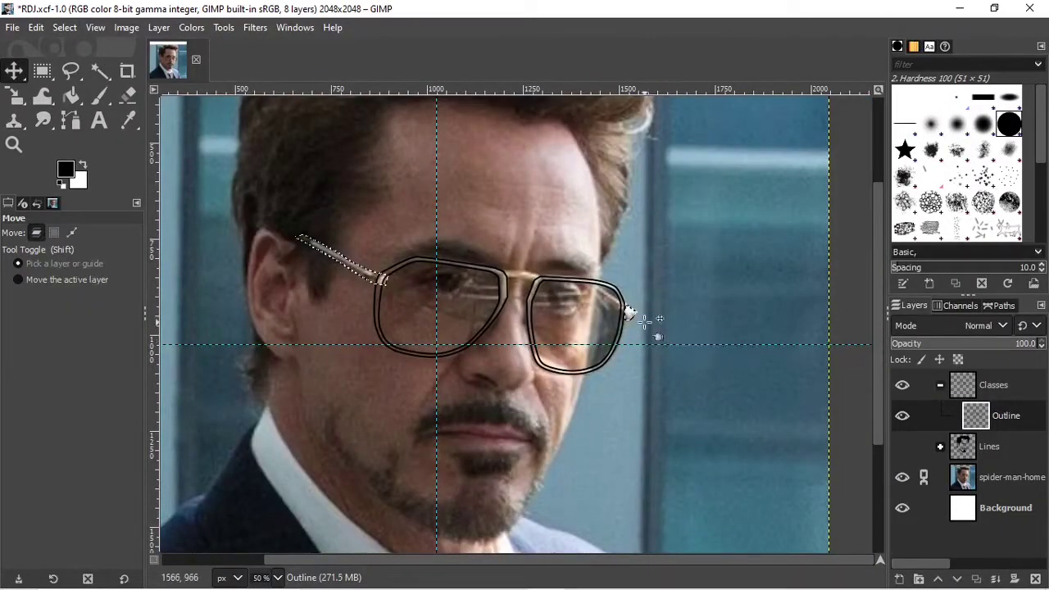
- Stroke the temple-arm path and erase the overlapping lines at the arm joint
{"action": "left_click", "coordinate": [801, 566]}
{"action": "key", "text": "1"}
{"action": "left_click", "coordinate": [127, 95]}
{"action": "scroll", "coordinate": [267, 230], "scroll_direction": "up", "scroll_amount": 2}
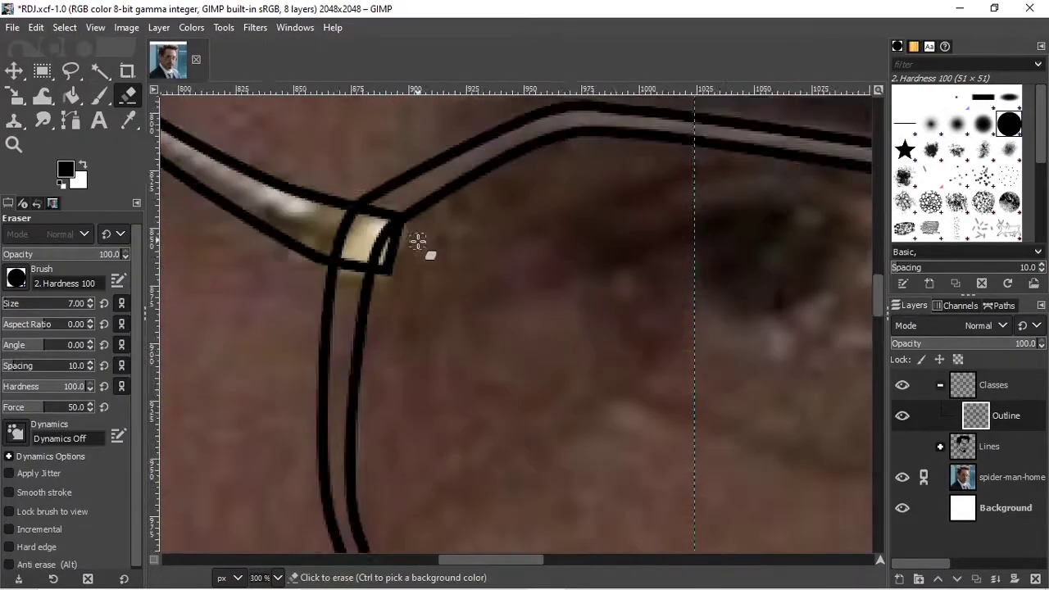
{"action": "scroll", "coordinate": [418, 241], "scroll_direction": "up", "scroll_amount": 2}
{"action": "scroll", "coordinate": [356, 223], "scroll_direction": "down", "scroll_amount": 4}
{"action": "scroll", "coordinate": [336, 219], "scroll_direction": "up", "scroll_amount": 4}
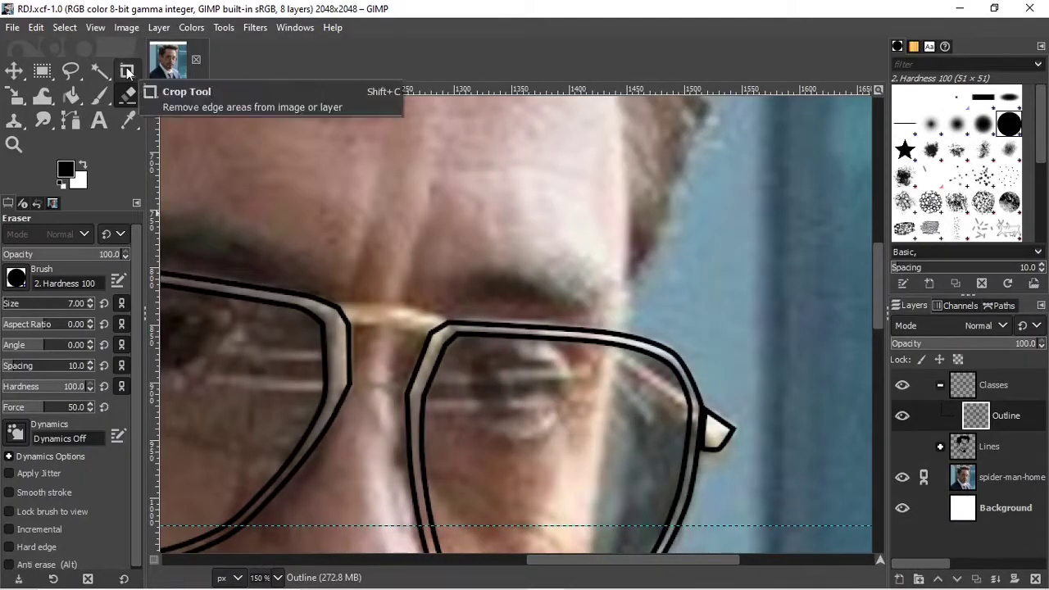
- Select the frame lines by colour, set a grey background colour, deselect, and add a new layer
{"action": "left_click", "coordinate": [98, 70]}
{"action": "left_click", "coordinate": [328, 304]}
{"action": "key", "text": "p"}
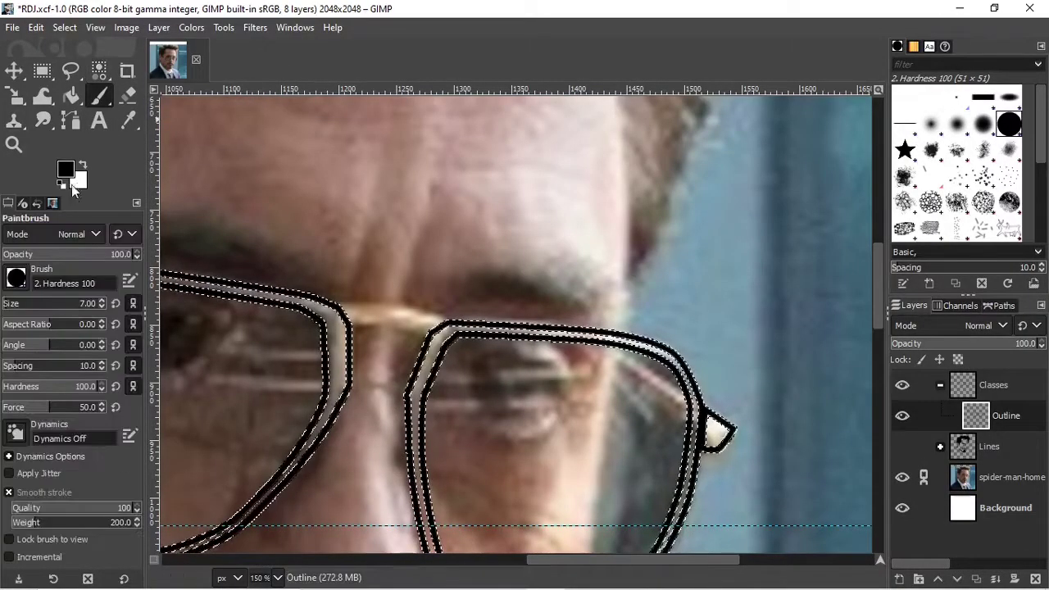
{"action": "left_click", "coordinate": [78, 181]}
{"action": "left_click", "coordinate": [52, 189]}
{"action": "left_click", "coordinate": [200, 316]}
{"action": "key", "text": "ctrl+shift+a"}
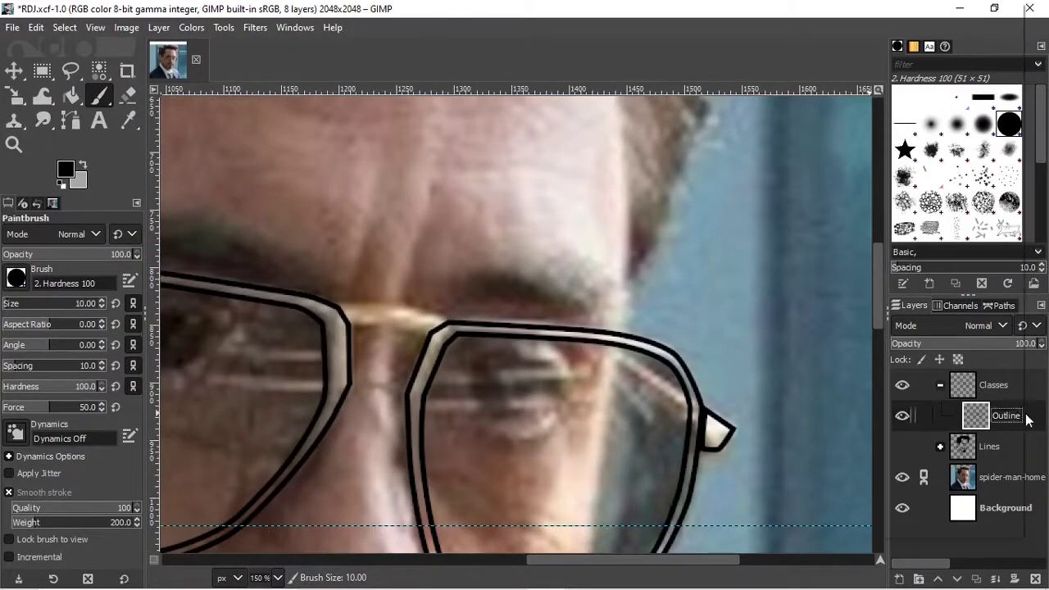
{"action": "key", "text": "ctrl+shift+n"}
- Name the new layer 'Colors' and paint light grey on the left rim's inner and top strips
{"action": "type", "text": "Colors"}
{"action": "key", "text": "Return"}
{"action": "scroll", "coordinate": [451, 347], "scroll_direction": "up", "scroll_amount": 2}
{"action": "key", "text": "x"}
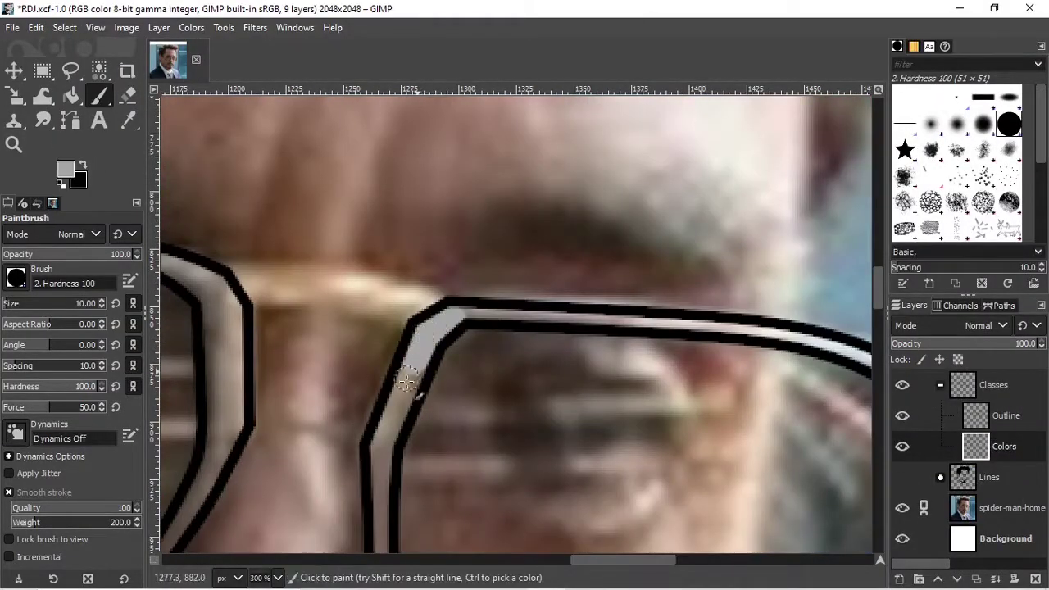
{"action": "left_click_drag", "start_coordinate": [406, 383], "coordinate": [382, 524]}
{"action": "key", "text": "bracketleft"}
{"action": "key", "text": "bracketleft"}
{"action": "key", "text": "bracketleft"}
{"action": "left_click_drag", "start_coordinate": [611, 319], "coordinate": [742, 328]}
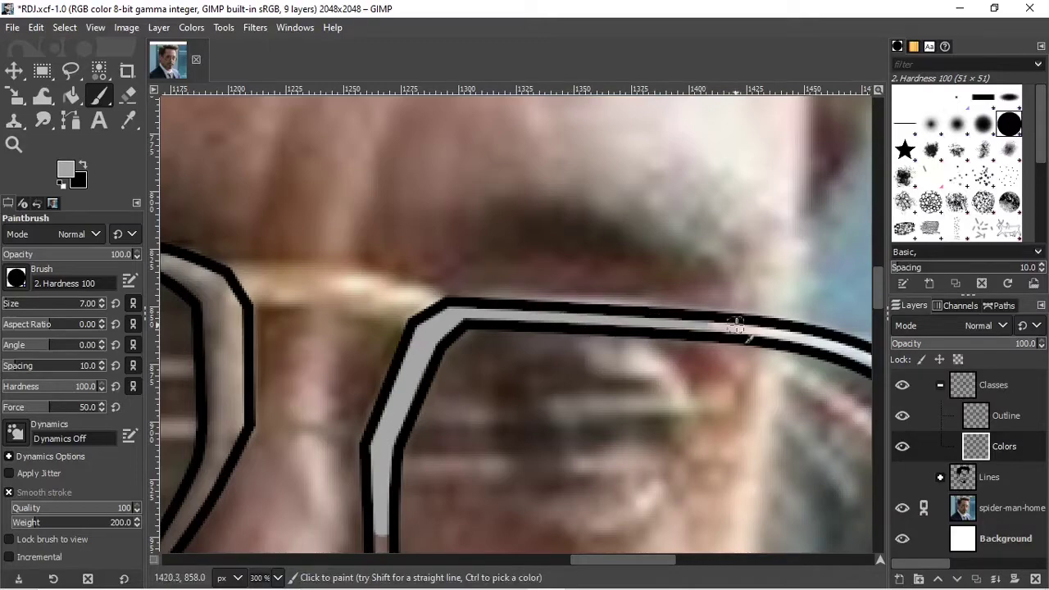
- Lower the smoothing weight to 3 and keep painting grey along the rim strips and temple arm
{"action": "left_click", "coordinate": [10, 522]}
{"action": "scroll", "coordinate": [402, 326], "scroll_direction": "right", "scroll_amount": 5}
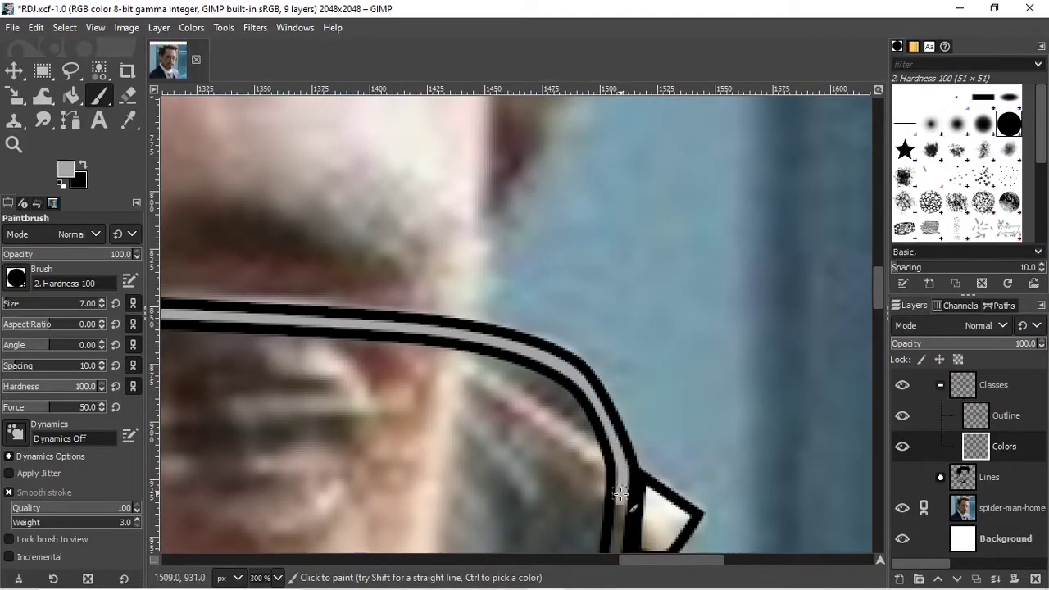
{"action": "scroll", "coordinate": [837, 326], "scroll_direction": "down", "scroll_amount": 5}
{"action": "mouse_move", "coordinate": [619, 181]}
{"action": "left_mouse_down"}
{"action": "mouse_move", "coordinate": [616, 238]}
{"action": "mouse_move", "coordinate": [541, 439]}
{"action": "left_mouse_up"}
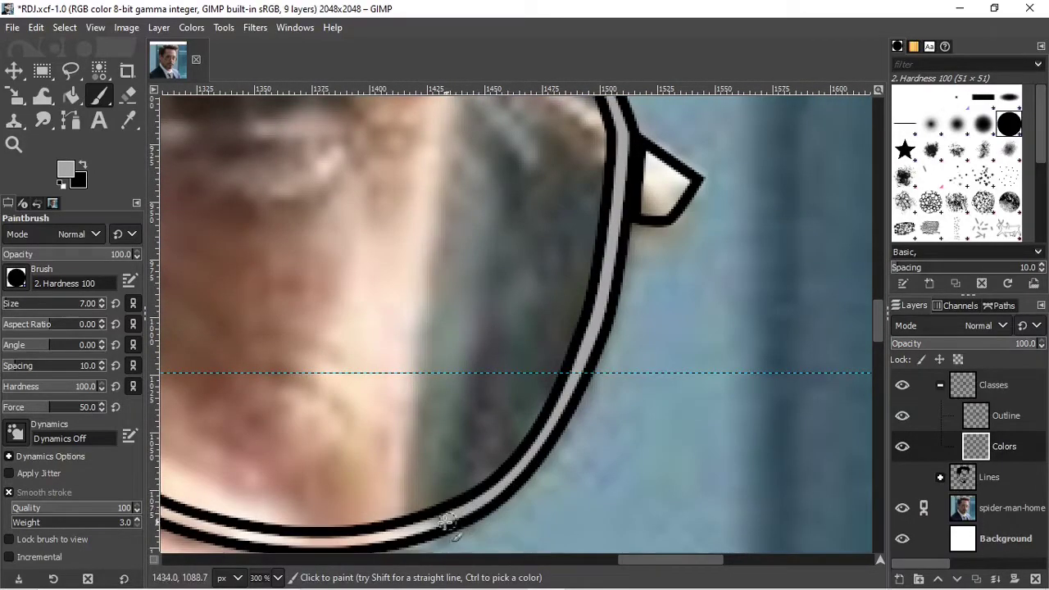
{"action": "scroll", "coordinate": [446, 522], "scroll_direction": "left", "scroll_amount": 3}
{"action": "scroll", "coordinate": [881, 332], "scroll_direction": "down", "scroll_amount": 2}
{"action": "key", "text": "shift+e"}
{"action": "key", "text": "p"}
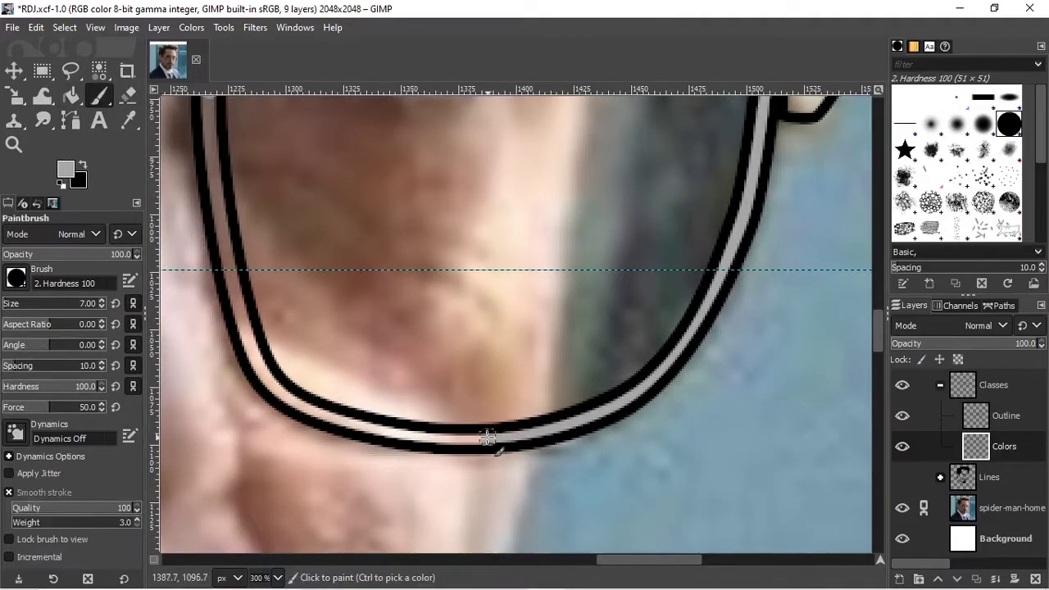
{"action": "left_click_drag", "start_coordinate": [217, 197], "coordinate": [209, 110]}
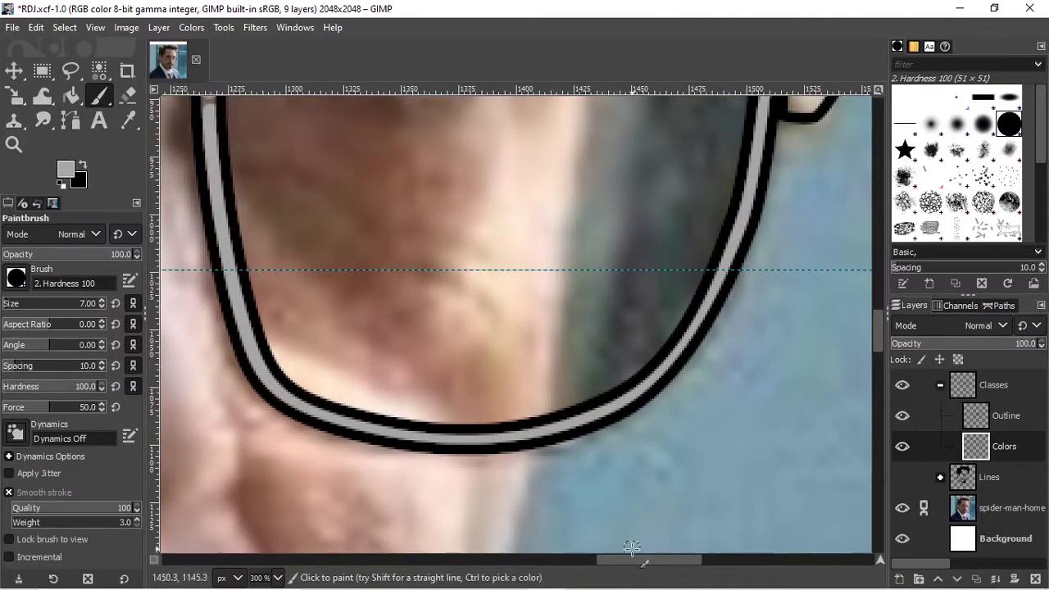
{"action": "scroll", "coordinate": [882, 303], "scroll_direction": "left", "scroll_amount": 5}
{"action": "scroll", "coordinate": [882, 303], "scroll_direction": "up", "scroll_amount": 5}
{"action": "left_click_drag", "start_coordinate": [618, 555], "coordinate": [565, 559]}
- Paint grey down the right rim's inner strip, up to the top corner and across the remaining bands
{"action": "left_click_drag", "start_coordinate": [699, 234], "coordinate": [703, 383]}
{"action": "left_click_drag", "start_coordinate": [706, 249], "coordinate": [717, 219]}
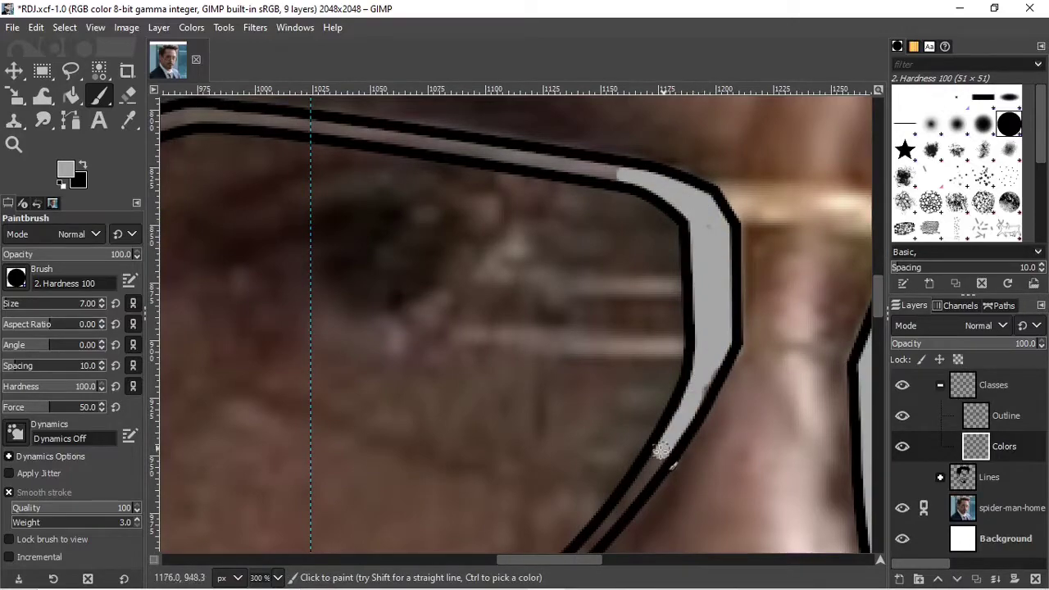
{"action": "scroll", "coordinate": [660, 449], "scroll_direction": "down", "scroll_amount": 5}
{"action": "left_click_drag", "start_coordinate": [660, 189], "coordinate": [607, 256]}
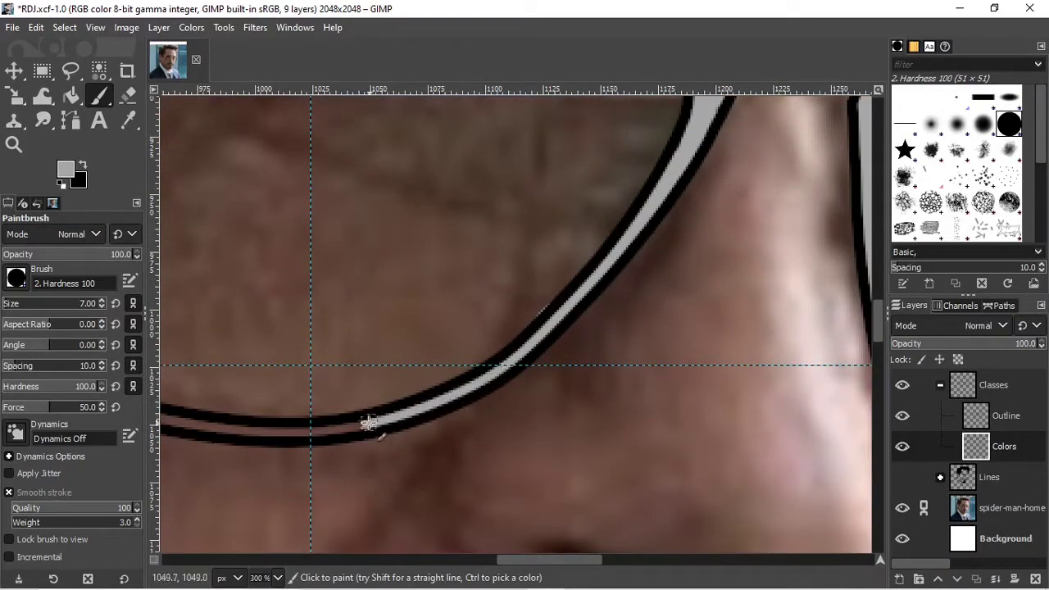
{"action": "scroll", "coordinate": [291, 262], "scroll_direction": "left", "scroll_amount": 6}
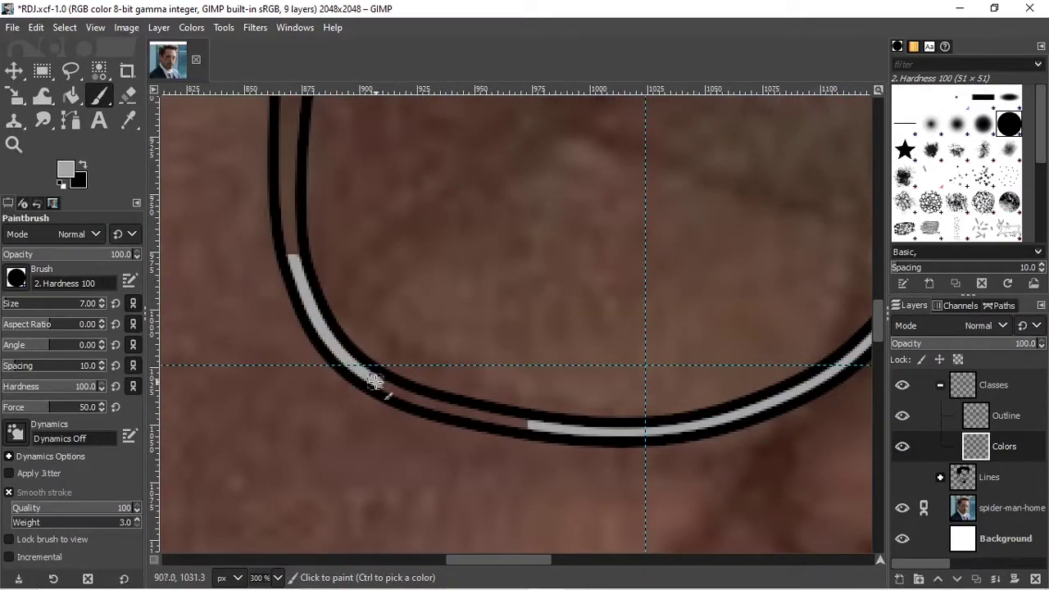
{"action": "left_click_drag", "start_coordinate": [374, 381], "coordinate": [529, 426]}
{"action": "scroll", "coordinate": [291, 328], "scroll_direction": "up", "scroll_amount": 4}
{"action": "left_click_drag", "start_coordinate": [291, 193], "coordinate": [297, 261]}
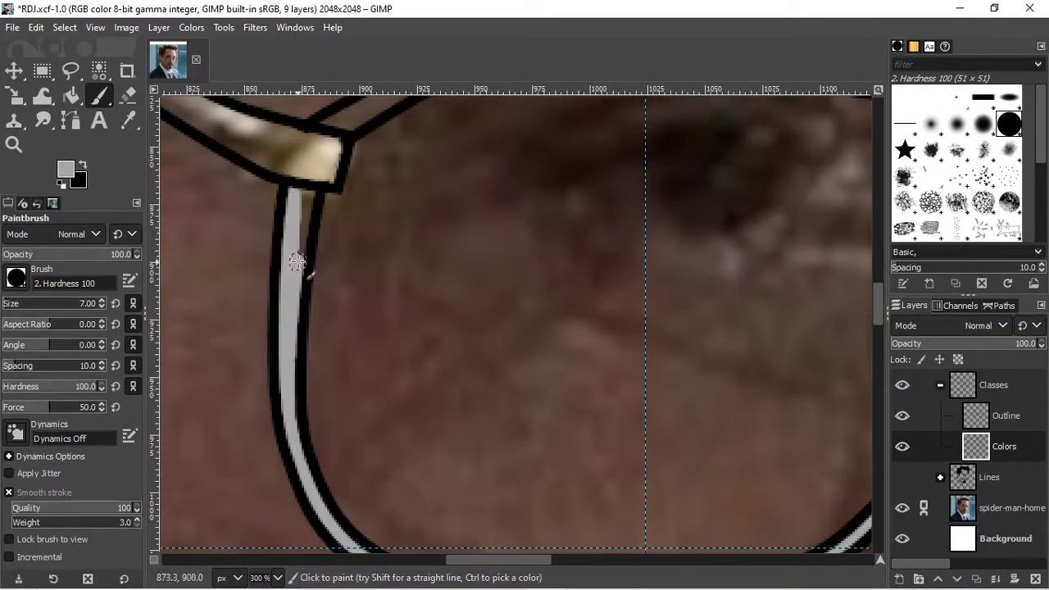
{"action": "scroll", "coordinate": [297, 261], "scroll_direction": "up", "scroll_amount": 3}
{"action": "mouse_move", "coordinate": [352, 361]}
{"action": "left_mouse_down"}
{"action": "mouse_move", "coordinate": [632, 303]}
{"action": "mouse_move", "coordinate": [866, 344]}
{"action": "left_mouse_up"}
- Paint grey along the upper frame bar and make the Outline layer active
{"action": "scroll", "coordinate": [308, 315], "scroll_direction": "right", "scroll_amount": 4}
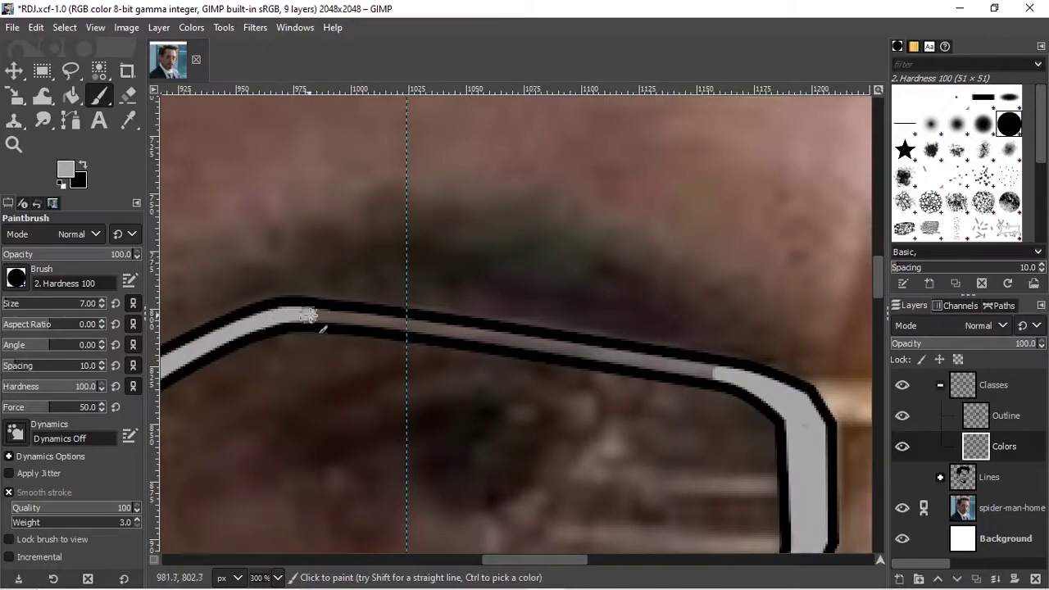
{"action": "left_click_drag", "start_coordinate": [308, 315], "coordinate": [581, 349]}
{"action": "scroll", "coordinate": [726, 346], "scroll_direction": "down", "scroll_amount": 3}
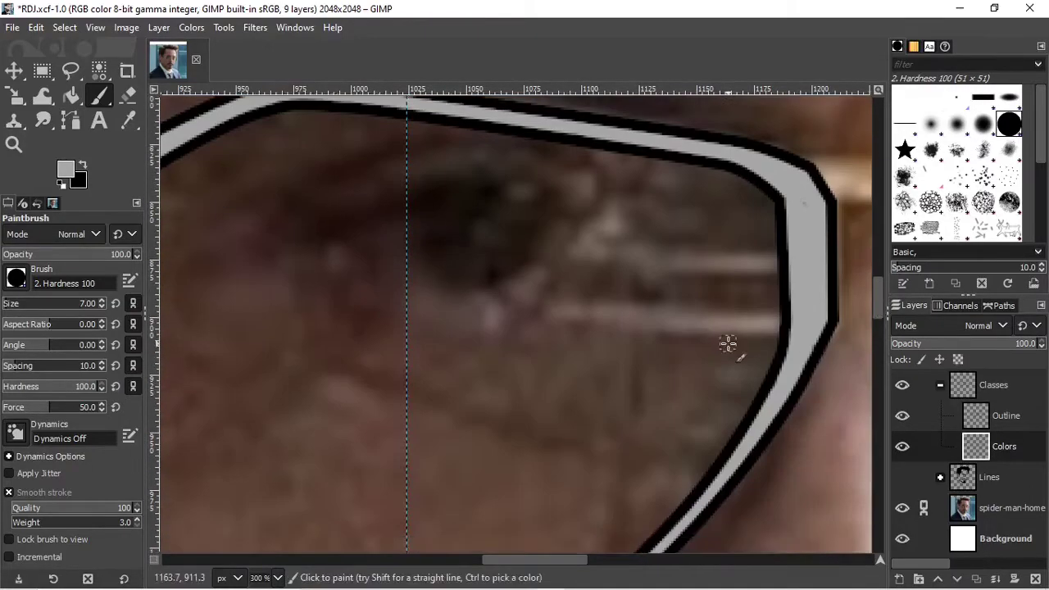
{"action": "scroll", "coordinate": [350, 243], "scroll_direction": "down", "scroll_amount": 2}
{"action": "left_click_drag", "start_coordinate": [277, 213], "coordinate": [174, 156]}
{"action": "scroll", "coordinate": [279, 174], "scroll_direction": "left", "scroll_amount": 1}
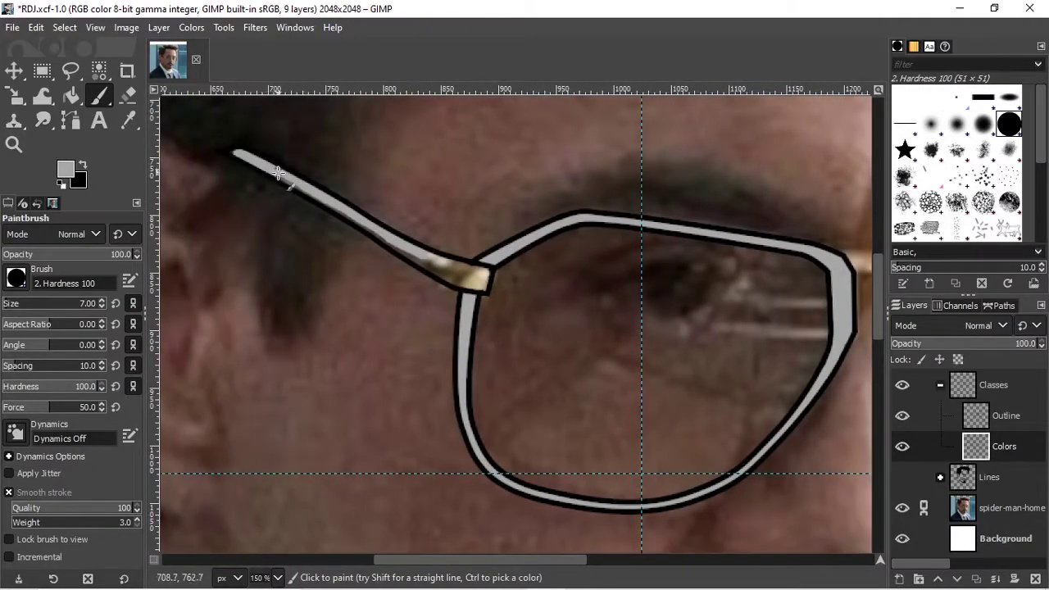
{"action": "scroll", "coordinate": [361, 222], "scroll_direction": "up", "scroll_amount": 2}
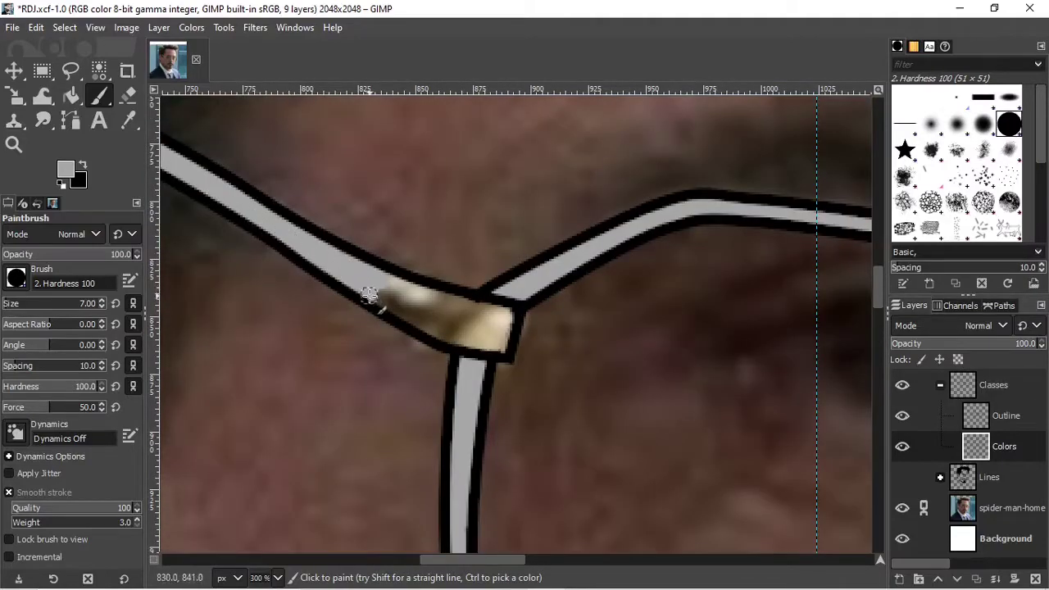
{"action": "key", "text": "Page_Up"}
- Trace a curved path around the hinge piece on the Outline layer
{"action": "key", "text": "b"}
{"action": "left_click_drag", "start_coordinate": [376, 284], "coordinate": [377, 308]}
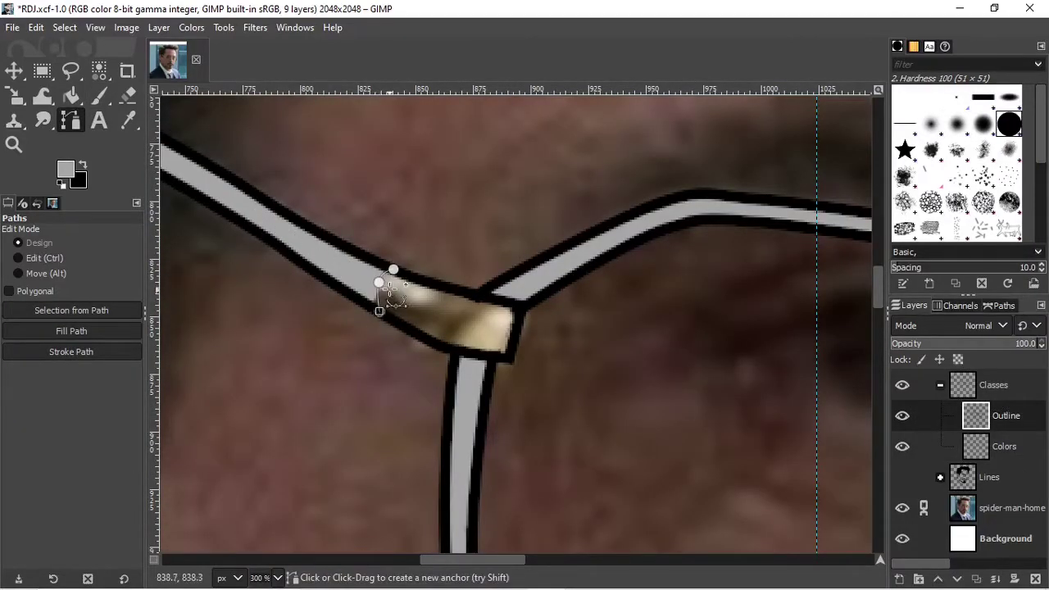
{"action": "scroll", "coordinate": [381, 278], "scroll_direction": "up", "scroll_amount": 1}
{"action": "left_click", "coordinate": [497, 311]}
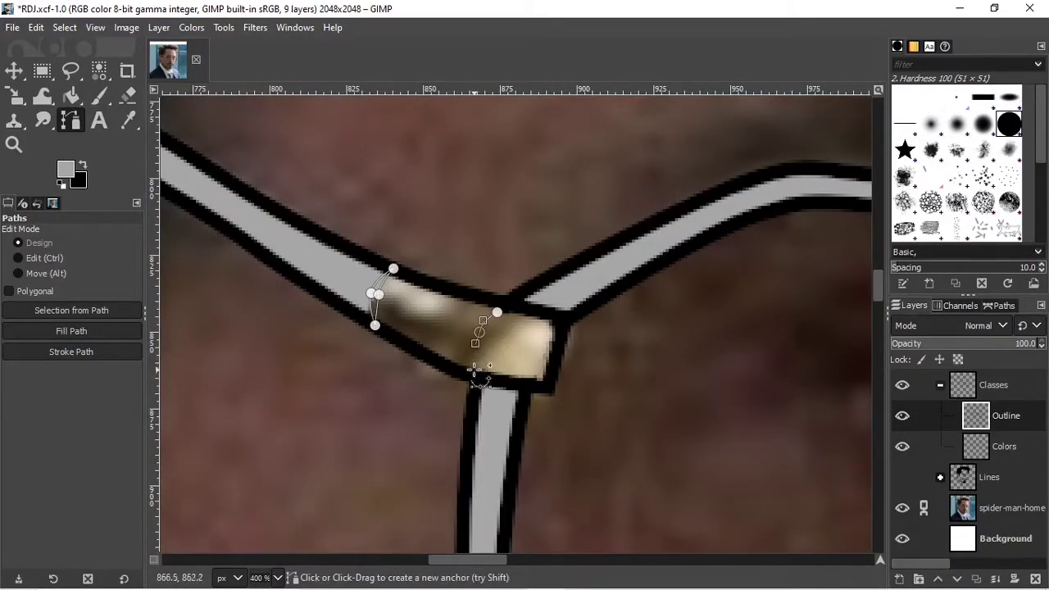
{"action": "left_click", "coordinate": [476, 378]}
{"action": "left_click_drag", "start_coordinate": [496, 312], "coordinate": [508, 305]}
{"action": "right_click", "coordinate": [489, 345]}
{"action": "key", "text": "Escape"}
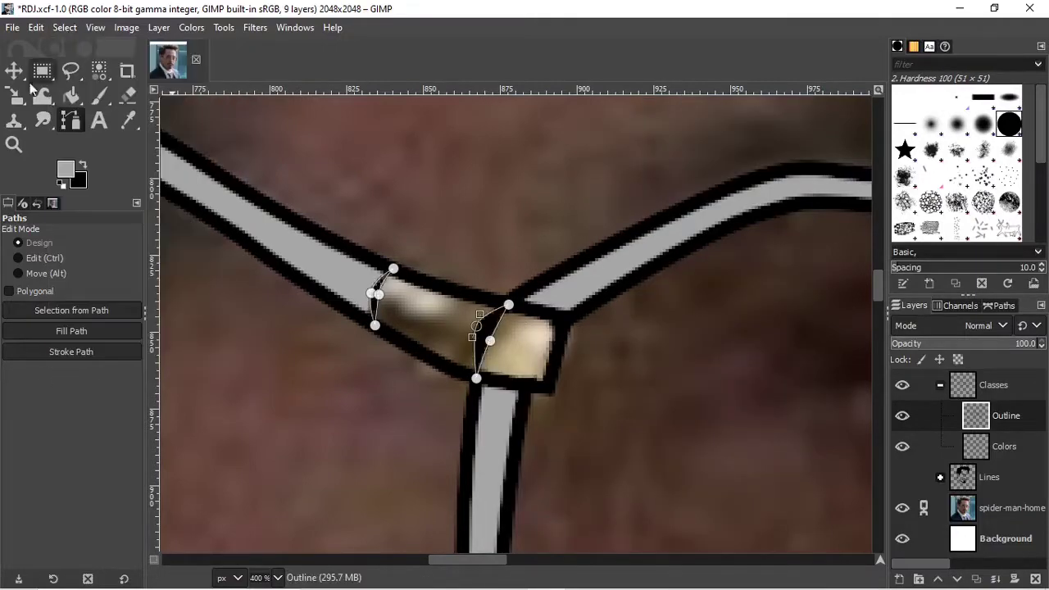
- Paint the hinge piece dark brown on the Colors layer and sample its tan colour
{"action": "key", "text": "p"}
{"action": "left_click", "coordinate": [66, 170]}
{"action": "left_click", "coordinate": [204, 317]}
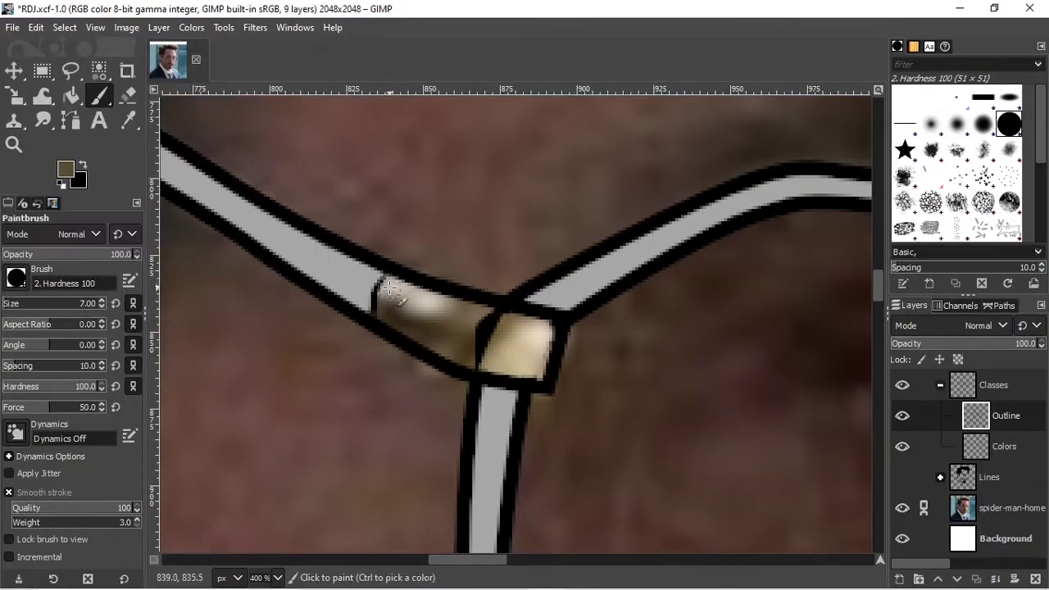
{"action": "key", "text": "Page_Down"}
{"action": "left_click_drag", "start_coordinate": [385, 286], "coordinate": [475, 336]}
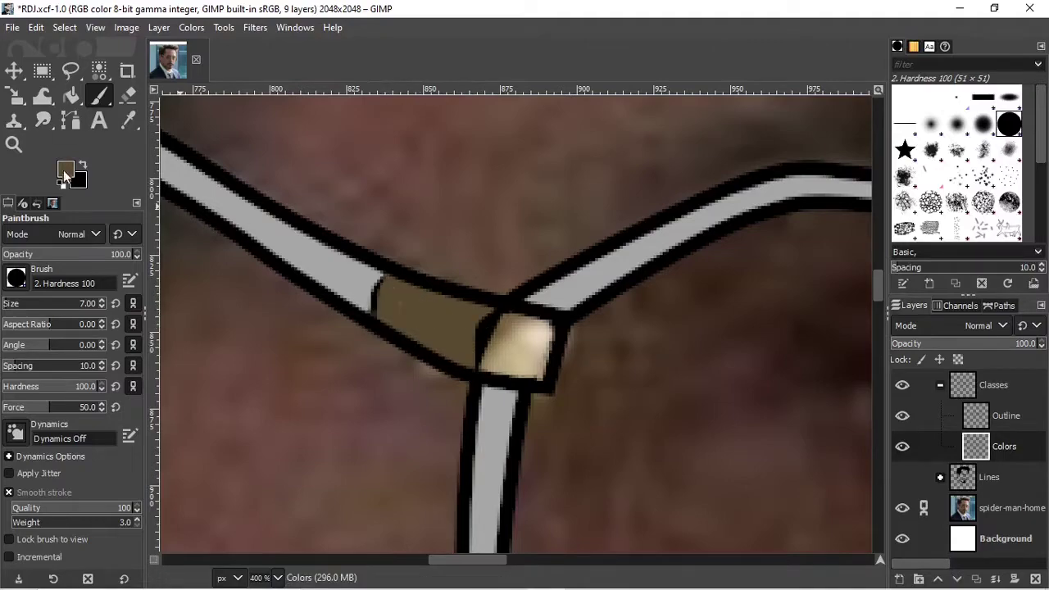
{"action": "left_click", "coordinate": [521, 328], "text": "ctrl"}
{"action": "scroll", "coordinate": [534, 370], "scroll_direction": "down", "scroll_amount": 5}
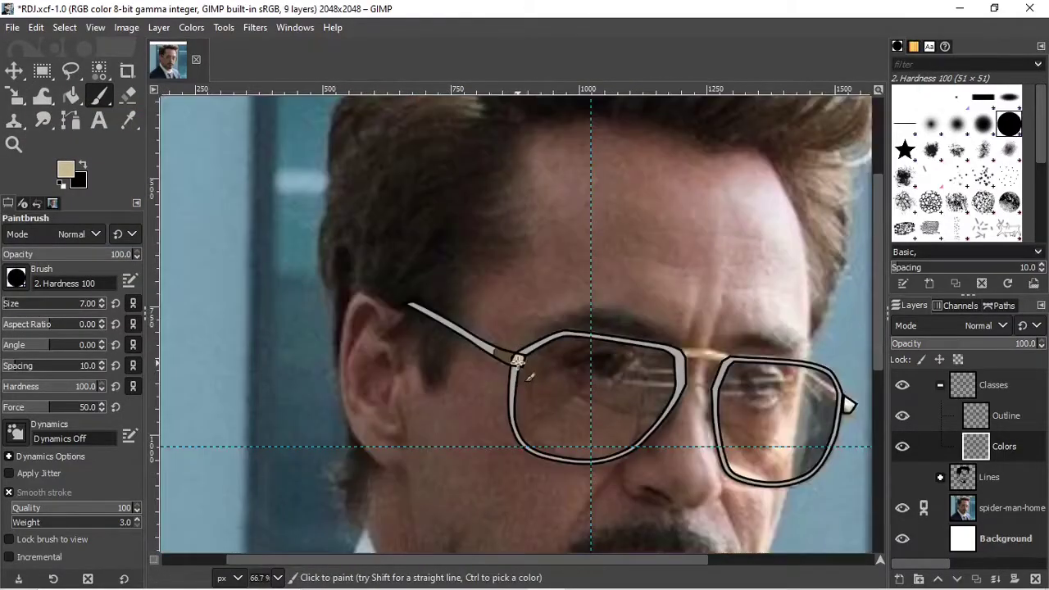
{"action": "scroll", "coordinate": [659, 385], "scroll_direction": "up", "scroll_amount": 4}
{"action": "scroll", "coordinate": [659, 386], "scroll_direction": "down", "scroll_amount": 4}
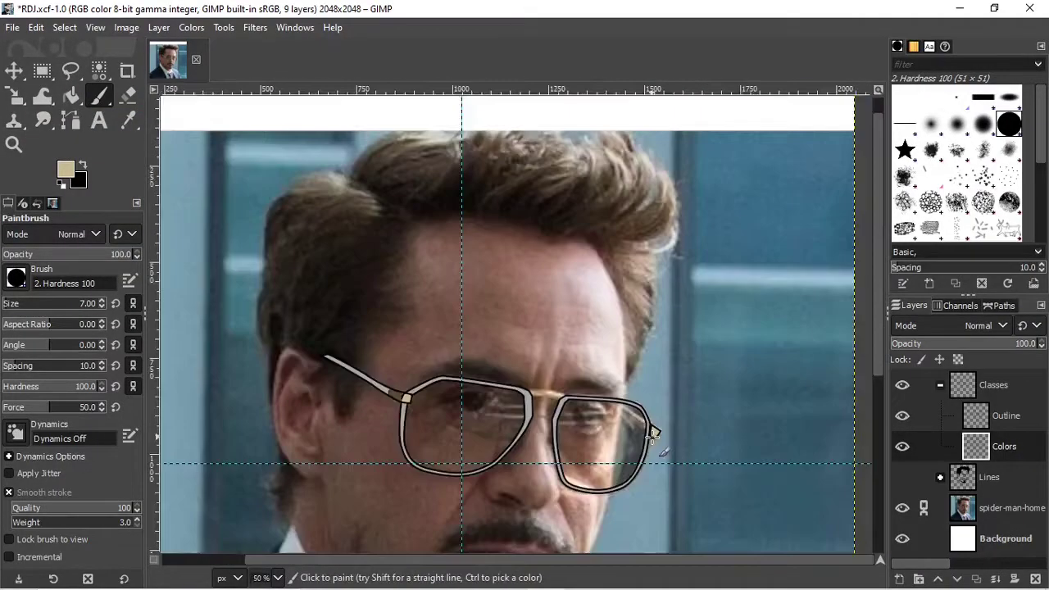
{"action": "scroll", "coordinate": [486, 381], "scroll_direction": "up", "scroll_amount": 4}
- Trace a path across the nose bridge on the Outline layer and stroke it black
{"action": "left_click", "coordinate": [1006, 415]}
{"action": "key", "text": "b"}
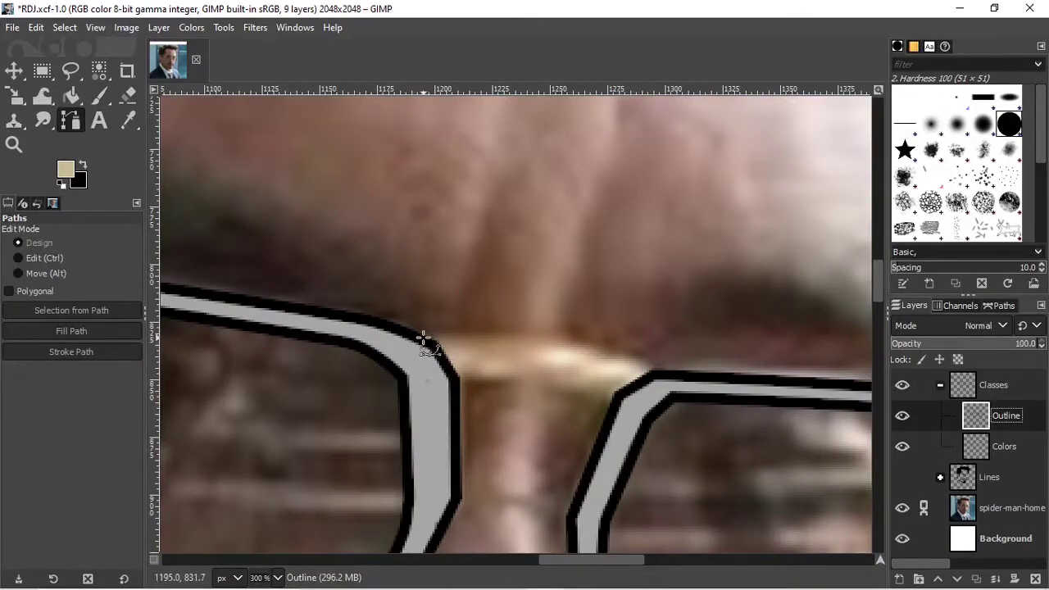
{"action": "left_click", "coordinate": [423, 338]}
{"action": "left_click_drag", "start_coordinate": [539, 338], "coordinate": [584, 345]}
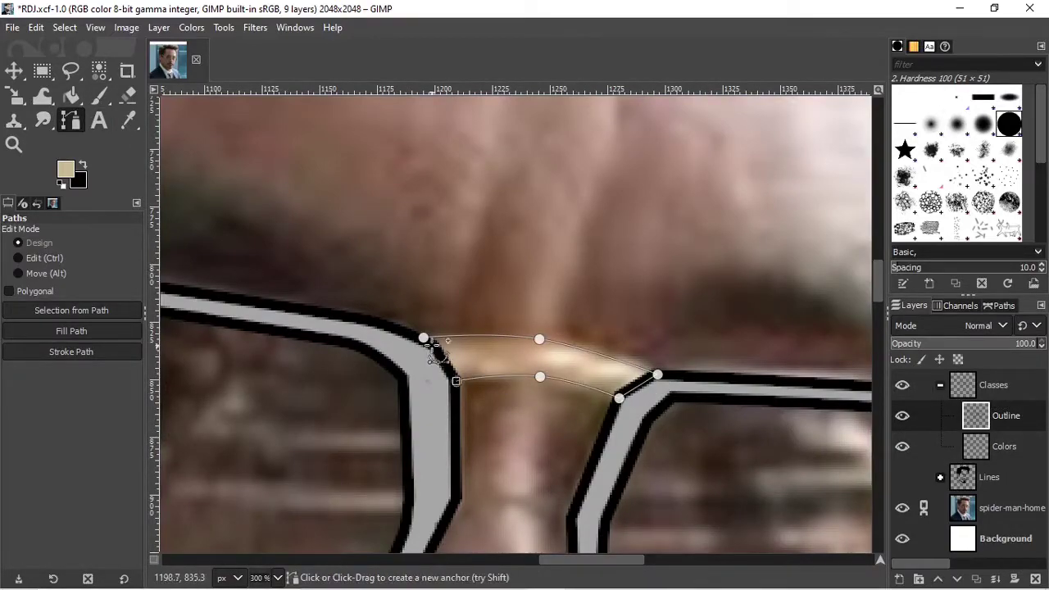
{"action": "right_click", "coordinate": [490, 350]}
{"action": "left_click", "coordinate": [676, 510]}
{"action": "left_click", "coordinate": [761, 552]}
- Turn the bridge path into a selection and fill it with beige on a new Colors #1 layer
{"action": "key", "text": "x"}
{"action": "right_click", "coordinate": [510, 354]}
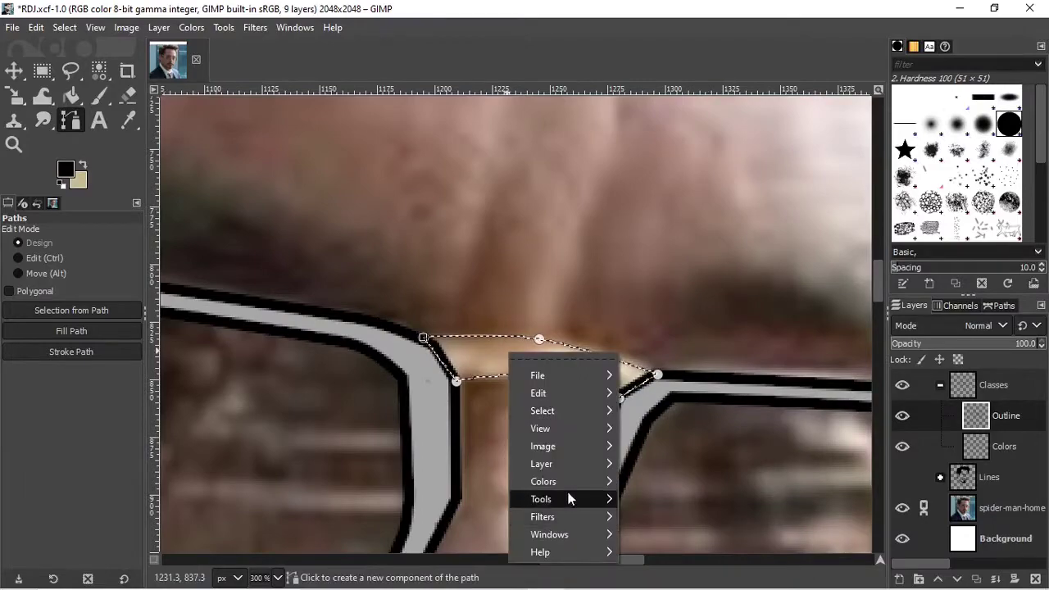
{"action": "left_click", "coordinate": [680, 476]}
{"action": "left_click", "coordinate": [771, 569]}
{"action": "key", "text": "shift+ctrl+n"}
{"action": "left_click", "coordinate": [932, 562]}
{"action": "right_click", "coordinate": [507, 363]}
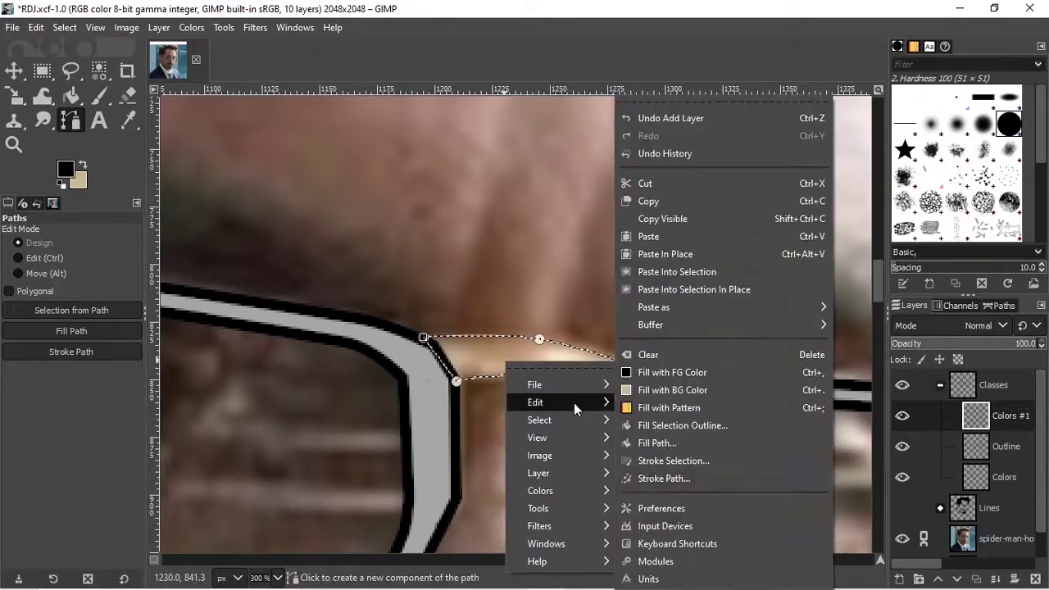
{"action": "left_click", "coordinate": [672, 390]}
- Erase stray fill, merge the bridge fill into Colors, and paint beige along the bridge band
{"action": "scroll", "coordinate": [533, 380], "scroll_direction": "up", "scroll_amount": 1}
{"action": "scroll", "coordinate": [534, 379], "scroll_direction": "up", "scroll_amount": 1}
{"action": "key", "text": "shift+e"}
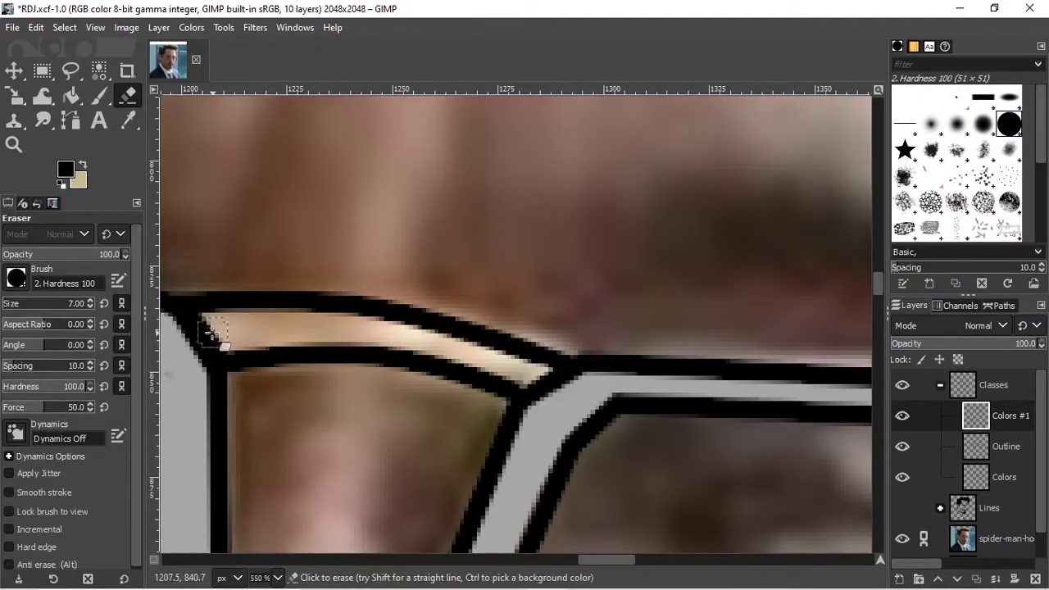
{"action": "left_click", "coordinate": [1009, 578]}
{"action": "key", "text": "x"}
{"action": "scroll", "coordinate": [340, 336], "scroll_direction": "down", "scroll_amount": 1}
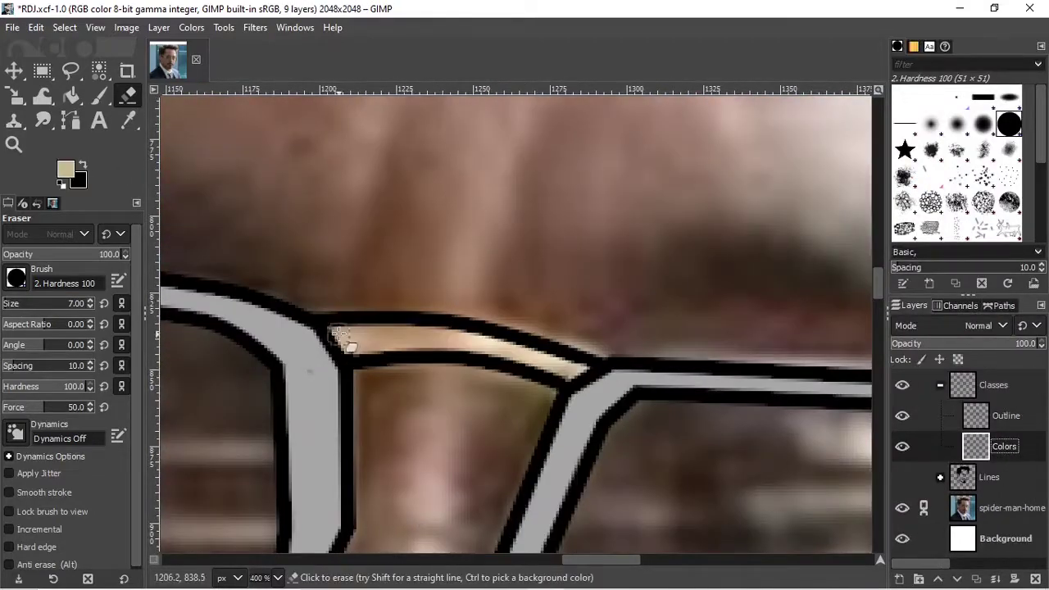
{"action": "key", "text": "p"}
{"action": "left_click_drag", "start_coordinate": [363, 358], "coordinate": [576, 368]}
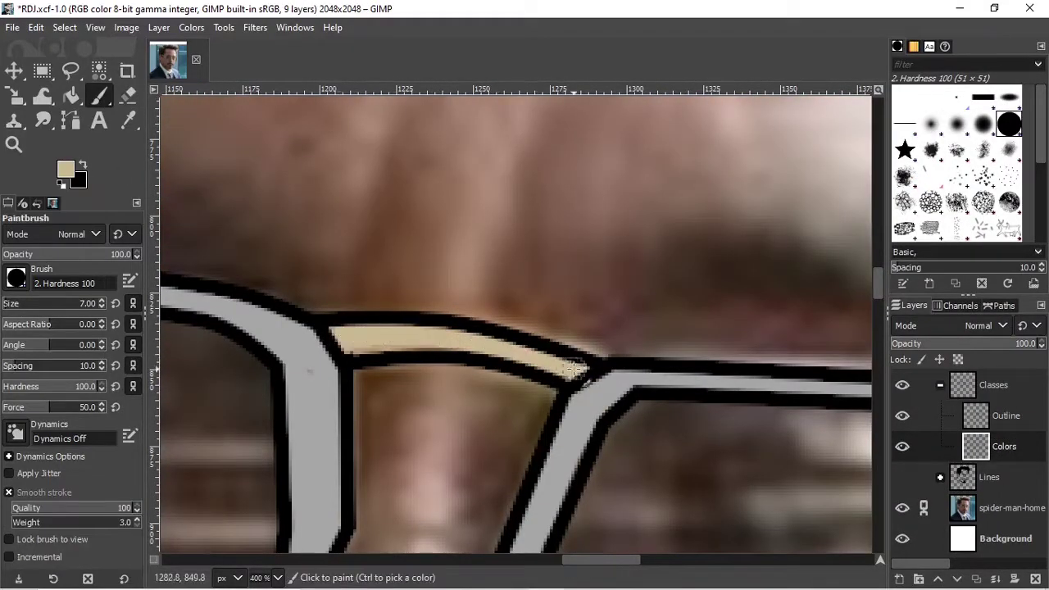
- Paint beige across the bridge, undo the stray stroke, and switch the painting colour back to black
{"action": "scroll", "coordinate": [485, 335], "scroll_direction": "down", "scroll_amount": 6}
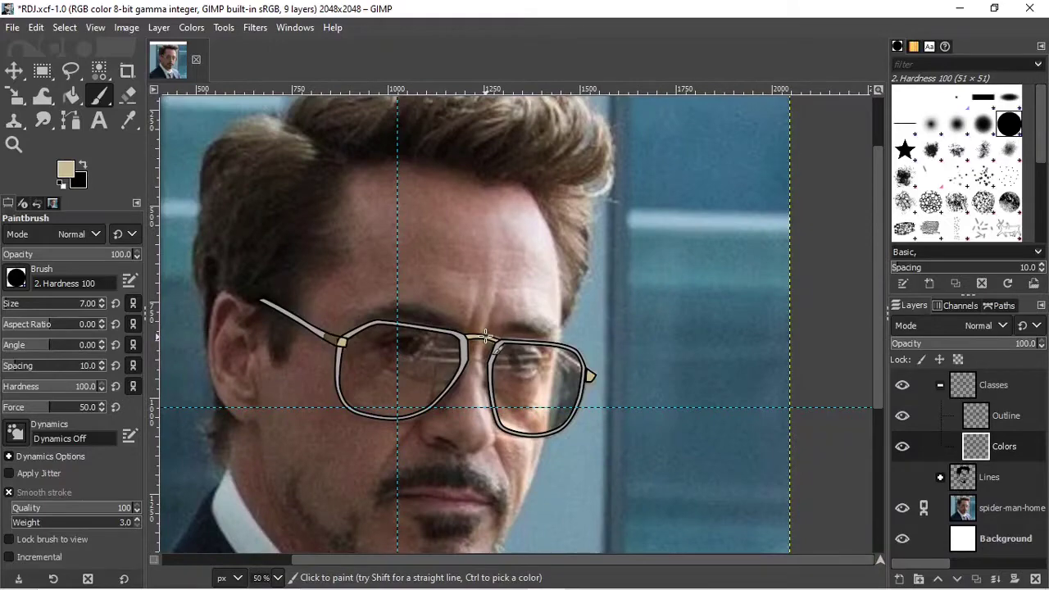
{"action": "scroll", "coordinate": [474, 375], "scroll_direction": "up", "scroll_amount": 5}
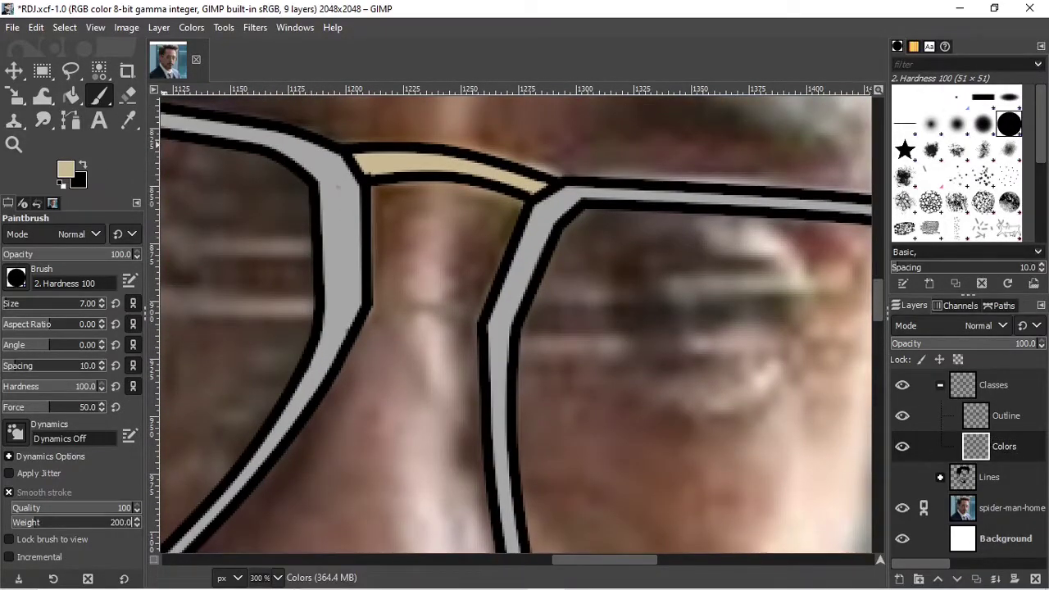
{"action": "left_click_drag", "start_coordinate": [488, 323], "coordinate": [370, 310]}
{"action": "key", "text": "ctrl+z"}
{"action": "key", "text": "x"}
{"action": "scroll", "coordinate": [478, 323], "scroll_direction": "down", "scroll_amount": 3}
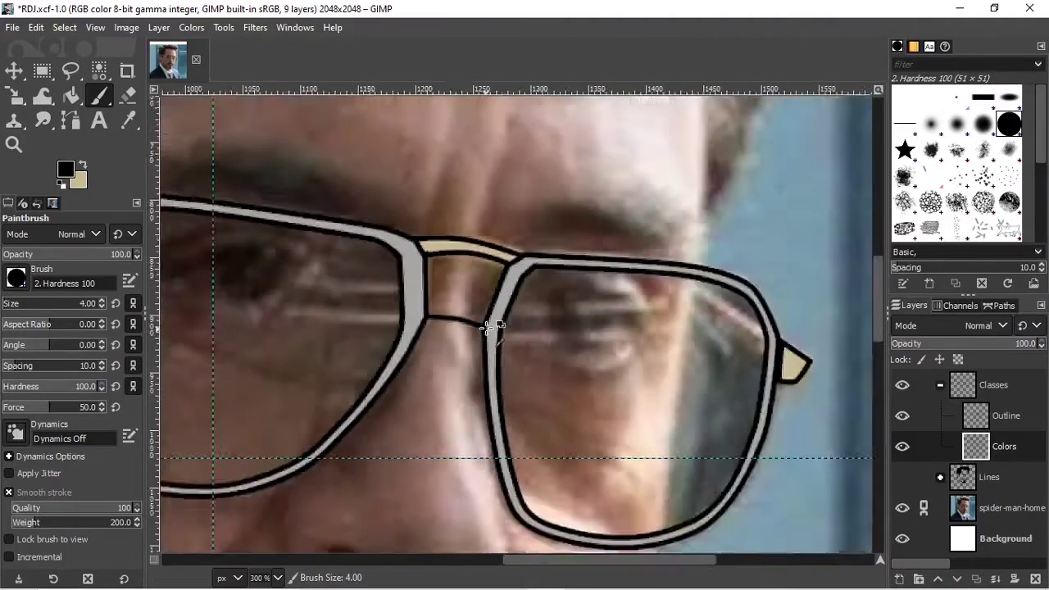
{"action": "scroll", "coordinate": [479, 324], "scroll_direction": "down", "scroll_amount": 3}
- Add a new layer to hold the lens fill
{"action": "key", "text": "shift+ctrl+n"}
{"action": "key", "text": "Return"}
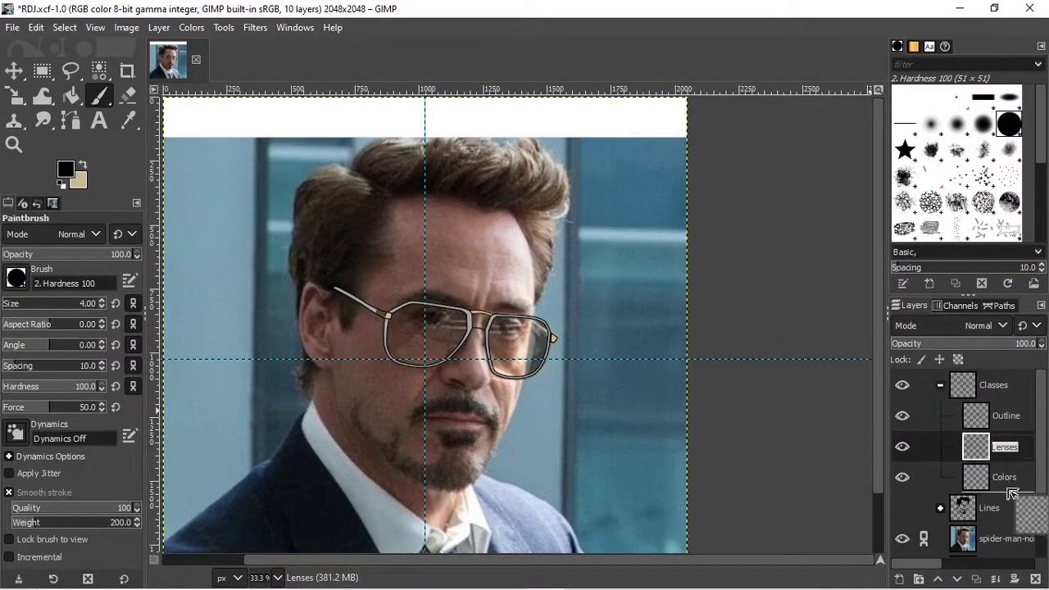
{"action": "scroll", "coordinate": [525, 347], "scroll_direction": "up", "scroll_amount": 3}
{"action": "scroll", "coordinate": [524, 346], "scroll_direction": "up", "scroll_amount": 3}
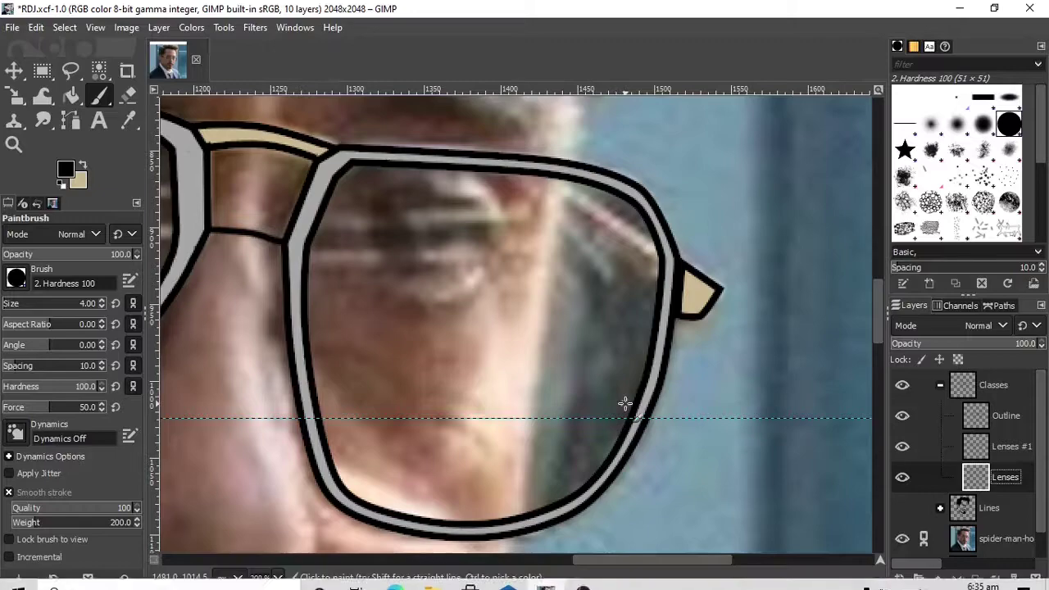
- Trace a closed path around the inner edge of the first lens frame
{"action": "key", "text": "b"}
{"action": "left_click_drag", "start_coordinate": [341, 160], "coordinate": [318, 192]}
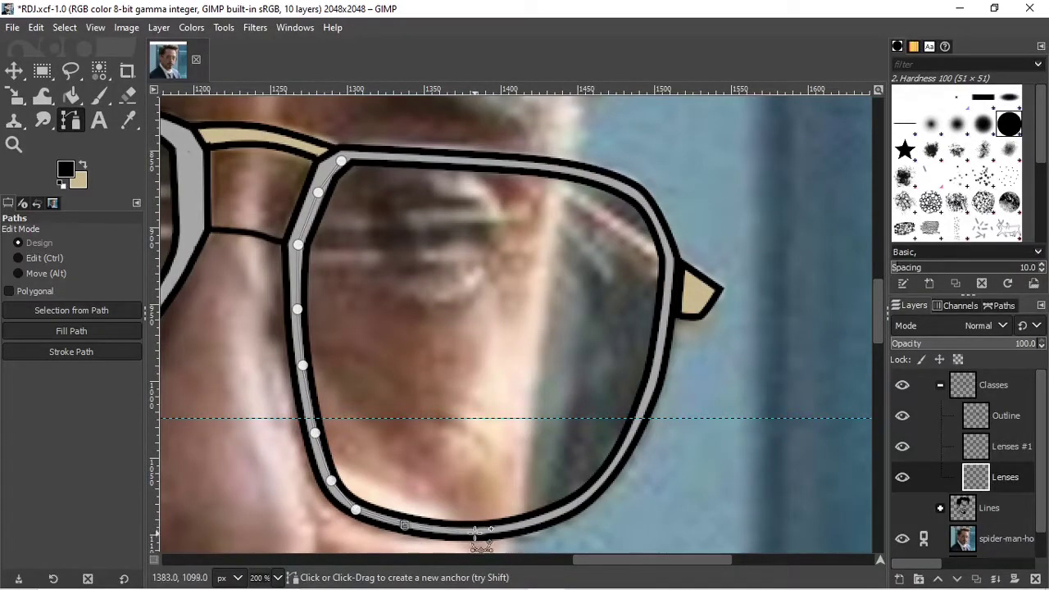
{"action": "left_click", "coordinate": [623, 458]}
{"action": "left_click", "coordinate": [666, 327]}
{"action": "left_click", "coordinate": [656, 215]}
{"action": "left_click", "coordinate": [500, 166]}
{"action": "left_click", "coordinate": [341, 160]}
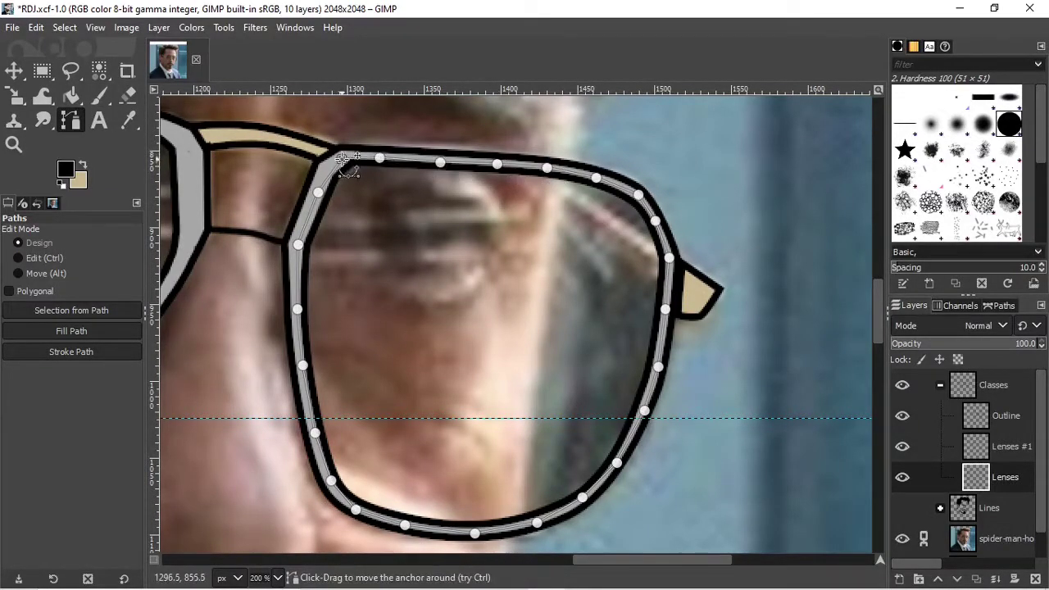
{"action": "scroll", "coordinate": [713, 217], "scroll_direction": "left", "scroll_amount": 5}
- Trace a closed path around the second lens, ending near the bridge
{"action": "left_click", "coordinate": [675, 156]}
{"action": "left_click", "coordinate": [666, 266]}
{"action": "left_click", "coordinate": [597, 366]}
{"action": "left_click", "coordinate": [560, 401]}
{"action": "left_click", "coordinate": [473, 450]}
{"action": "left_click", "coordinate": [427, 463]}
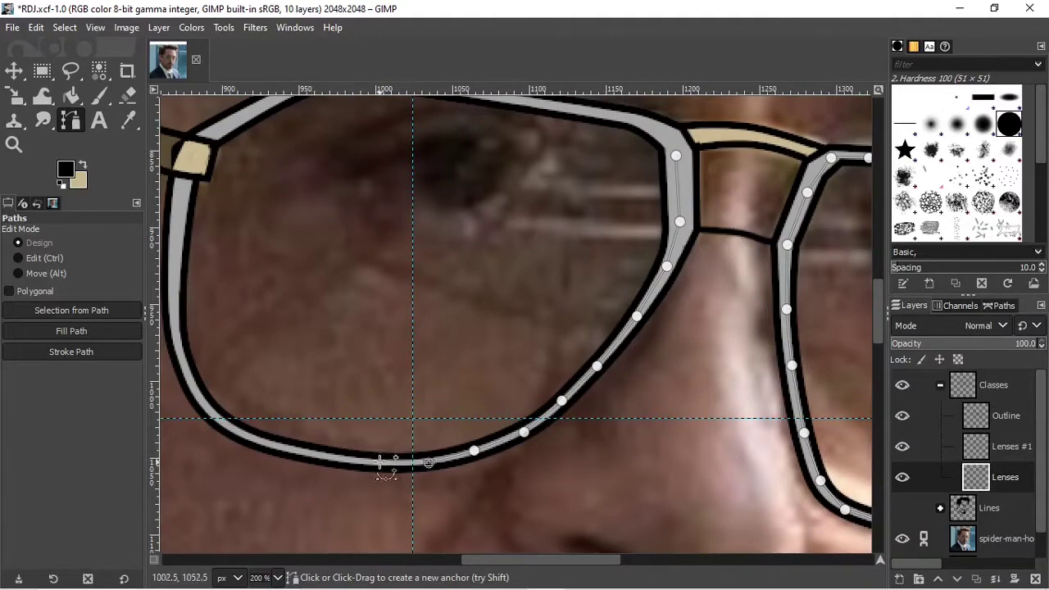
{"action": "left_click", "coordinate": [207, 406]}
{"action": "left_click", "coordinate": [176, 210]}
{"action": "scroll", "coordinate": [215, 245], "scroll_direction": "up", "scroll_amount": 5}
{"action": "left_click", "coordinate": [271, 259]}
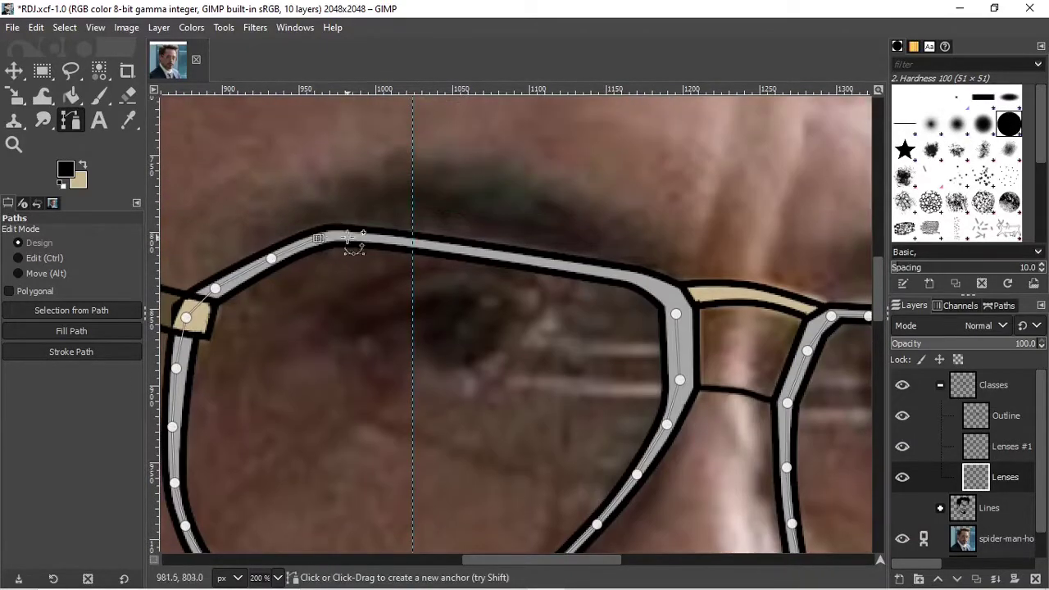
{"action": "left_click", "coordinate": [400, 240]}
{"action": "left_click", "coordinate": [548, 261]}
{"action": "left_click", "coordinate": [655, 285]}
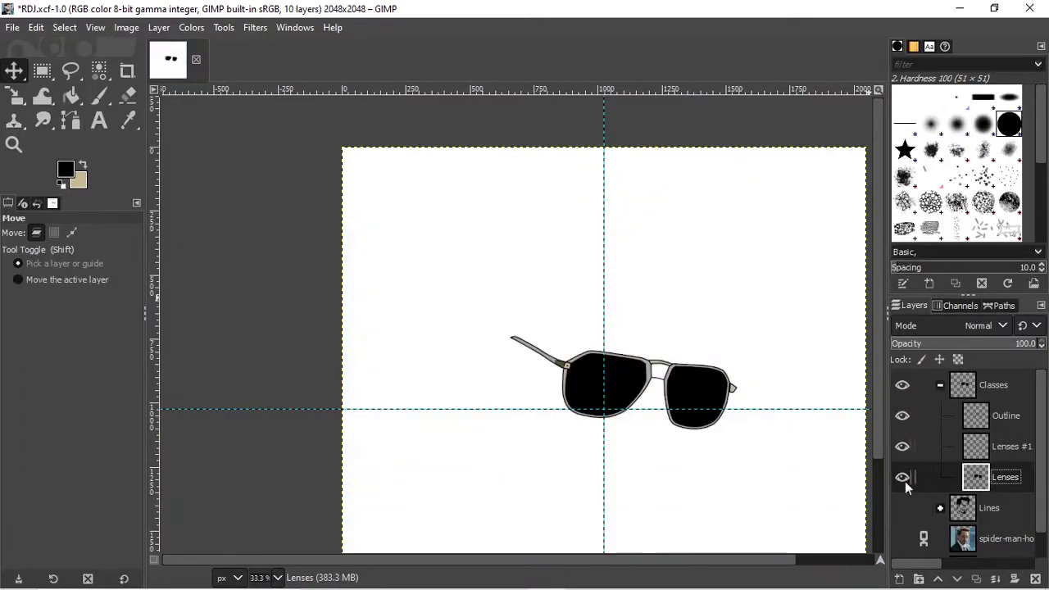
- Toggle the face line drawing on and off to check the lenses close up
{"action": "left_click", "coordinate": [902, 508]}
{"action": "scroll", "coordinate": [880, 355], "scroll_direction": "down", "scroll_amount": 2}
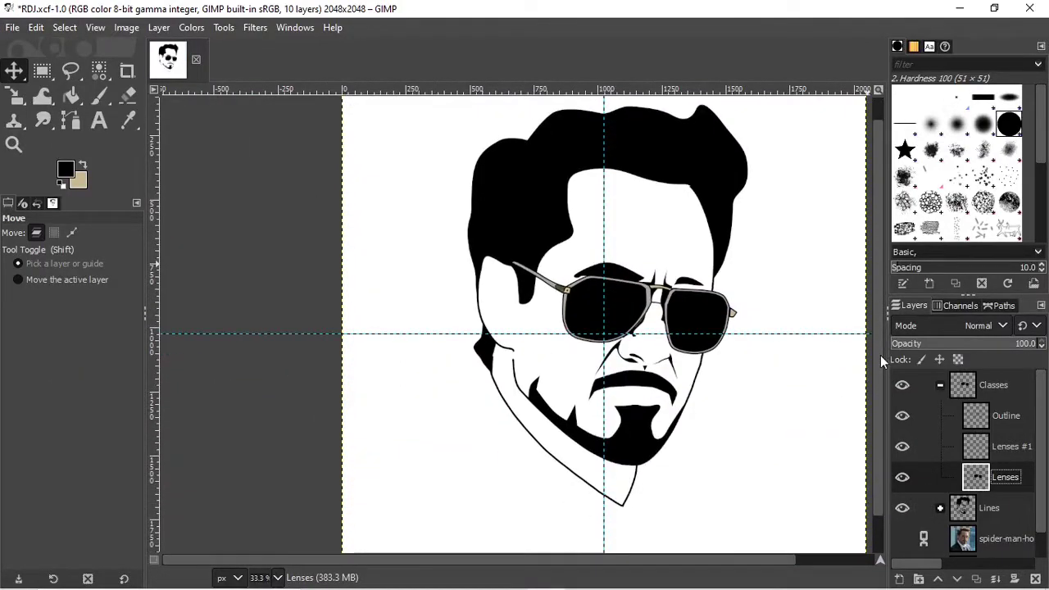
{"action": "key", "text": "plus"}
{"action": "left_click", "coordinate": [902, 507]}
- Hide the black lens fill, add the Lenses_Hi layer and choose a light gray
{"action": "left_click", "coordinate": [902, 477]}
{"action": "right_click", "coordinate": [1007, 476]}
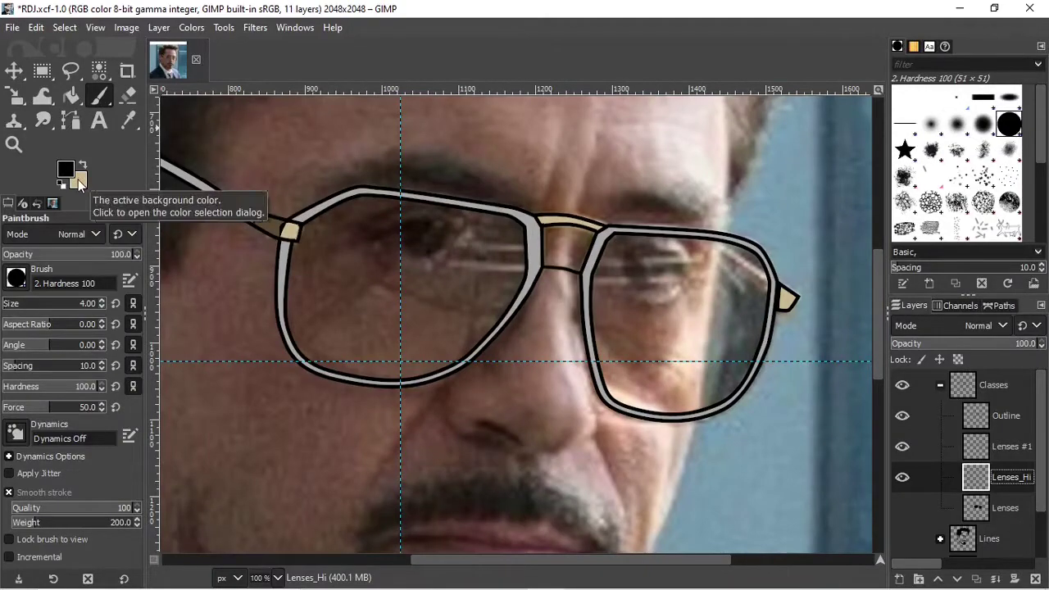
{"action": "left_click", "coordinate": [80, 183]}
{"action": "left_click", "coordinate": [204, 314]}
{"action": "key", "text": "plus"}
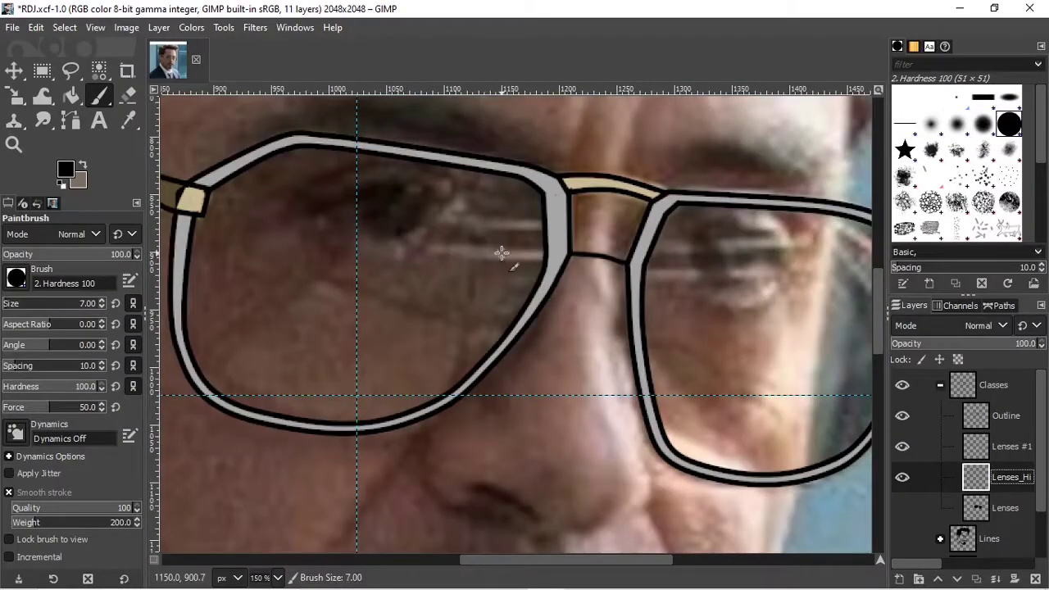
- Paint a straight light gray streak across the lens, then show the lens fill and line drawing again
{"action": "key", "text": "x"}
{"action": "left_click_drag", "start_coordinate": [544, 253], "coordinate": [432, 252]}
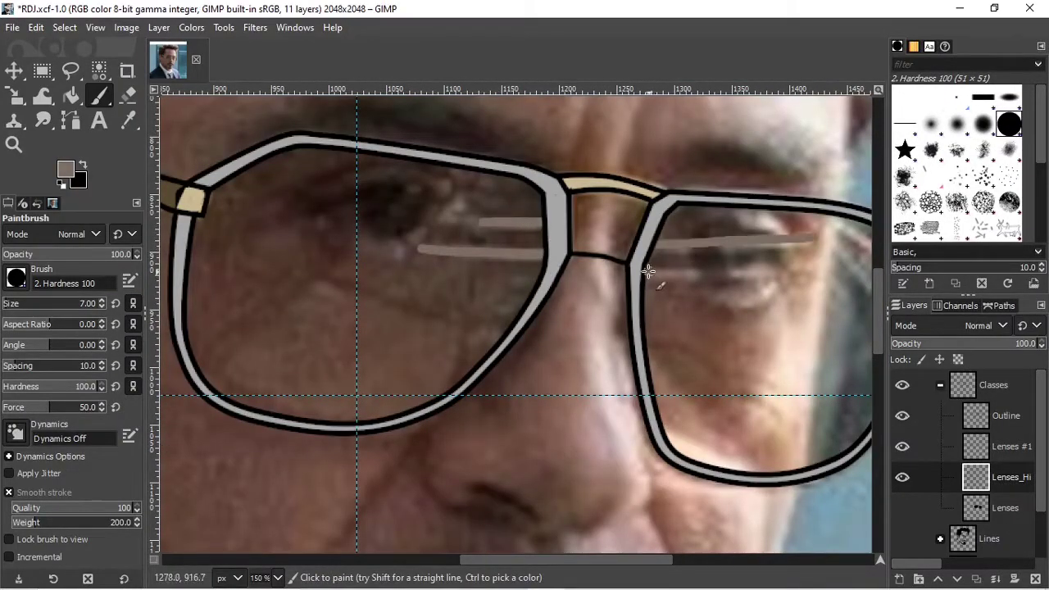
{"action": "key", "text": "minus"}
{"action": "key", "text": "minus"}
{"action": "key", "text": "minus"}
{"action": "left_click", "coordinate": [902, 507]}
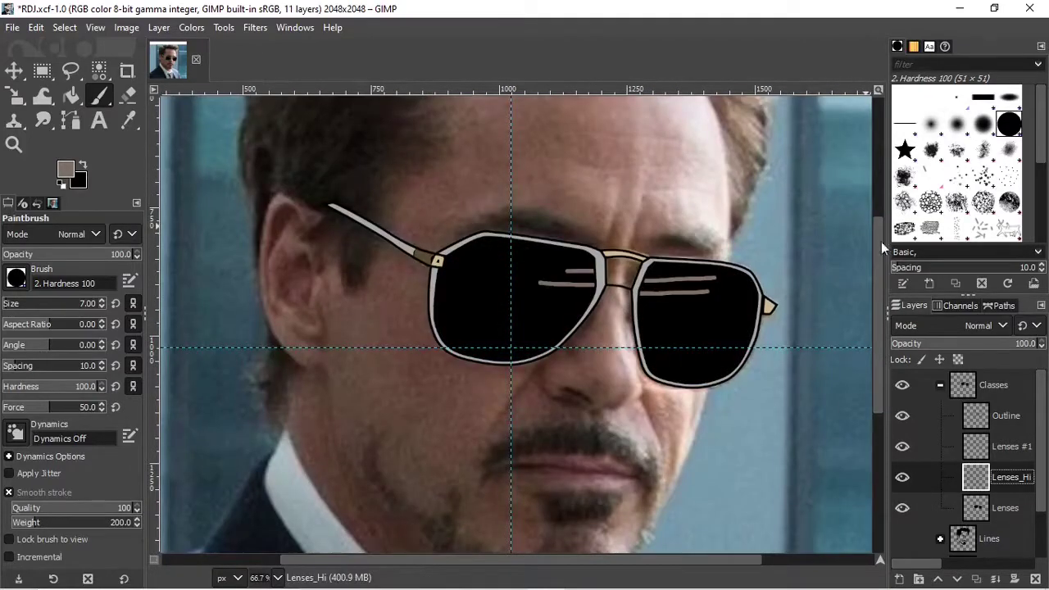
{"action": "key", "text": "plus"}
{"action": "left_click", "coordinate": [902, 539]}
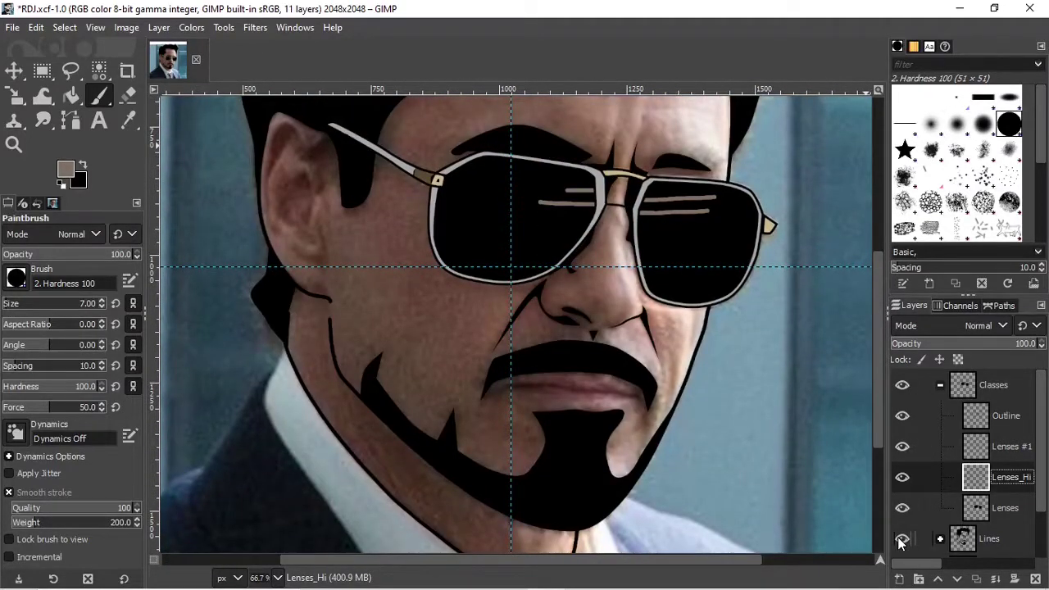
{"action": "scroll", "coordinate": [727, 453], "scroll_direction": "down", "scroll_amount": 2}
- Replace the old line between the lips with a newly painted one on FaceDetails
{"action": "left_click", "coordinate": [940, 538]}
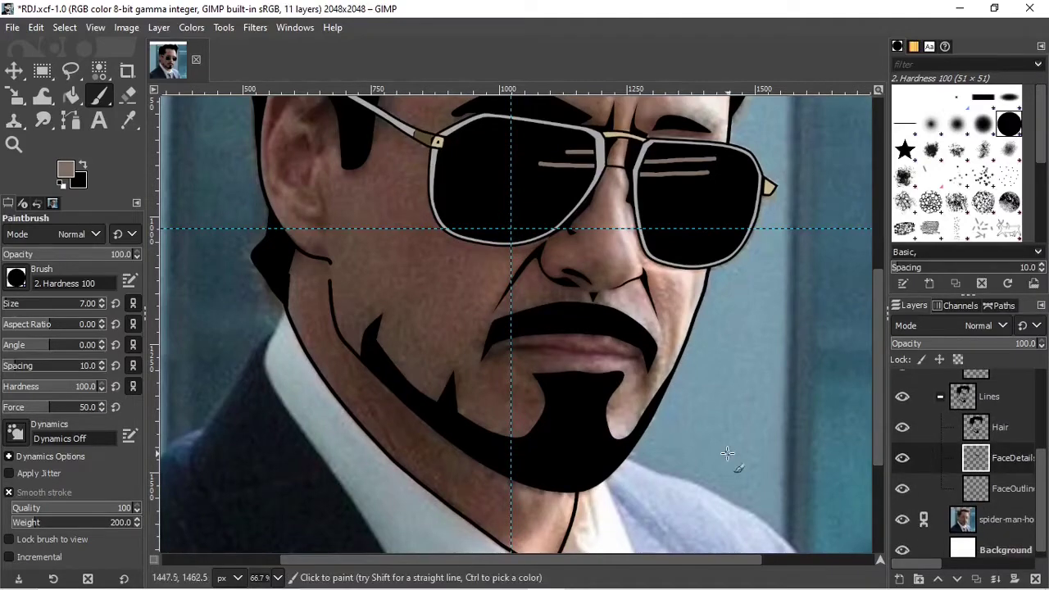
{"action": "key", "text": "plus"}
{"action": "key", "text": "plus"}
{"action": "key", "text": "plus"}
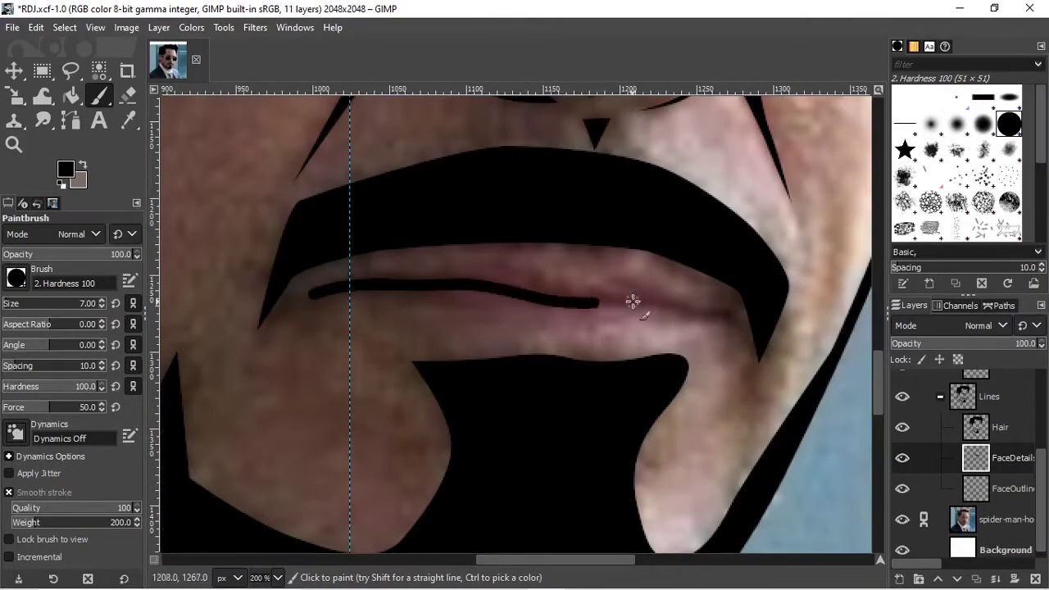
{"action": "key", "text": "ctrl+z"}
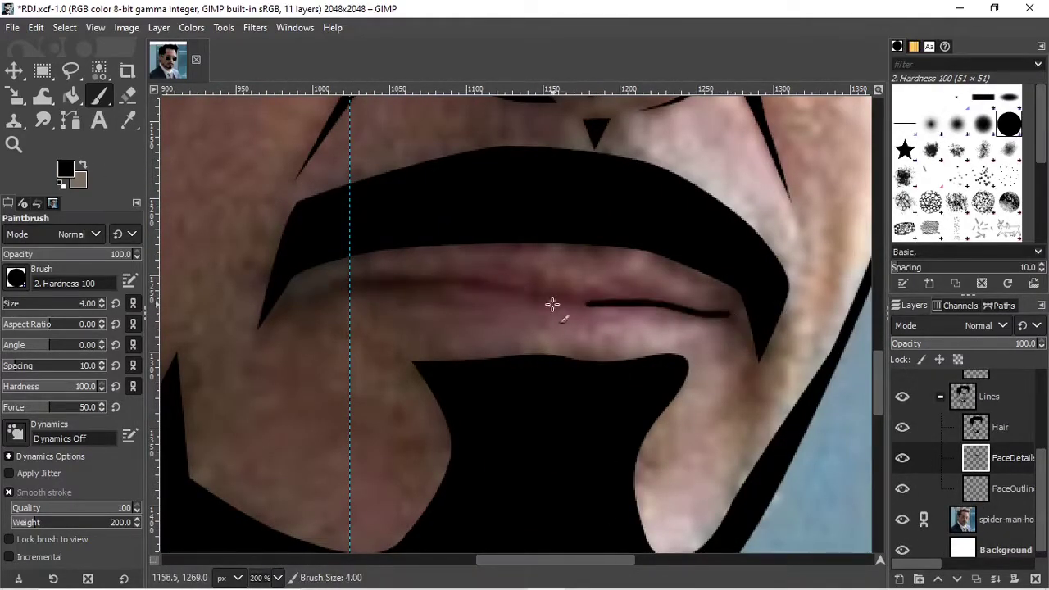
{"action": "left_click_drag", "start_coordinate": [552, 305], "coordinate": [364, 285]}
{"action": "key", "text": "minus"}
{"action": "key", "text": "minus"}
{"action": "key", "text": "minus"}
{"action": "key", "text": "minus"}
{"action": "key", "text": "minus"}
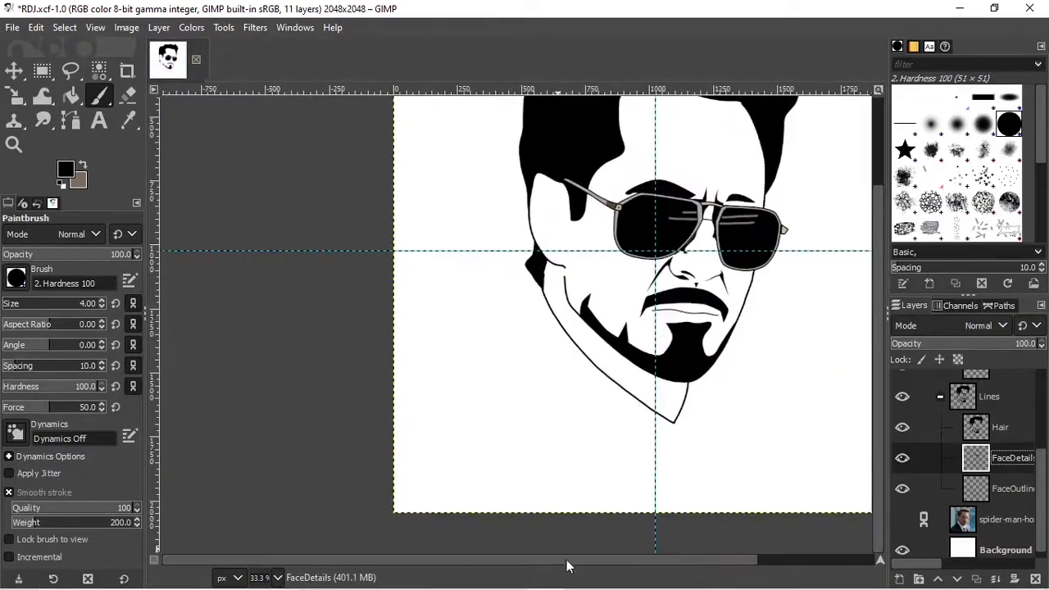
- Show the reference photo and trace two small detail shapes inside the ear
{"action": "left_click", "coordinate": [902, 519]}
{"action": "key", "text": "plus"}
{"action": "key", "text": "plus"}
{"action": "key", "text": "plus"}
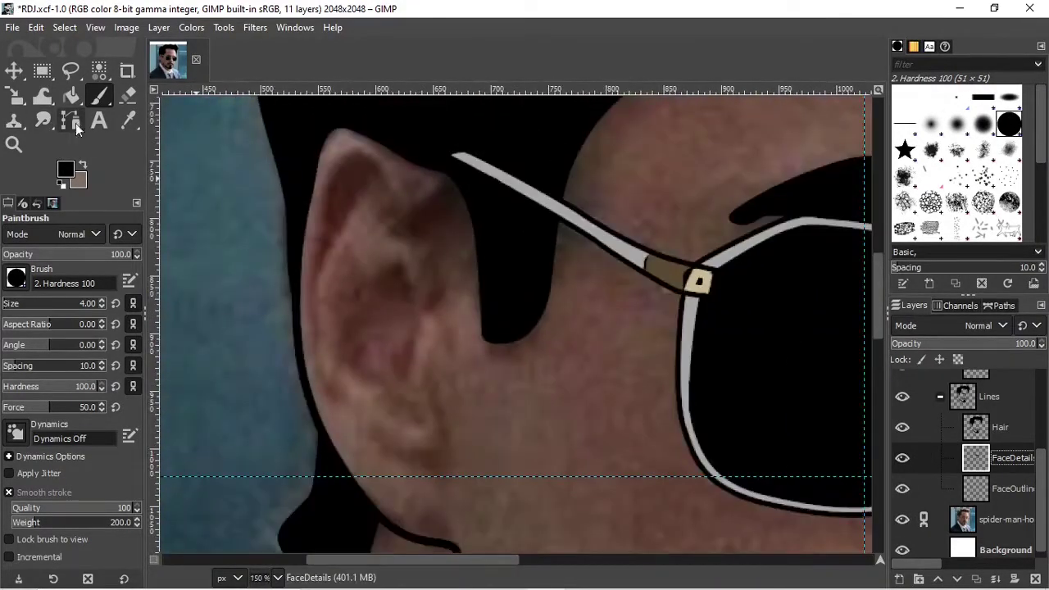
{"action": "key", "text": "b"}
{"action": "left_click", "coordinate": [399, 259]}
{"action": "left_click", "coordinate": [415, 312]}
{"action": "left_click", "coordinate": [368, 281]}
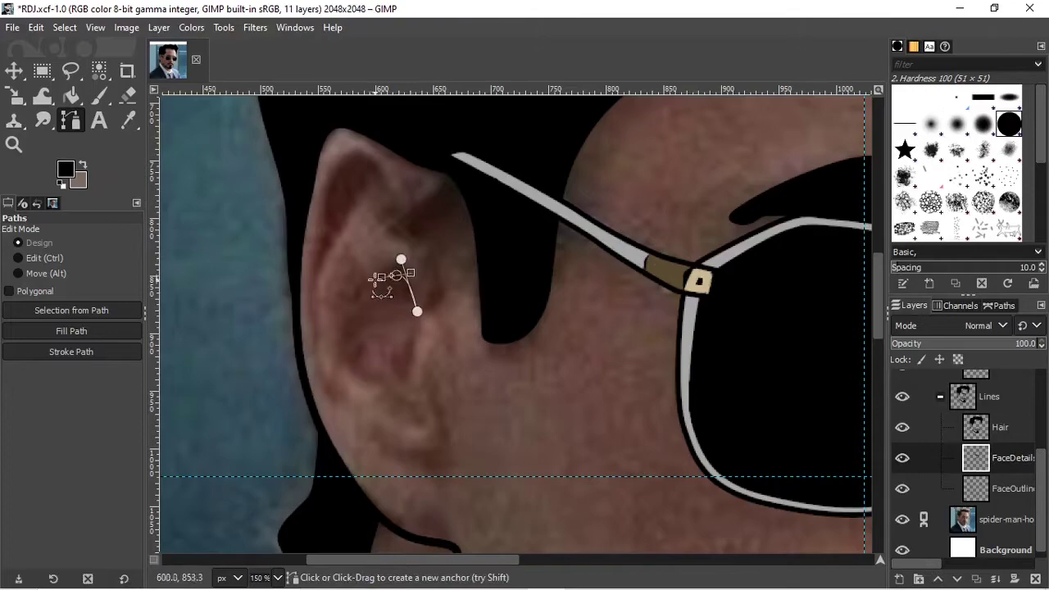
{"action": "key", "text": "plus"}
{"action": "key", "text": "plus"}
{"action": "key", "text": "plus"}
{"action": "key", "text": "minus"}
{"action": "key", "text": "minus"}
{"action": "scroll", "coordinate": [366, 284], "scroll_direction": "down", "scroll_amount": 1}
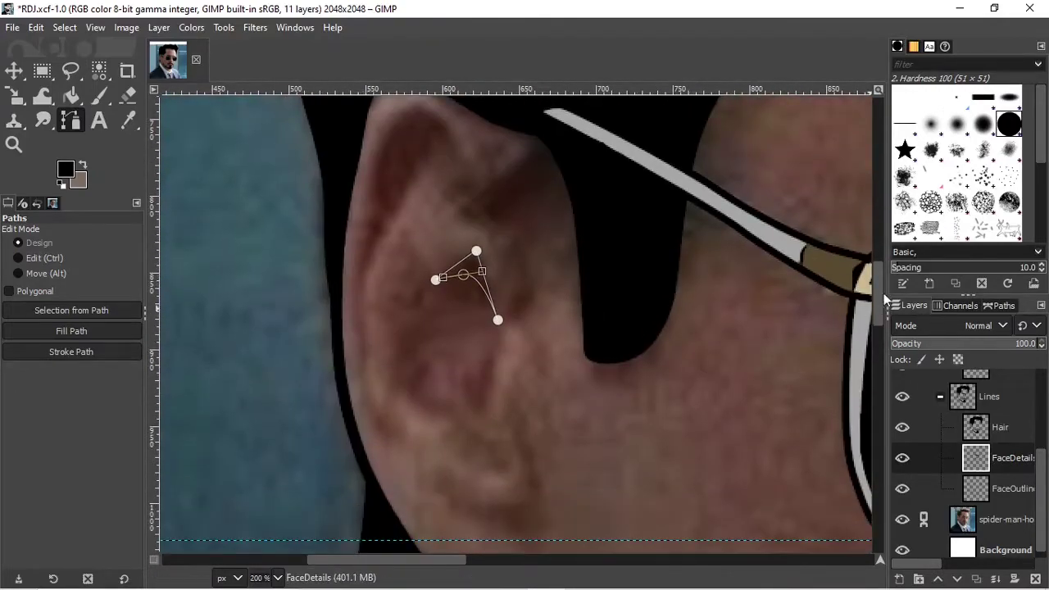
{"action": "scroll", "coordinate": [499, 347], "scroll_direction": "down", "scroll_amount": 1}
{"action": "left_click", "coordinate": [493, 341], "text": "shift"}
{"action": "left_click", "coordinate": [481, 397]}
- Fill the ear shapes with solid black and clear the selection
{"action": "key", "text": "shift+v"}
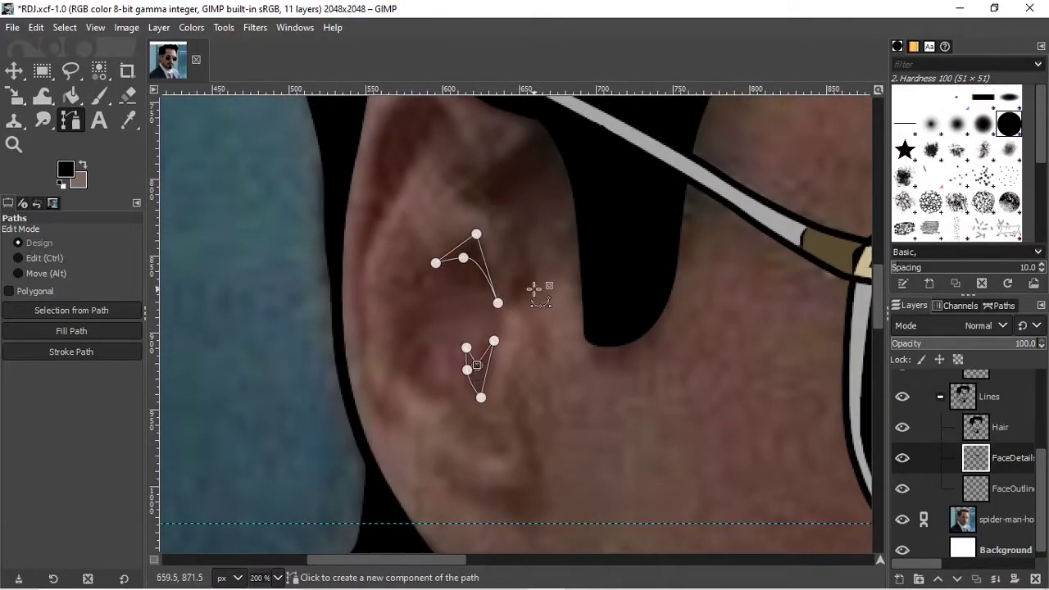
{"action": "right_click", "coordinate": [534, 288]}
{"action": "left_click", "coordinate": [632, 369]}
{"action": "left_click", "coordinate": [65, 27]}
{"action": "left_click", "coordinate": [82, 63]}
{"action": "key", "text": "m"}
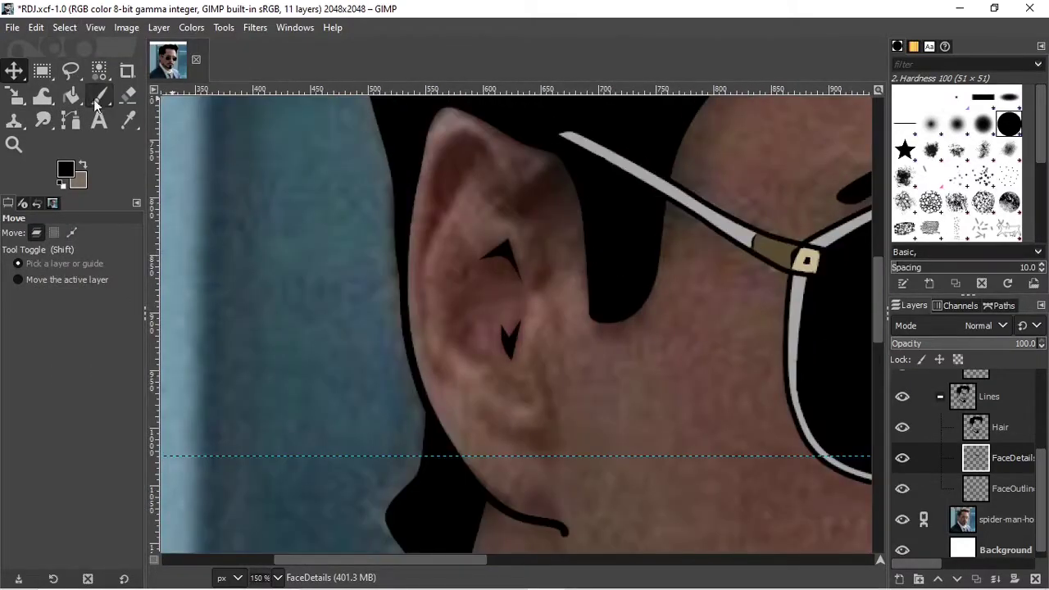
- Brush a contour line along the top of the ear and save RDJ.xcf
{"action": "left_click", "coordinate": [96, 100]}
{"action": "left_click_drag", "start_coordinate": [502, 170], "coordinate": [459, 134]}
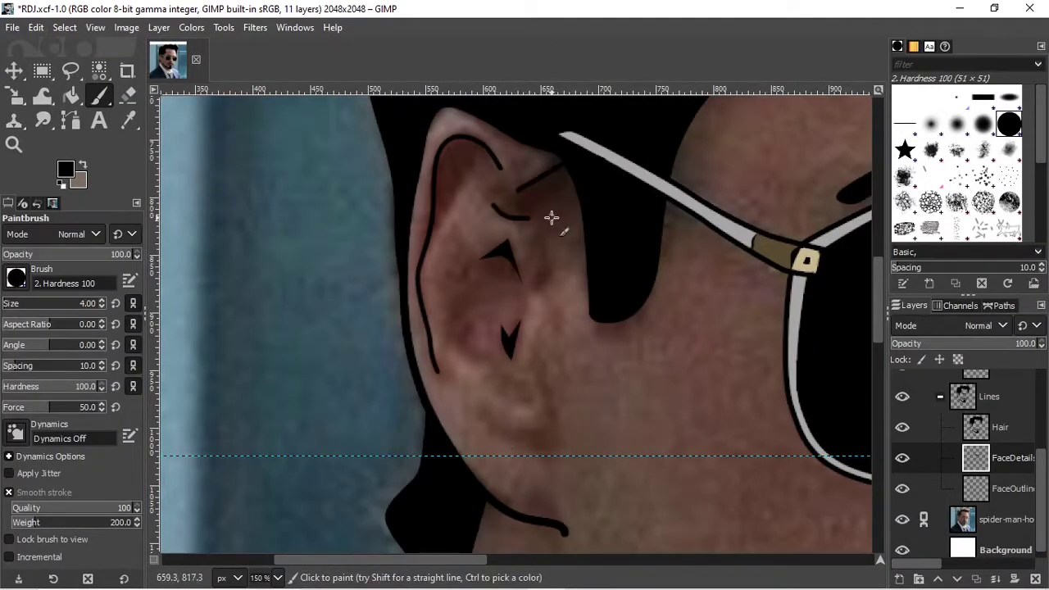
{"action": "key", "text": "minus"}
{"action": "key", "text": "minus"}
{"action": "key", "text": "minus"}
{"action": "key", "text": "ctrl+s"}
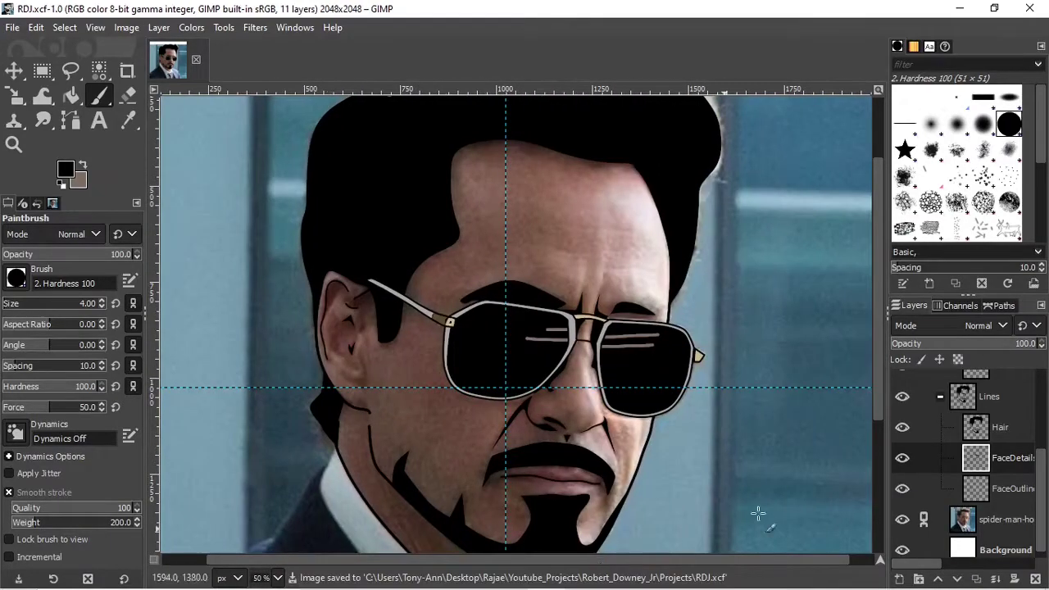
- Create a new layer group named Shading
{"action": "scroll", "coordinate": [758, 513], "scroll_direction": "up", "scroll_amount": 1}
{"action": "key", "text": "ctrl+shift+n"}
{"action": "type", "text": "Shading"}
{"action": "key", "text": "Return"}
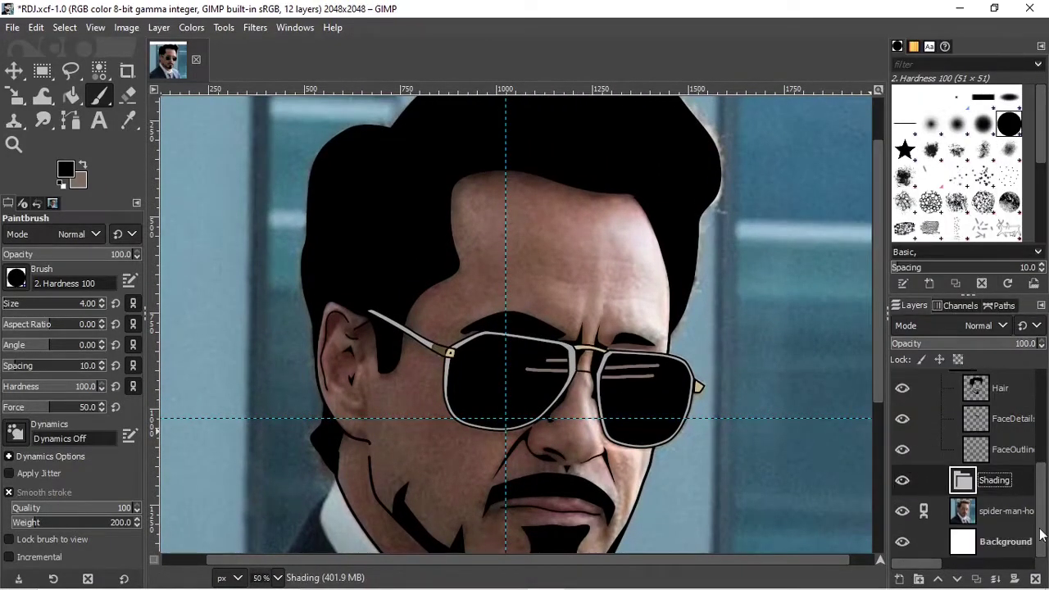
- Add an empty layer named Medium inside Shading and save
{"action": "right_click", "coordinate": [1010, 492]}
{"action": "left_click", "coordinate": [885, 110]}
{"action": "type", "text": "Medium"}
{"action": "key", "text": "Return"}
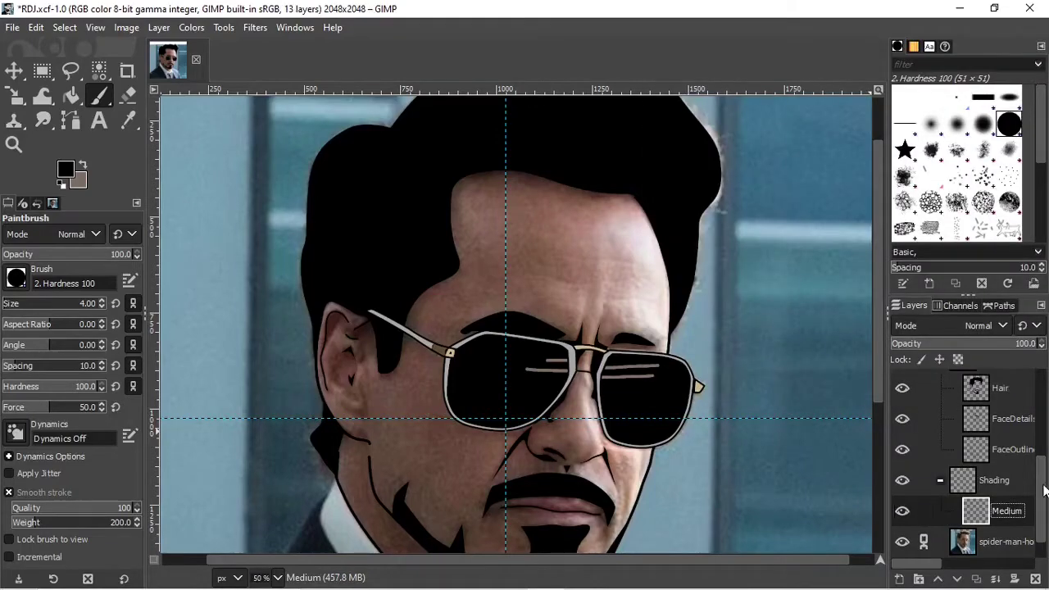
{"action": "scroll", "coordinate": [1045, 490], "scroll_direction": "down", "scroll_amount": 1}
{"action": "key", "text": "ctrl+s"}
- Try Posterize on a duplicate of the photo, then discard it and restore the original
{"action": "right_click", "coordinate": [1003, 510]}
{"action": "left_click", "coordinate": [893, 168]}
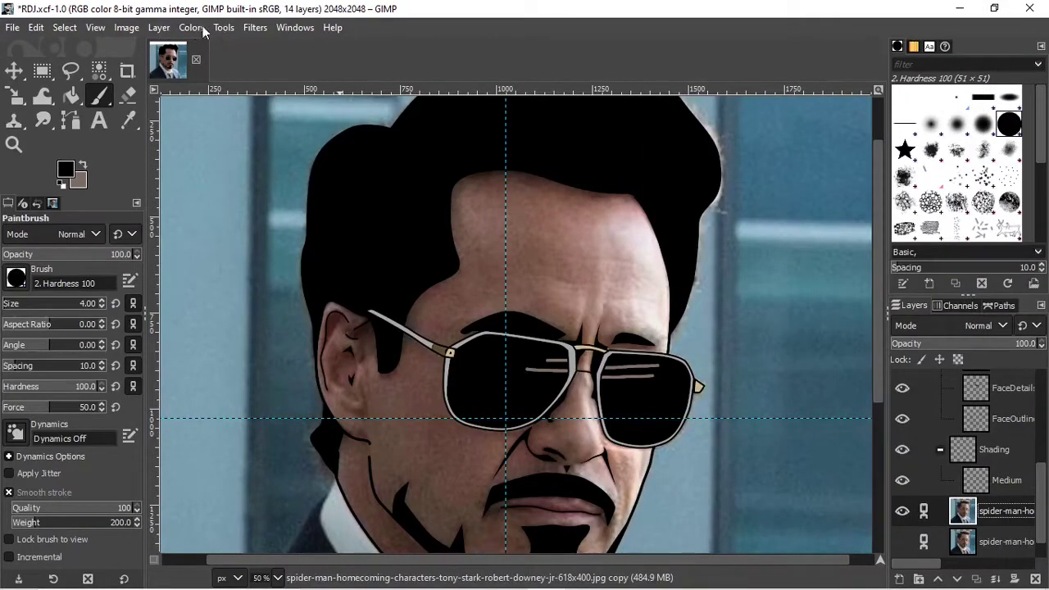
{"action": "left_click", "coordinate": [222, 27]}
{"action": "left_click", "coordinate": [229, 457]}
{"action": "left_click", "coordinate": [331, 290]}
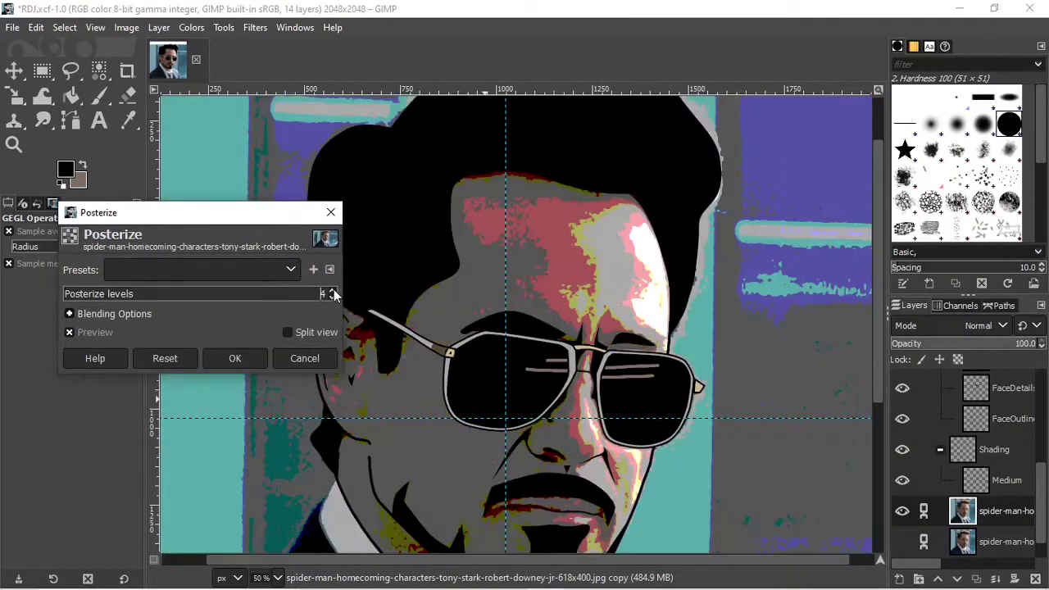
{"action": "left_click", "coordinate": [333, 289]}
{"action": "left_click", "coordinate": [300, 359]}
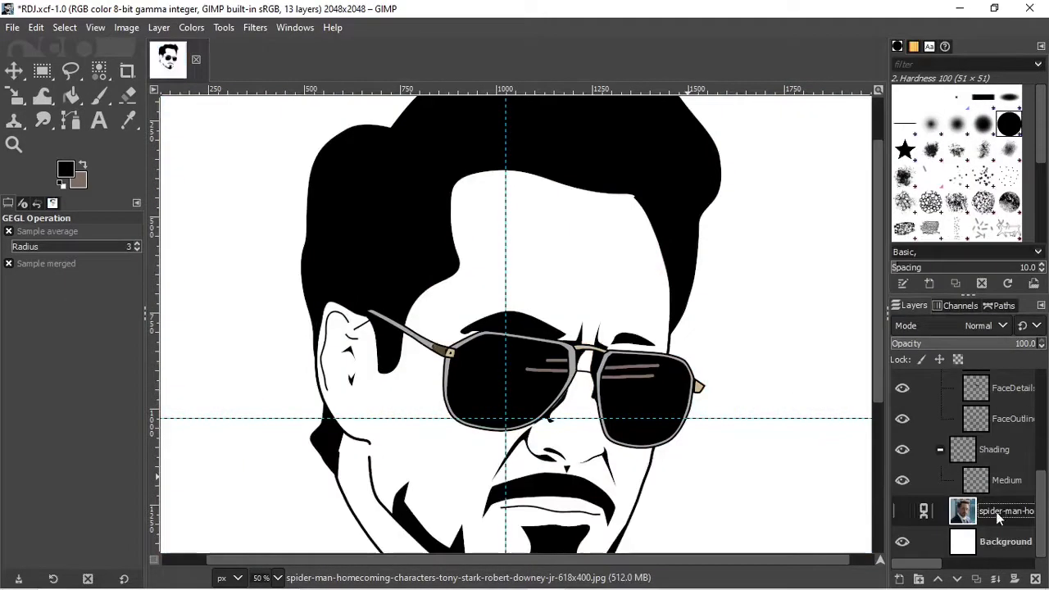
{"action": "key", "text": "ctrl+z"}
- Make FaceDetails the active layer for painting
{"action": "left_click", "coordinate": [99, 96]}
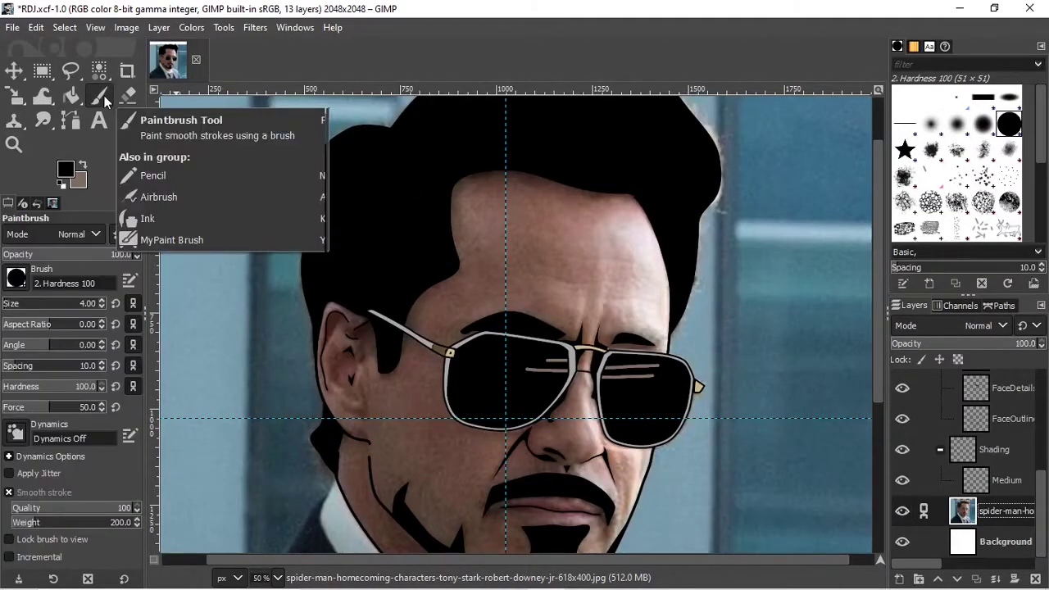
{"action": "left_click", "coordinate": [98, 70]}
{"action": "left_click", "coordinate": [316, 243]}
{"action": "scroll", "coordinate": [316, 243], "scroll_direction": "down", "scroll_amount": 2}
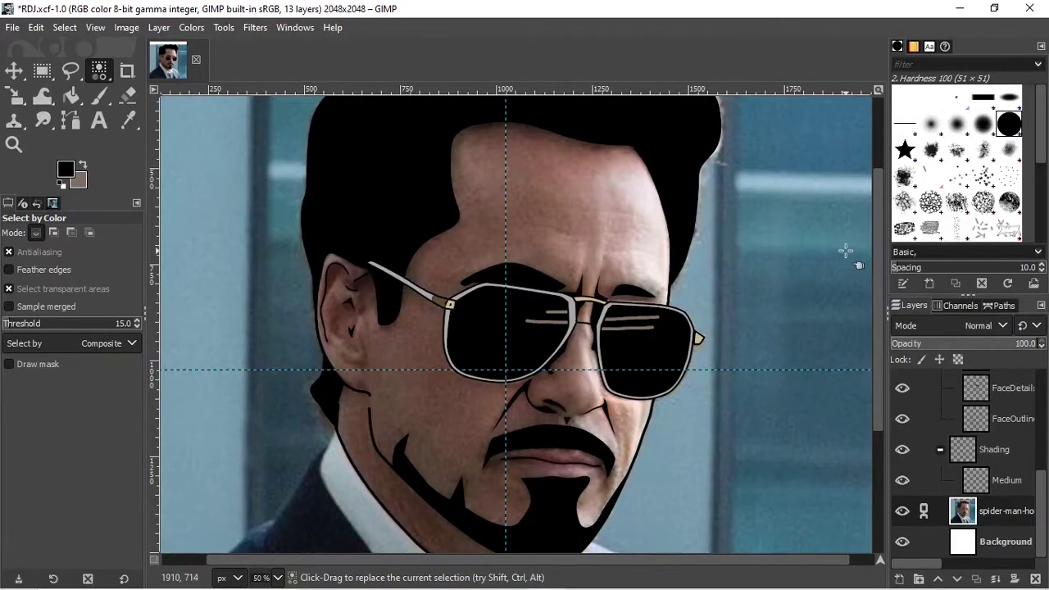
{"action": "left_click", "coordinate": [1008, 388]}
{"action": "scroll", "coordinate": [553, 497], "scroll_direction": "up", "scroll_amount": 3}
- Paint dark lines along the mustache edge and lower lip, then save
{"action": "left_click", "coordinate": [99, 97]}
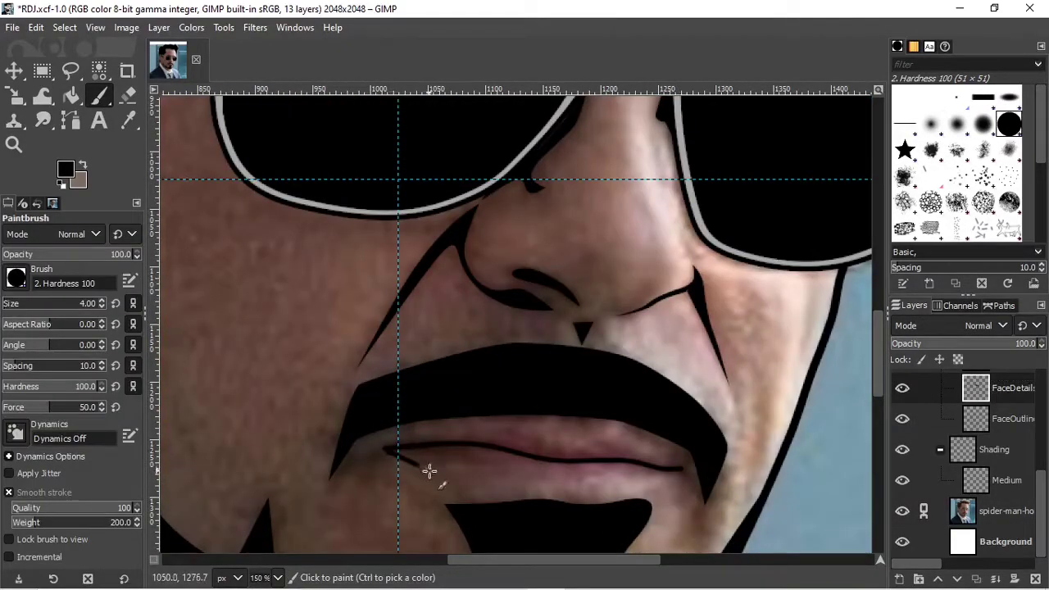
{"action": "scroll", "coordinate": [393, 445], "scroll_direction": "up", "scroll_amount": 2}
{"action": "left_click_drag", "start_coordinate": [394, 445], "coordinate": [765, 398]}
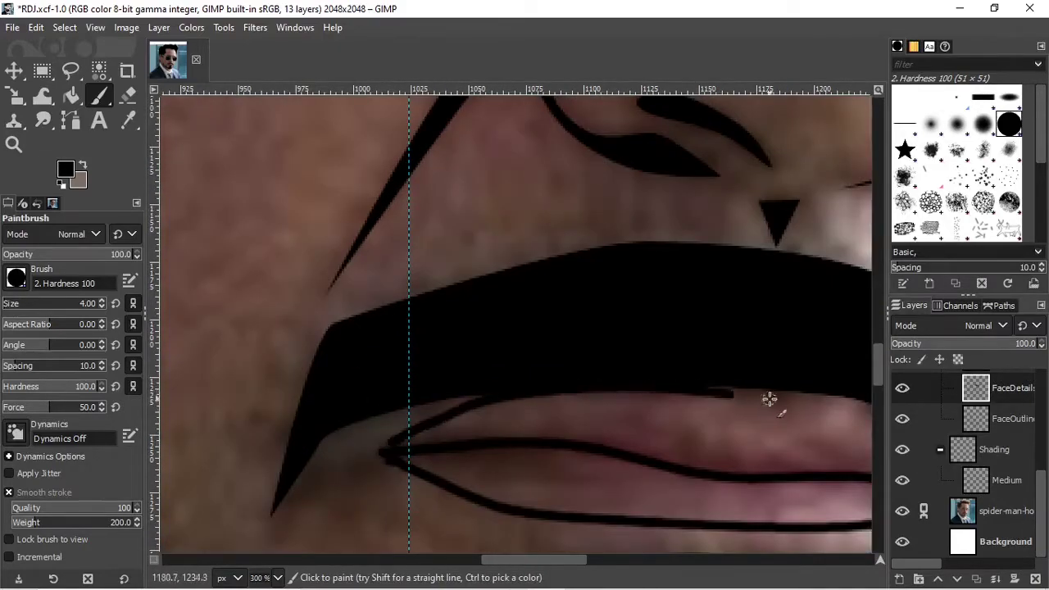
{"action": "scroll", "coordinate": [679, 427], "scroll_direction": "right", "scroll_amount": 3}
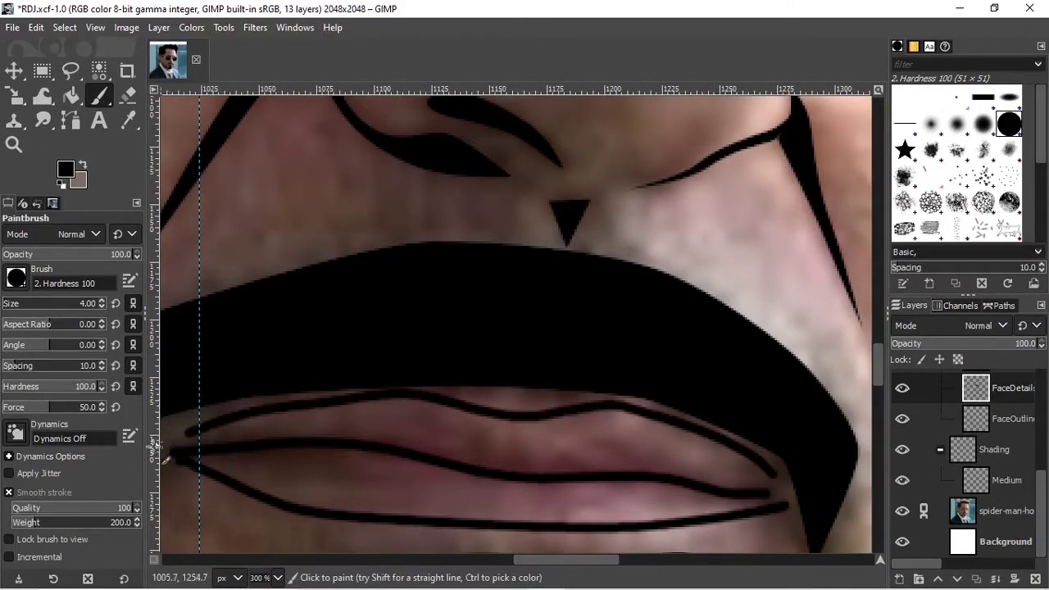
{"action": "left_click_drag", "start_coordinate": [483, 412], "coordinate": [172, 447]}
{"action": "scroll", "coordinate": [468, 382], "scroll_direction": "down", "scroll_amount": 4}
{"action": "scroll", "coordinate": [709, 421], "scroll_direction": "down", "scroll_amount": 1}
{"action": "key", "text": "ctrl+s"}
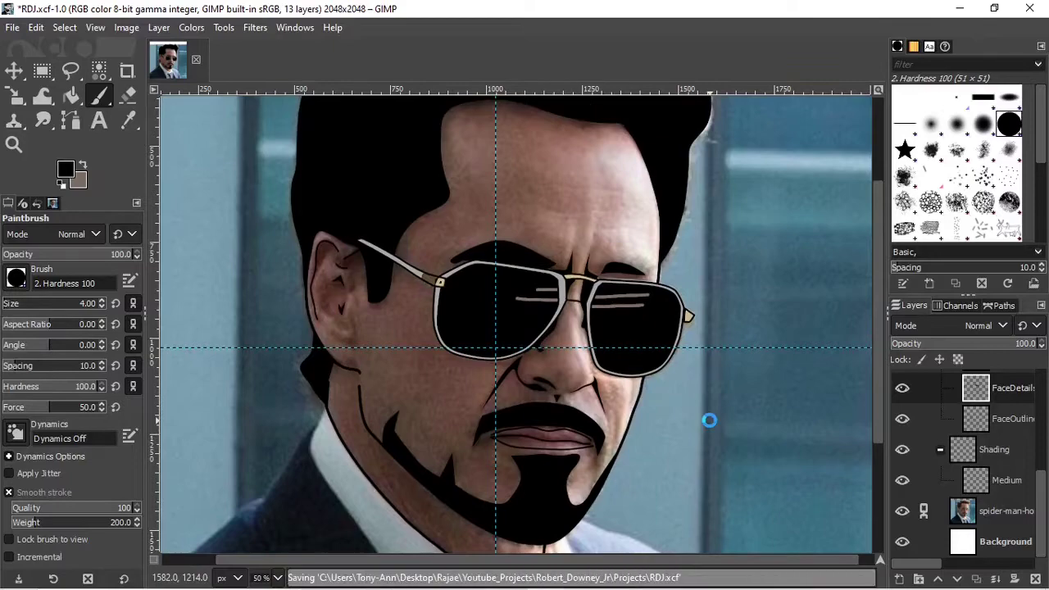
- On Medium, sample the forehead skin tone and paint it flat over the face with smoothing weight 3
{"action": "left_click", "coordinate": [975, 481]}
{"action": "left_click", "coordinate": [65, 169]}
{"action": "left_click", "coordinate": [297, 245]}
{"action": "left_click", "coordinate": [500, 151]}
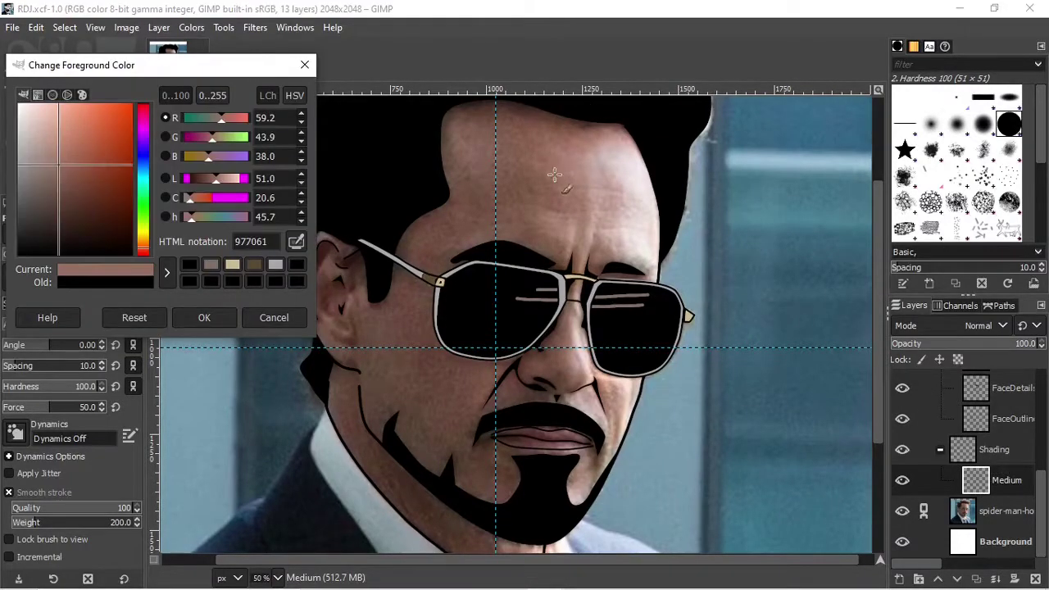
{"action": "key", "text": "Return"}
{"action": "left_click_drag", "start_coordinate": [93, 522], "coordinate": [11, 522]}
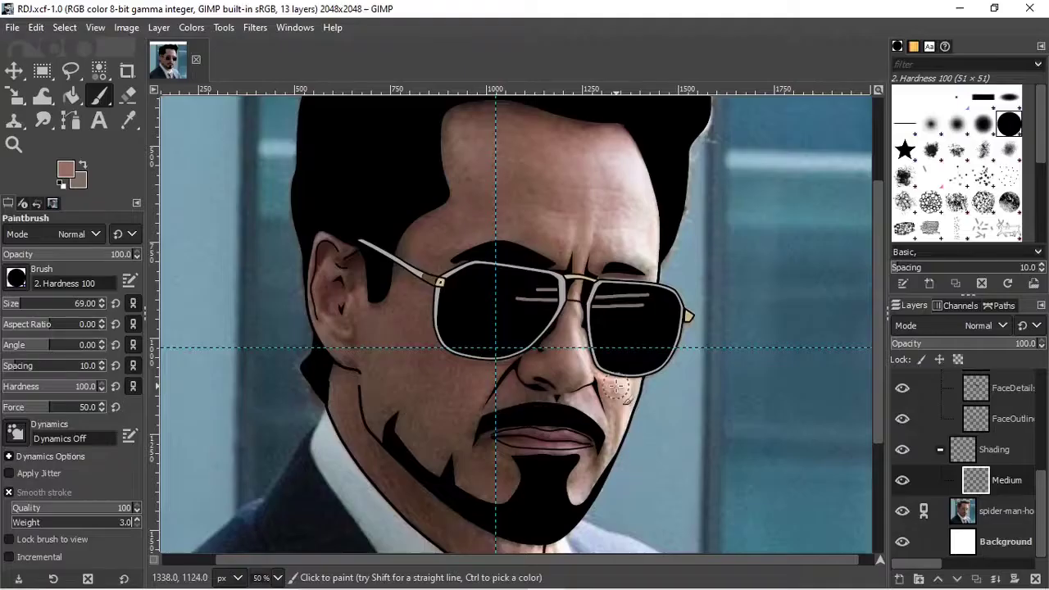
{"action": "mouse_move", "coordinate": [621, 137]}
{"action": "left_mouse_down"}
{"action": "mouse_move", "coordinate": [646, 190]}
{"action": "mouse_move", "coordinate": [590, 484]}
{"action": "mouse_move", "coordinate": [424, 320]}
{"action": "mouse_move", "coordinate": [533, 164]}
{"action": "mouse_move", "coordinate": [475, 352]}
{"action": "mouse_move", "coordinate": [352, 374]}
{"action": "mouse_move", "coordinate": [477, 465]}
{"action": "left_mouse_up"}
{"action": "scroll", "coordinate": [477, 465], "scroll_direction": "down", "scroll_amount": 1}
- Erase the stray skin paint spilling beyond the chin outline
{"action": "scroll", "coordinate": [477, 464], "scroll_direction": "up", "scroll_amount": 2}
{"action": "key", "text": "shift+e"}
{"action": "scroll", "coordinate": [756, 374], "scroll_direction": "up", "scroll_amount": 1}
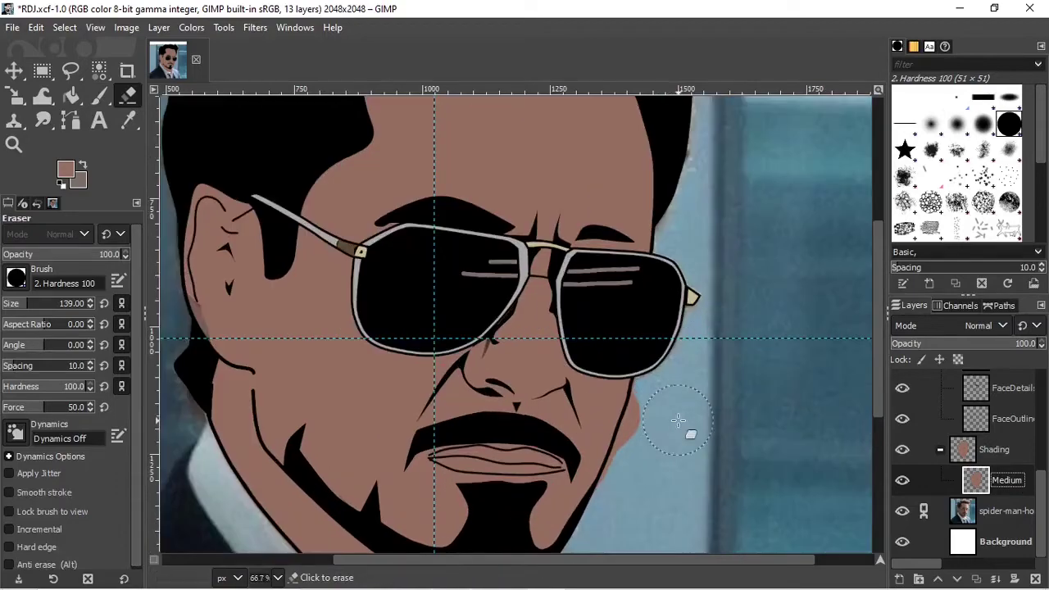
{"action": "scroll", "coordinate": [795, 440], "scroll_direction": "down", "scroll_amount": 4}
{"action": "mouse_move", "coordinate": [553, 348]}
{"action": "left_mouse_down"}
{"action": "mouse_move", "coordinate": [488, 471]}
{"action": "mouse_move", "coordinate": [518, 447]}
{"action": "left_mouse_up"}
{"action": "key", "text": "p"}
{"action": "key", "text": "shift+e"}
{"action": "scroll", "coordinate": [405, 300], "scroll_direction": "up", "scroll_amount": 4}
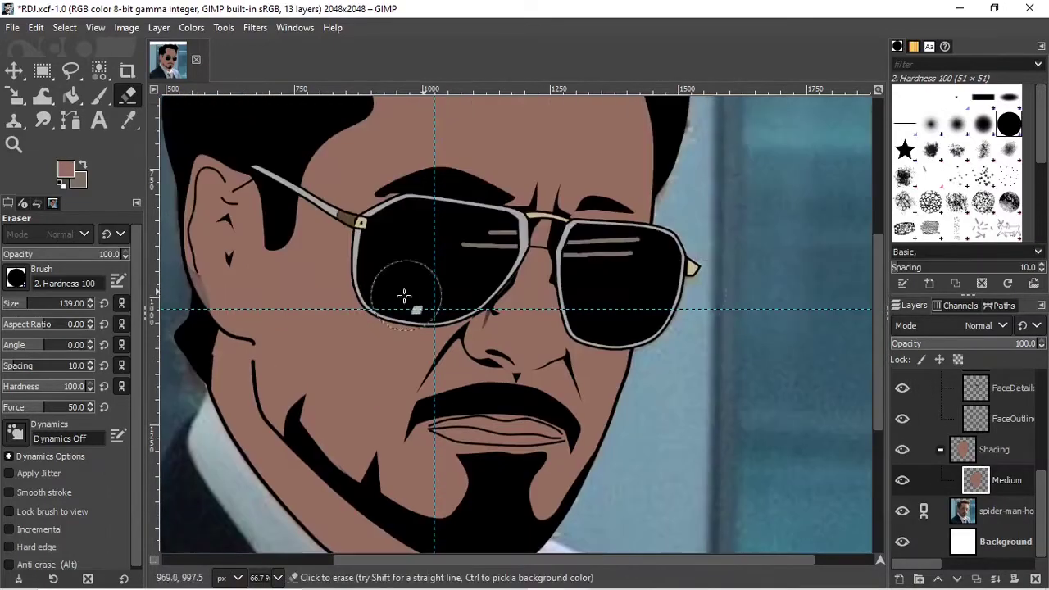
{"action": "key", "text": "p"}
- Return to the paintbrush and begin adding a new Dark layer above Medium
{"action": "scroll", "coordinate": [227, 274], "scroll_direction": "up", "scroll_amount": 3}
{"action": "key", "text": "m"}
{"action": "scroll", "coordinate": [820, 328], "scroll_direction": "down", "scroll_amount": 3}
{"action": "scroll", "coordinate": [392, 210], "scroll_direction": "up", "scroll_amount": 1}
{"action": "key", "text": "p"}
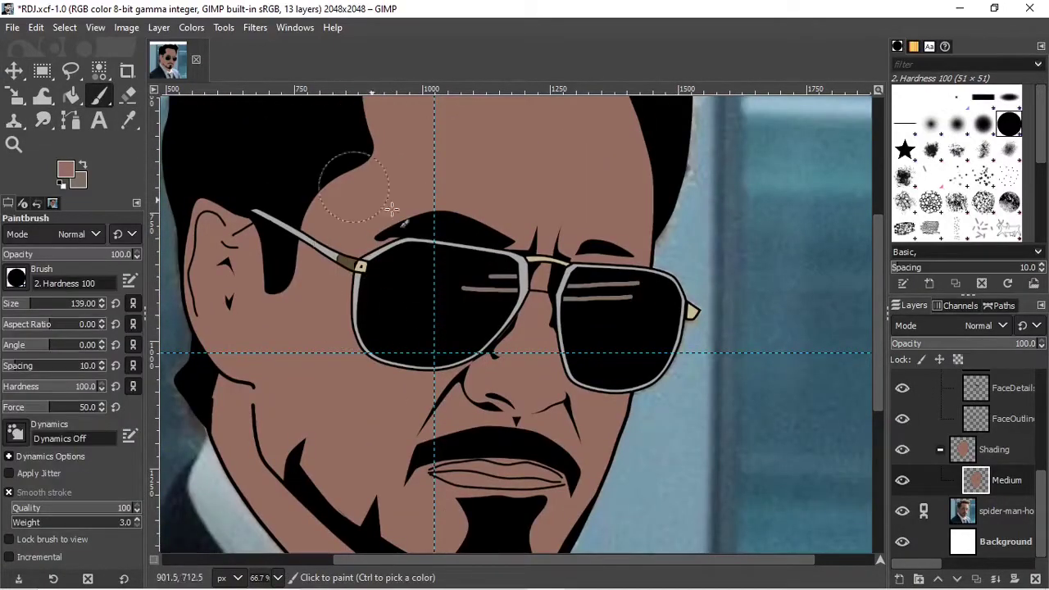
{"action": "scroll", "coordinate": [517, 327], "scroll_direction": "down", "scroll_amount": 2}
{"action": "key", "text": "shift+ctrl+n"}
- Create a new layer named 'Dark'
{"action": "type", "text": "Dark"}
{"action": "key", "text": "Return"}
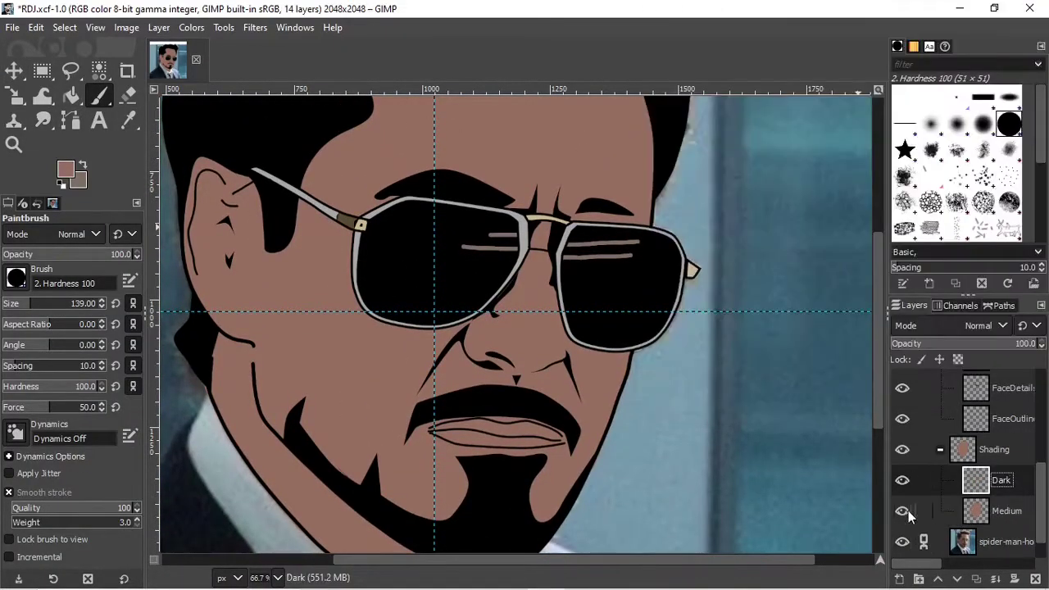
{"action": "left_click", "coordinate": [902, 510]}
{"action": "scroll", "coordinate": [542, 156], "scroll_direction": "up", "scroll_amount": 5}
- Hide the Medium layer and outline the forehead and nose-bridge shadow with the Paths tool
{"action": "key", "text": "b"}
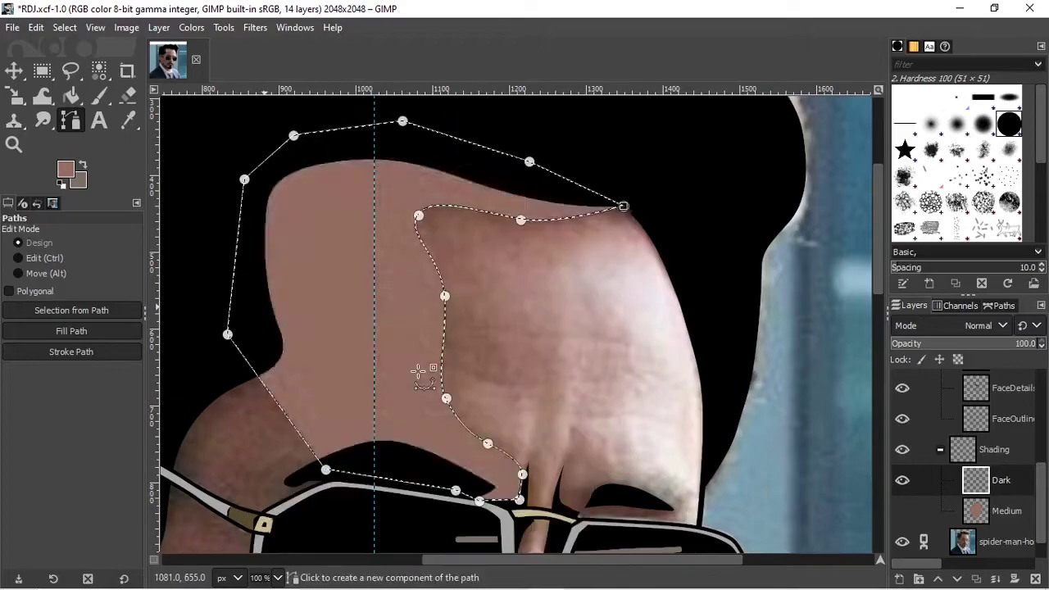
{"action": "left_click", "coordinate": [901, 510]}
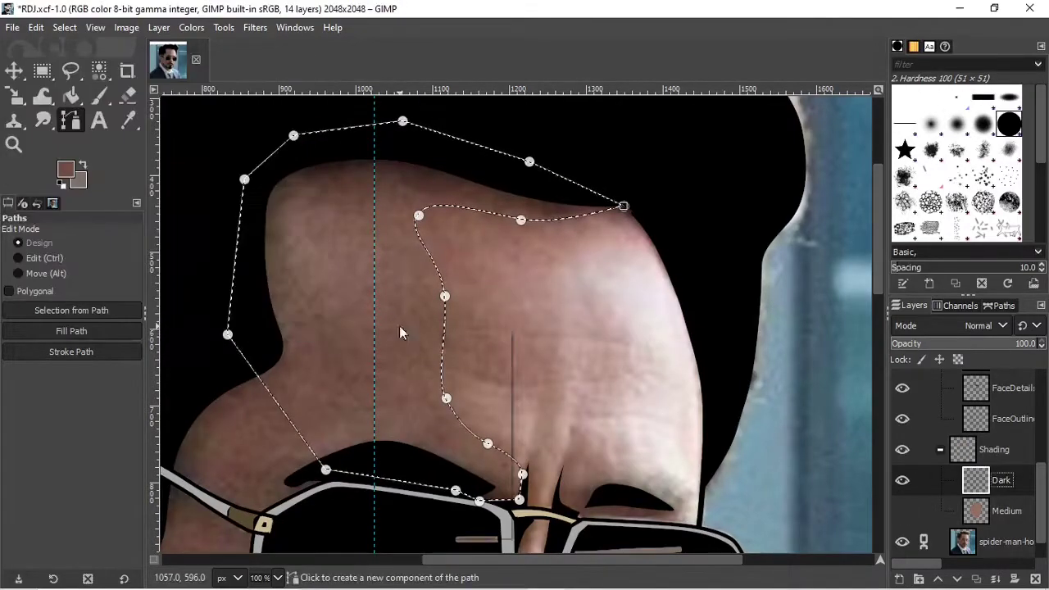
{"action": "left_click", "coordinate": [901, 510]}
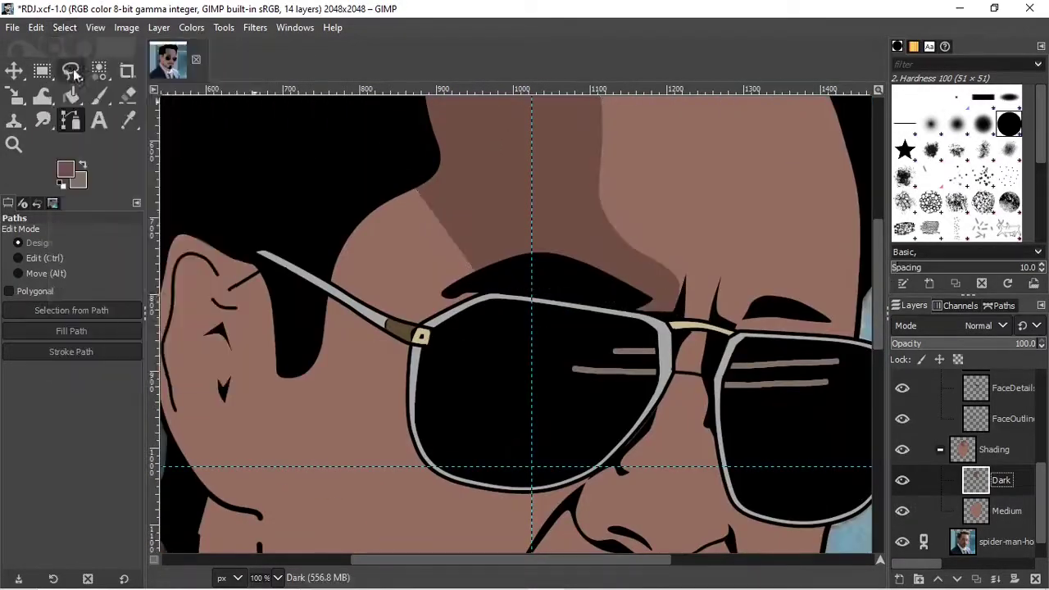
{"action": "key", "text": "2"}
{"action": "left_click", "coordinate": [654, 279]}
{"action": "left_click", "coordinate": [642, 354]}
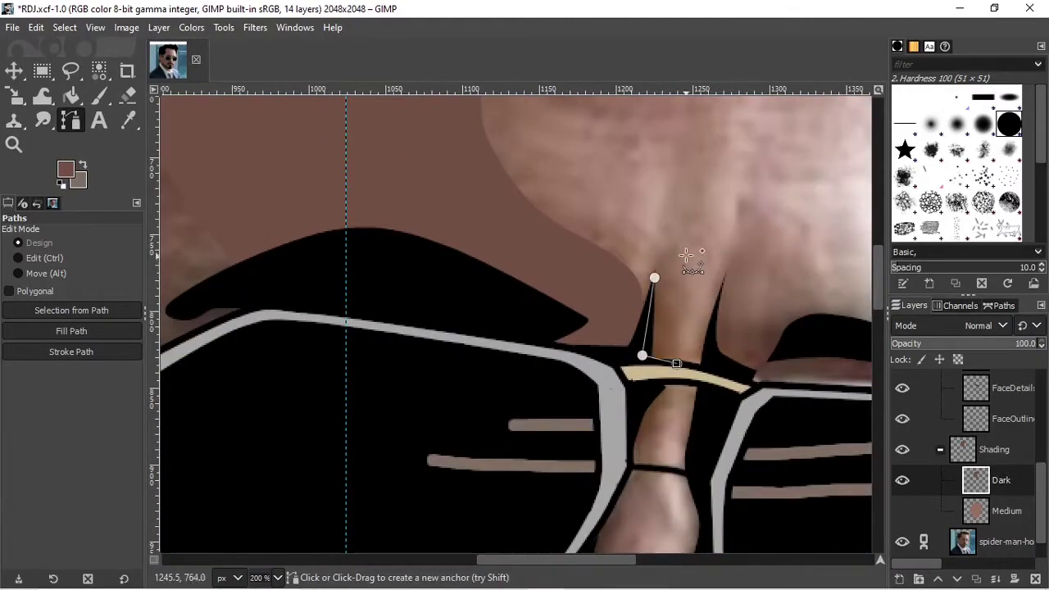
{"action": "left_click", "coordinate": [687, 256]}
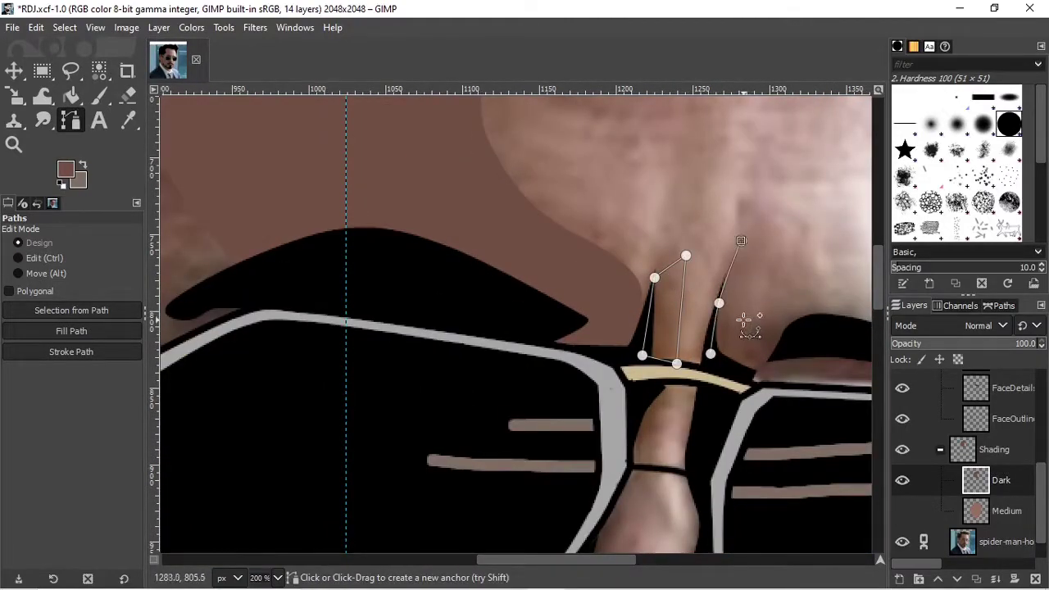
{"action": "left_click_drag", "start_coordinate": [584, 562], "coordinate": [636, 562]}
{"action": "left_click", "coordinate": [716, 369]}
- Clear the current selection from the Select menu
{"action": "right_click", "coordinate": [534, 357]}
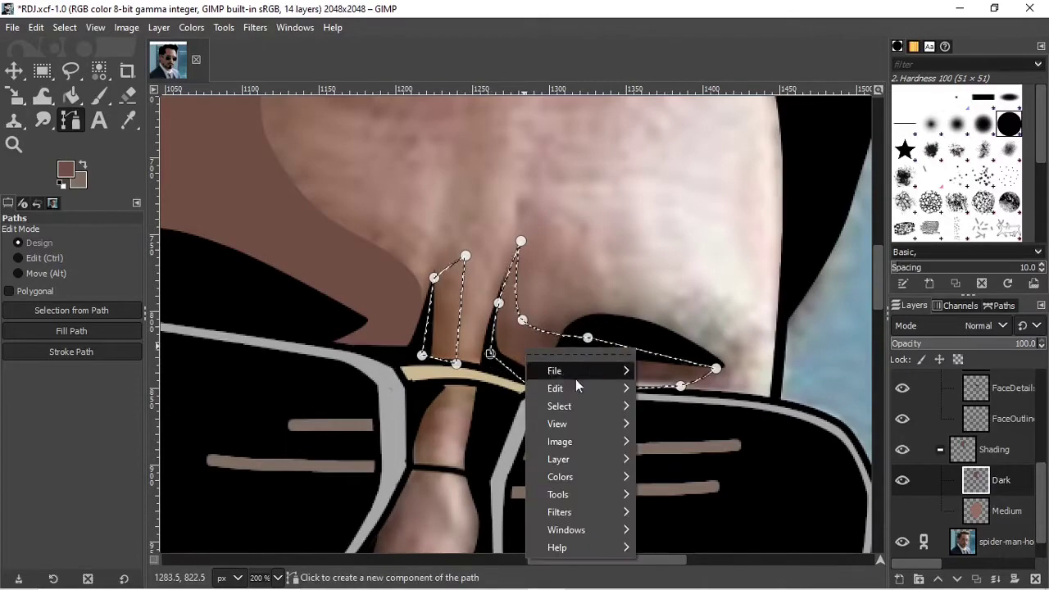
{"action": "left_click", "coordinate": [65, 27]}
{"action": "left_click", "coordinate": [82, 66]}
{"action": "scroll", "coordinate": [449, 136], "scroll_direction": "down", "scroll_amount": 5}
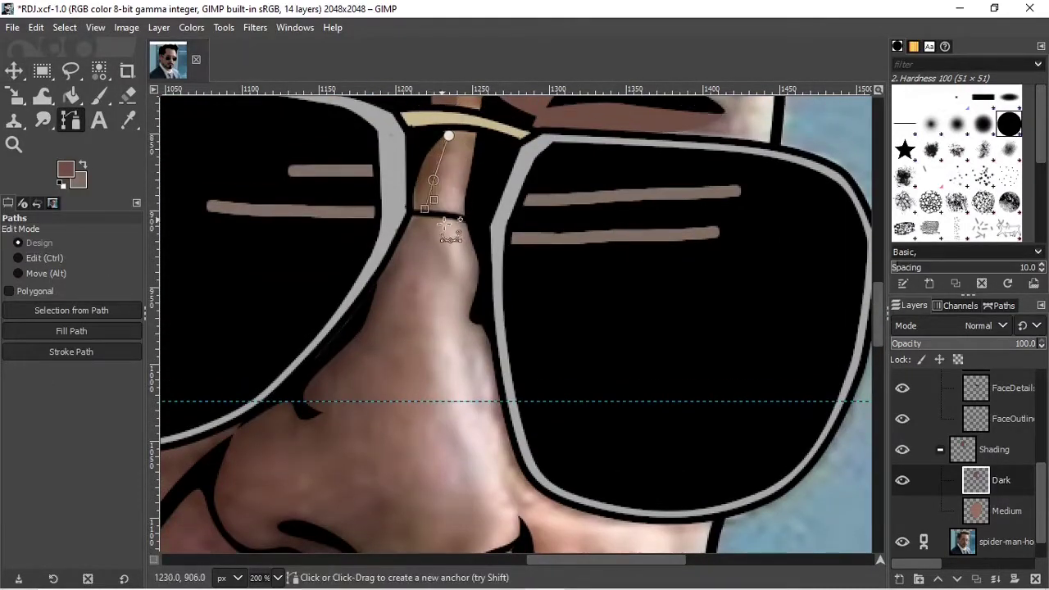
{"action": "left_click_drag", "start_coordinate": [433, 447], "coordinate": [445, 472]}
{"action": "scroll", "coordinate": [878, 336], "scroll_direction": "down", "scroll_amount": 2}
{"action": "scroll", "coordinate": [878, 336], "scroll_direction": "up", "scroll_amount": 1}
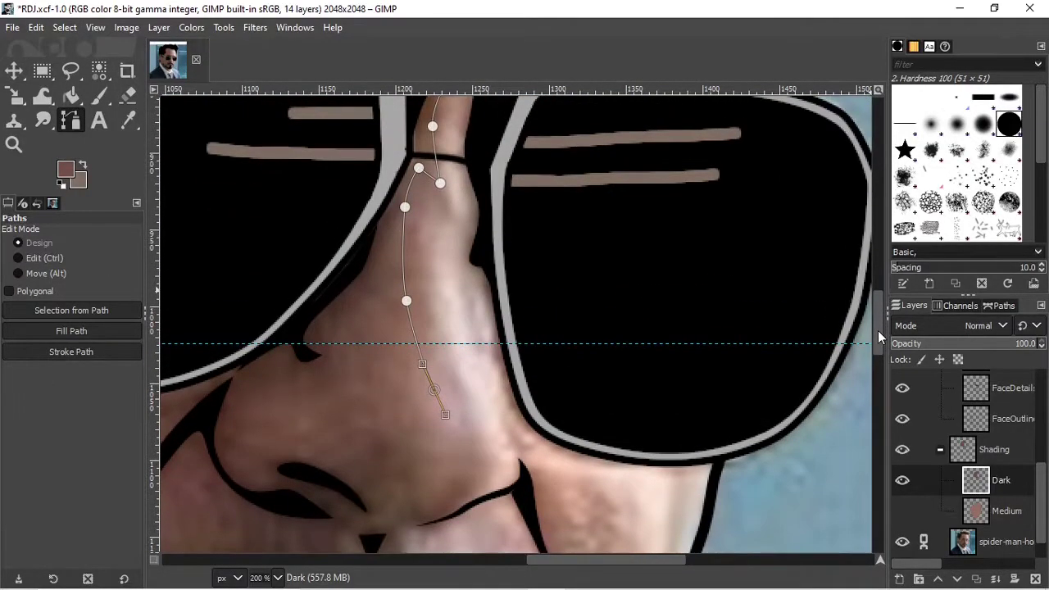
- Extend the shadow outline down the side of the nose and close it under the nose
{"action": "left_click", "coordinate": [421, 503]}
{"action": "scroll", "coordinate": [420, 503], "scroll_direction": "down", "scroll_amount": 2}
{"action": "left_click_drag", "start_coordinate": [344, 419], "coordinate": [338, 461]}
{"action": "scroll", "coordinate": [338, 461], "scroll_direction": "left", "scroll_amount": 5}
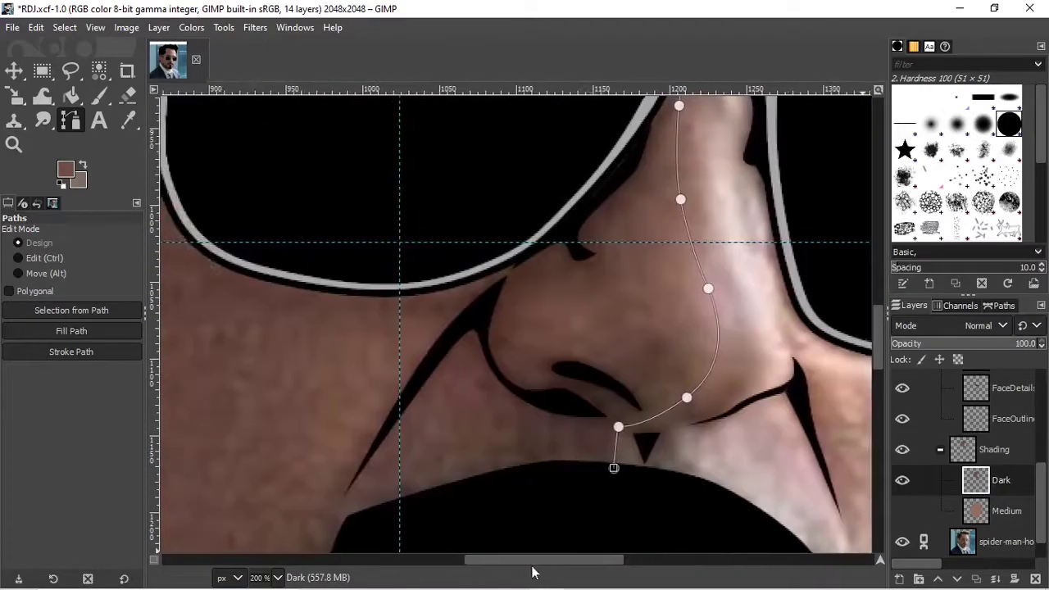
{"action": "scroll", "coordinate": [480, 416], "scroll_direction": "right", "scroll_amount": 2}
{"action": "scroll", "coordinate": [880, 352], "scroll_direction": "down", "scroll_amount": 5}
{"action": "scroll", "coordinate": [880, 353], "scroll_direction": "up", "scroll_amount": 5}
{"action": "left_click", "coordinate": [251, 526]}
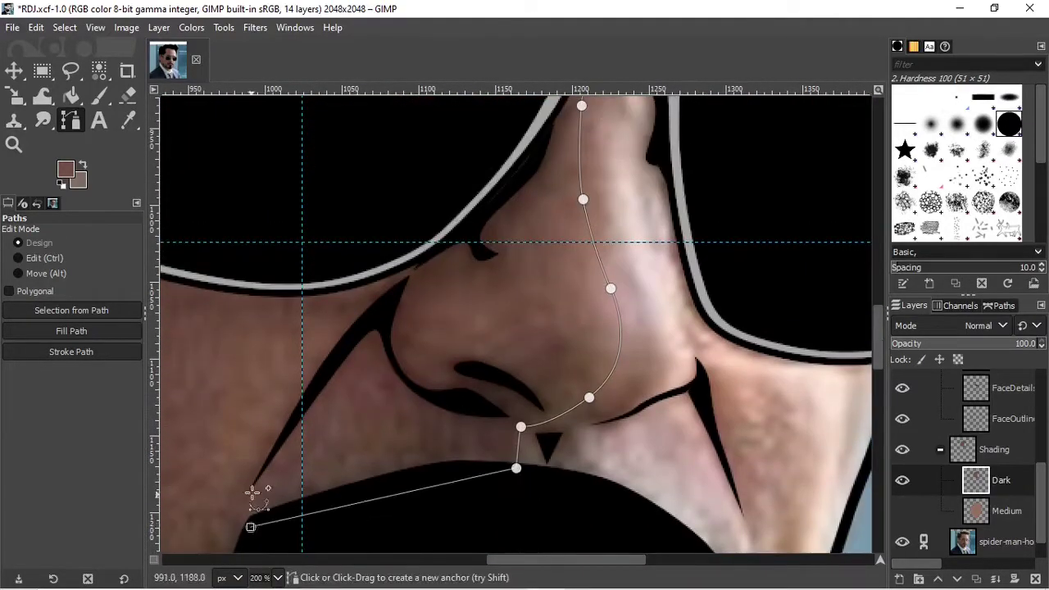
{"action": "left_click", "coordinate": [372, 311]}
- Fill the nose shadow selection with darker brown, deselect, and zoom out to the whole face
{"action": "key", "text": "1"}
{"action": "key", "text": "shift+v"}
{"action": "key", "text": "ctrl+comma"}
{"action": "left_click", "coordinate": [64, 27]}
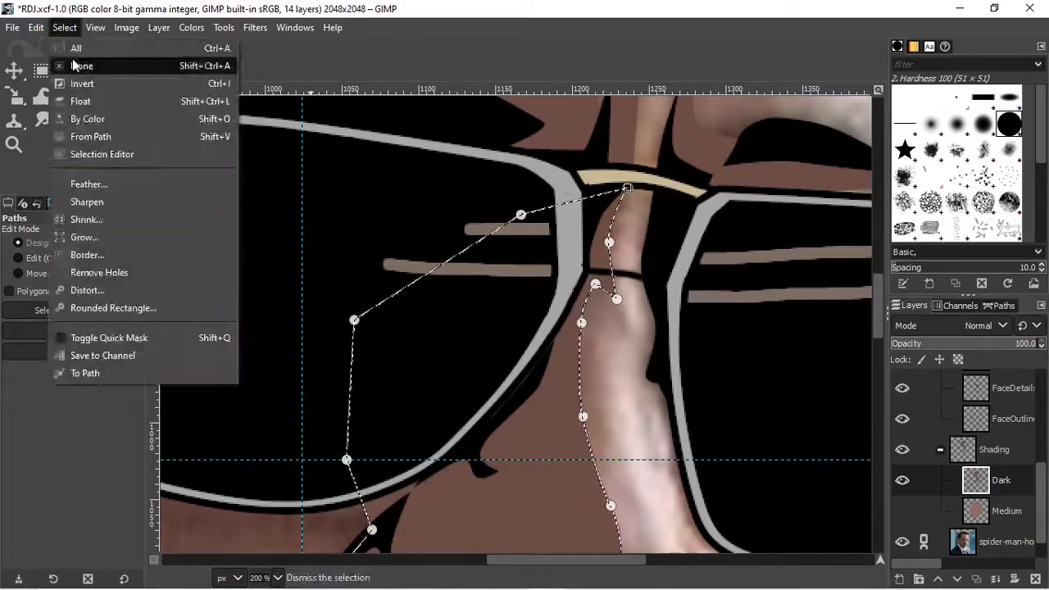
{"action": "left_click", "coordinate": [93, 65]}
{"action": "key", "text": "Escape"}
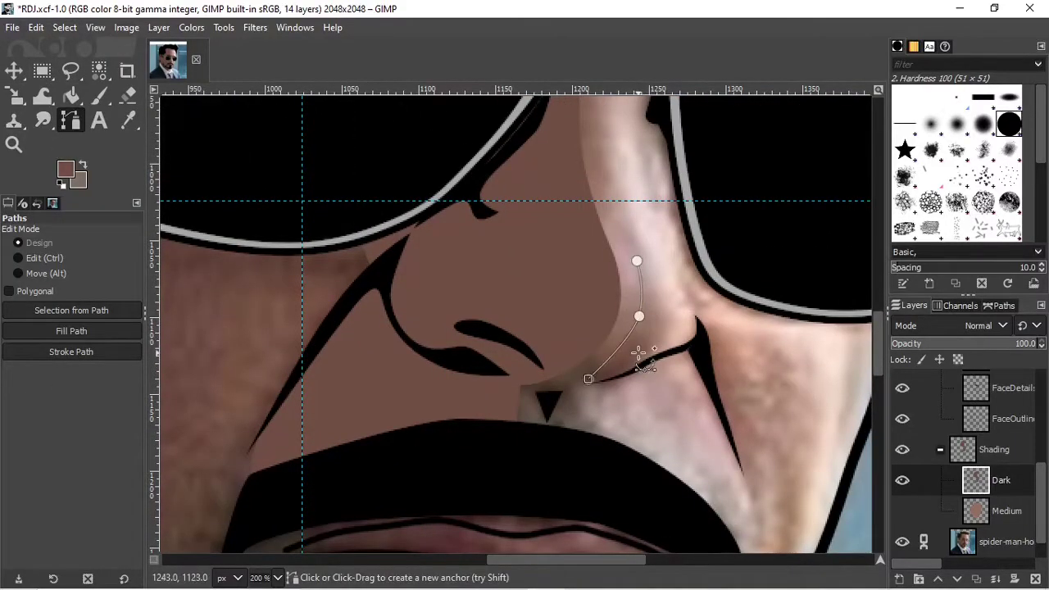
{"action": "right_click", "coordinate": [656, 328]}
{"action": "key", "text": "m"}
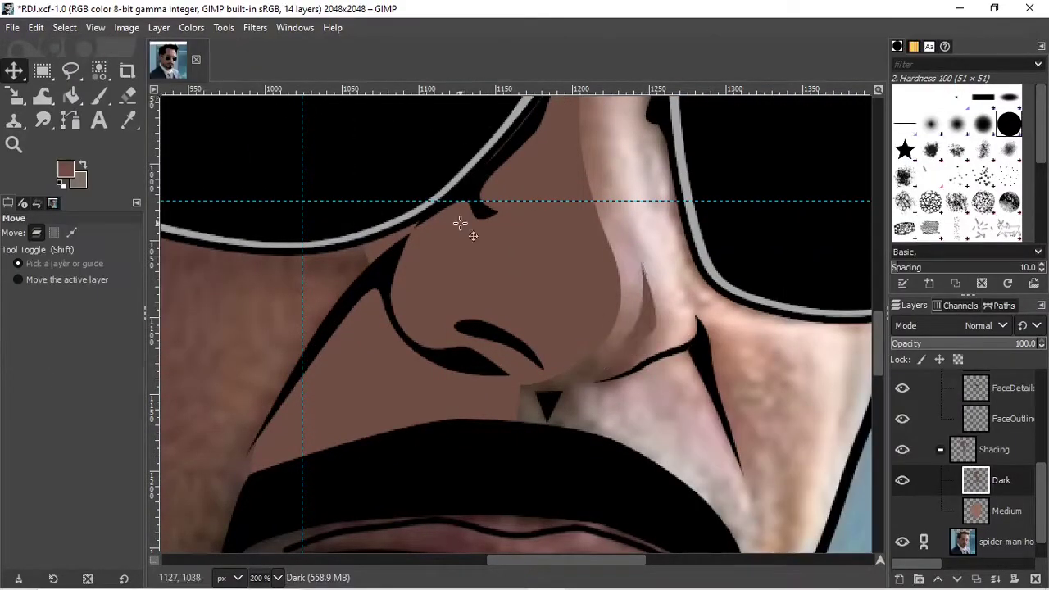
{"action": "key", "text": "minus"}
{"action": "key", "text": "minus"}
{"action": "key", "text": "minus"}
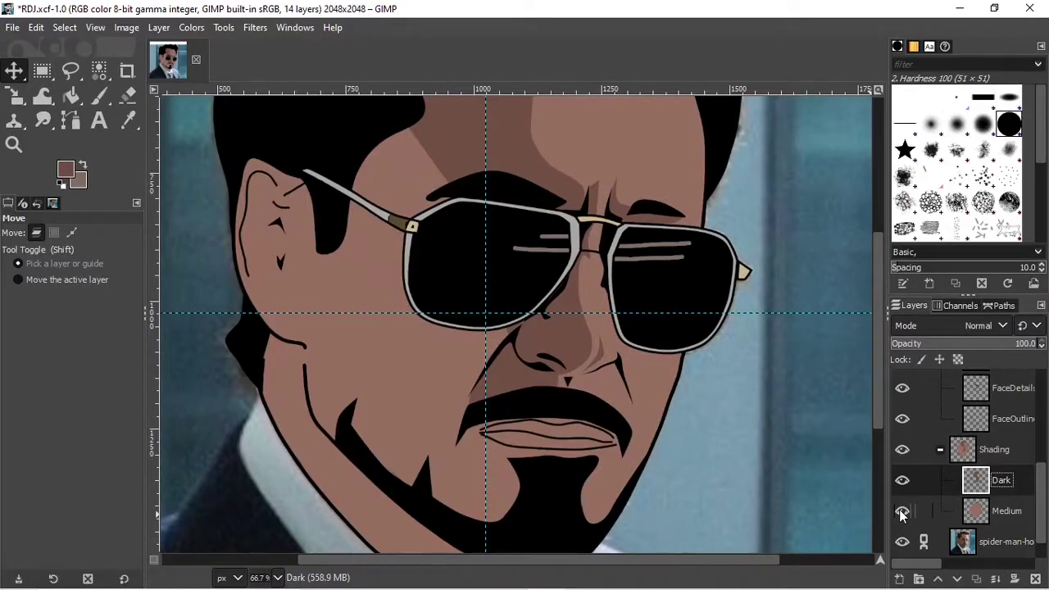
- Hide the Medium layer and paint a first brown stroke on the cheek
{"action": "left_click", "coordinate": [901, 512]}
{"action": "key", "text": "p"}
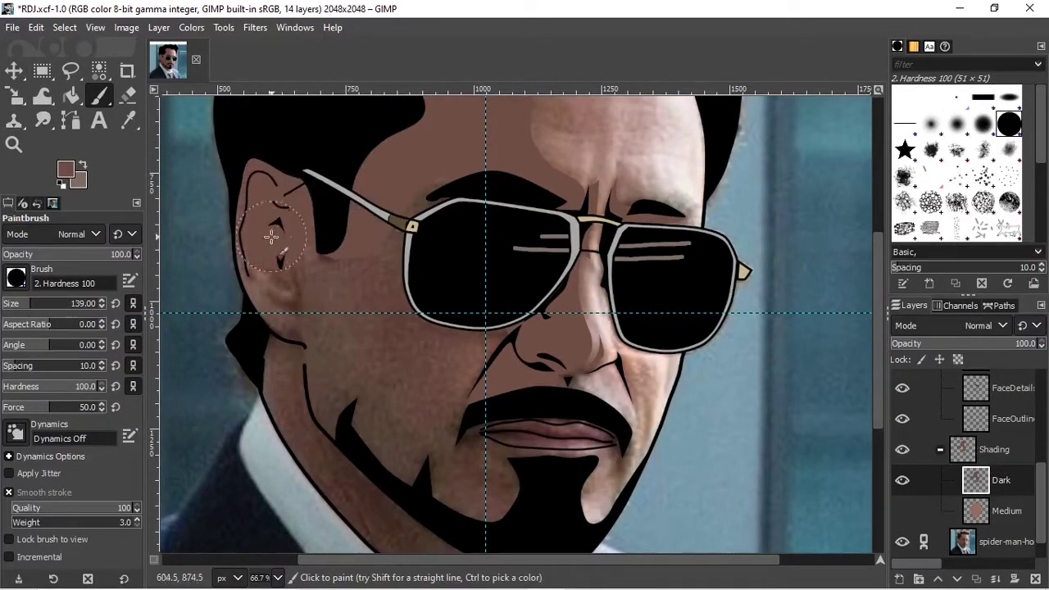
{"action": "left_click_drag", "start_coordinate": [271, 237], "coordinate": [300, 370]}
{"action": "scroll", "coordinate": [328, 369], "scroll_direction": "down", "scroll_amount": 2}
{"action": "scroll", "coordinate": [361, 369], "scroll_direction": "down", "scroll_amount": 2}
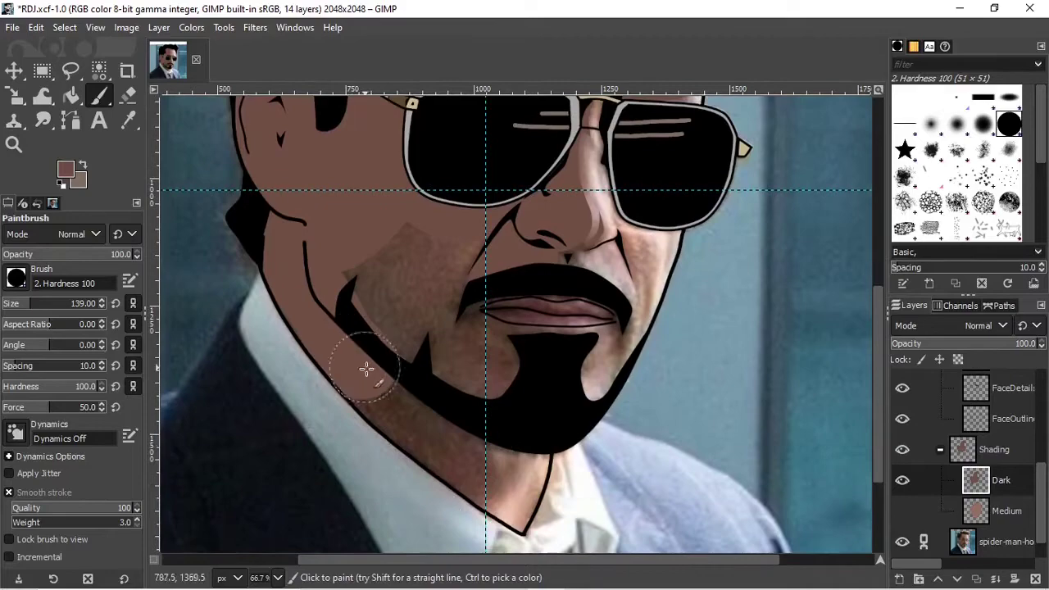
{"action": "scroll", "coordinate": [574, 541], "scroll_direction": "up", "scroll_amount": 2, "text": "ctrl"}
- Outline the jaw and cheek shadow with the Paths tool and convert it to a selection
{"action": "key", "text": "b"}
{"action": "left_click", "coordinate": [347, 439]}
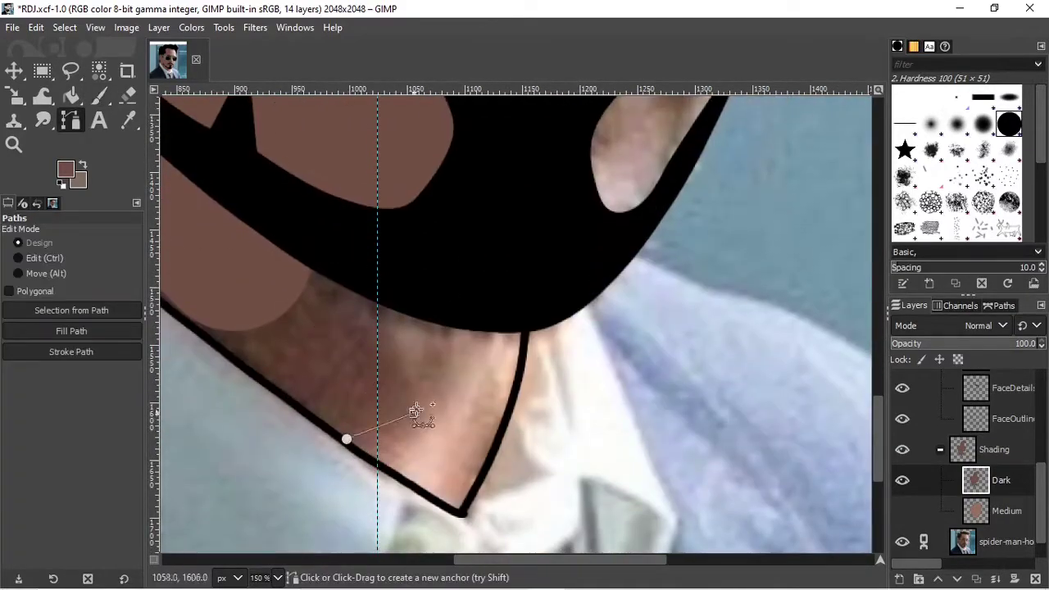
{"action": "left_click", "coordinate": [320, 247]}
{"action": "left_click", "coordinate": [257, 258]}
{"action": "left_click", "coordinate": [175, 312]}
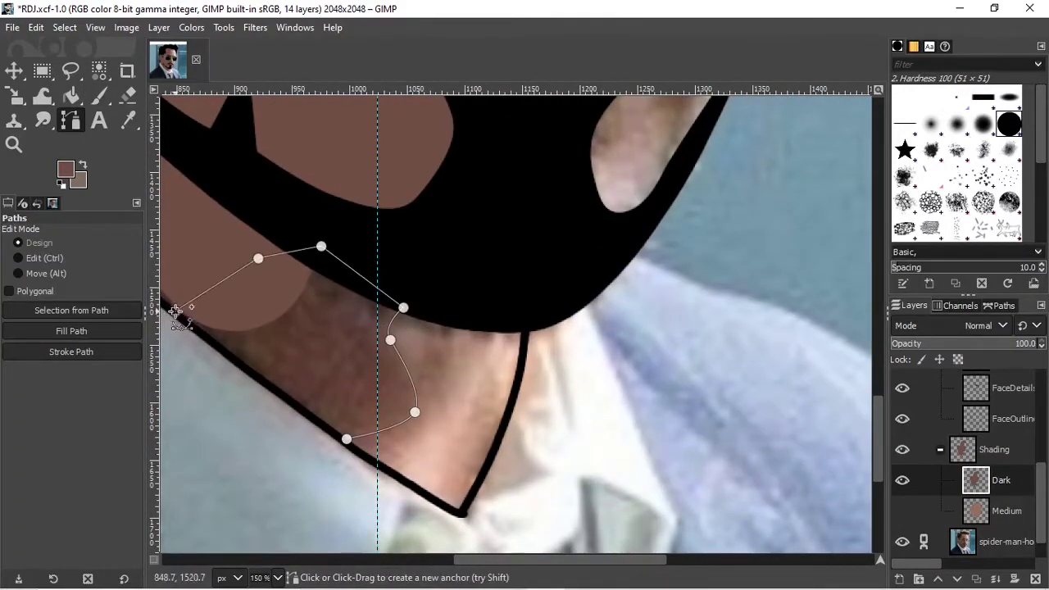
{"action": "left_click", "coordinate": [231, 358]}
{"action": "left_click", "coordinate": [291, 400]}
{"action": "left_click", "coordinate": [347, 440], "text": "ctrl"}
{"action": "key", "text": "Return"}
- Paint the jaw shadow selection with a smaller Paintbrush
{"action": "key", "text": "p"}
{"action": "key", "text": "minus"}
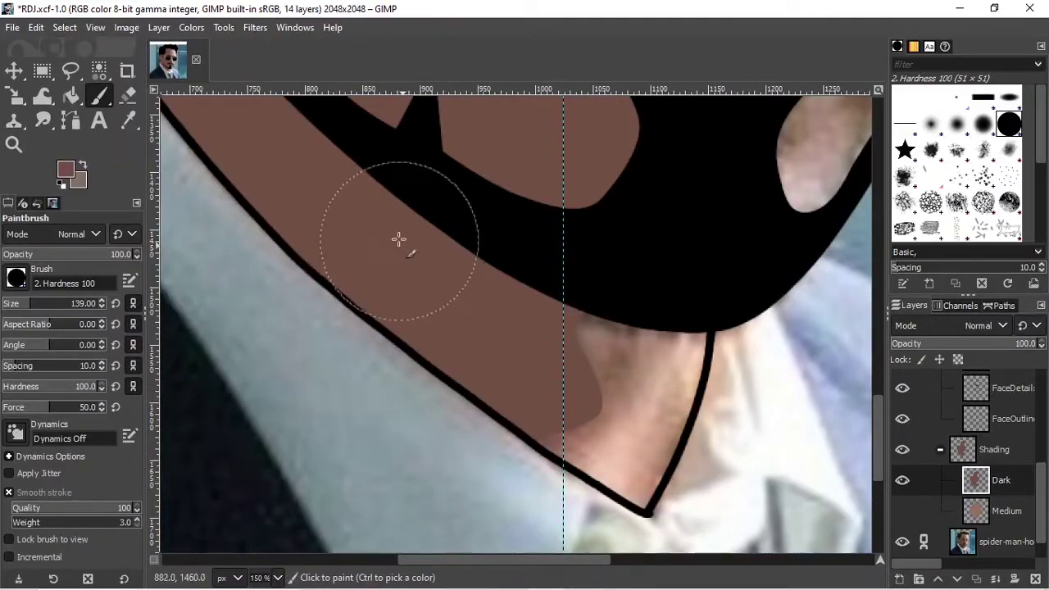
{"action": "key", "text": "minus"}
{"action": "scroll", "coordinate": [459, 369], "scroll_direction": "up", "scroll_amount": 2, "text": "ctrl"}
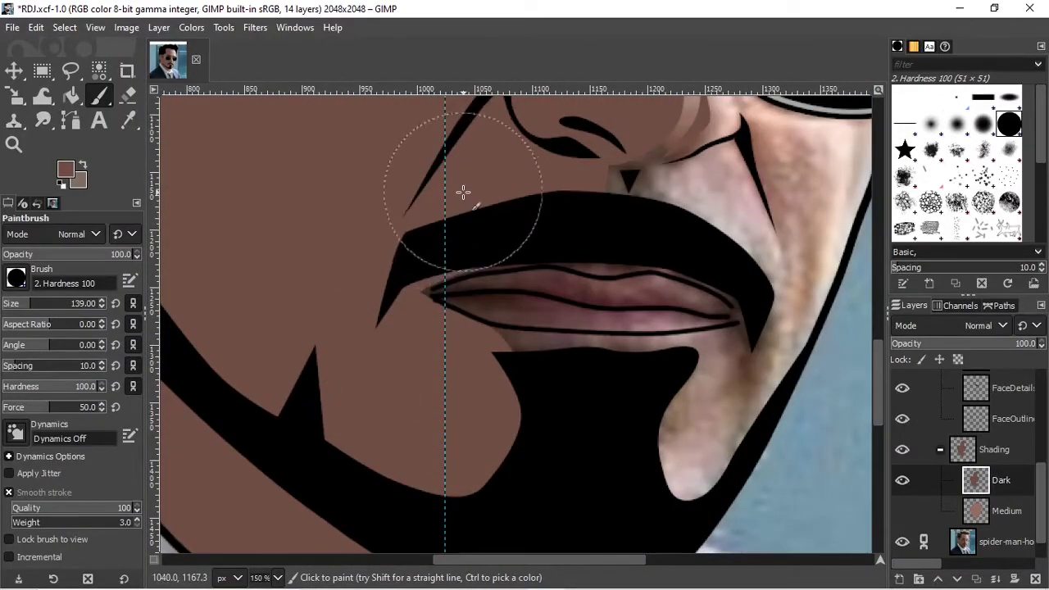
{"action": "key", "text": "bracketleft"}
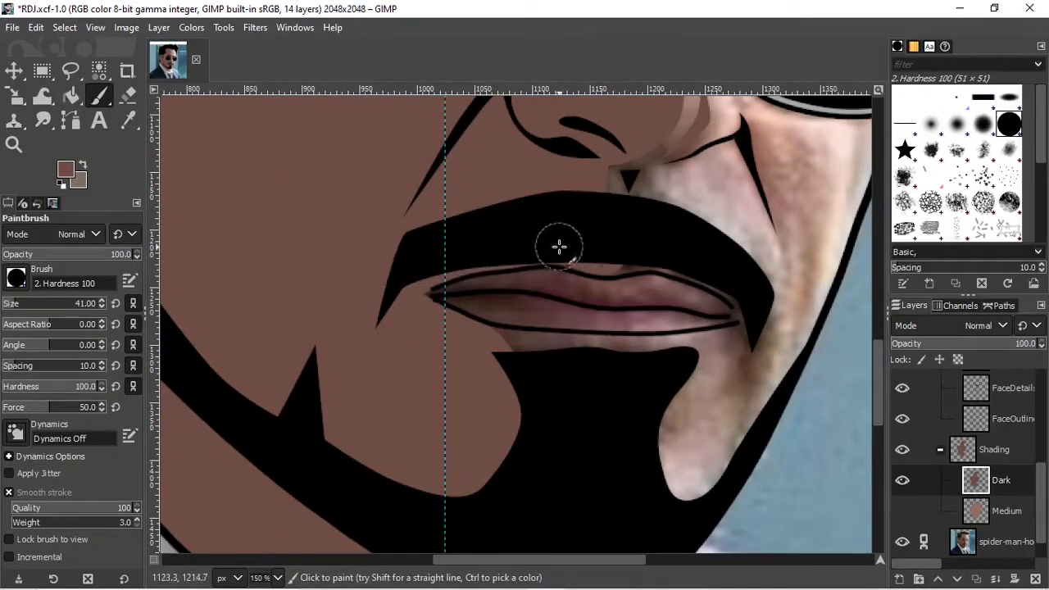
{"action": "key", "text": "b"}
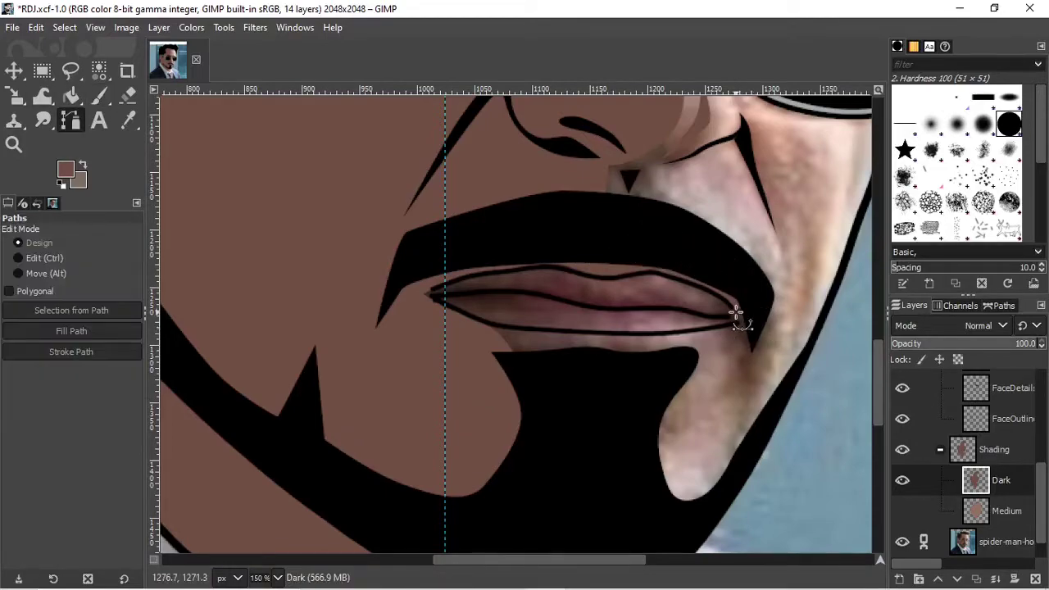
{"action": "key", "text": "p"}
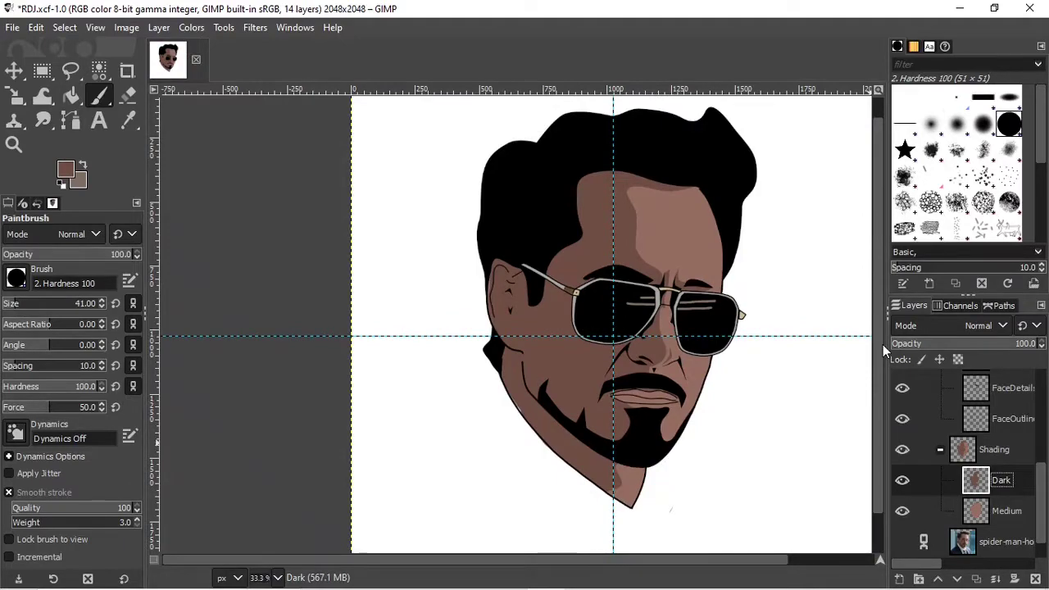
- Show the reference photo, zoom in around the chin, and add a new layer above Dark
{"action": "left_click", "coordinate": [902, 541]}
{"action": "key", "text": "1"}
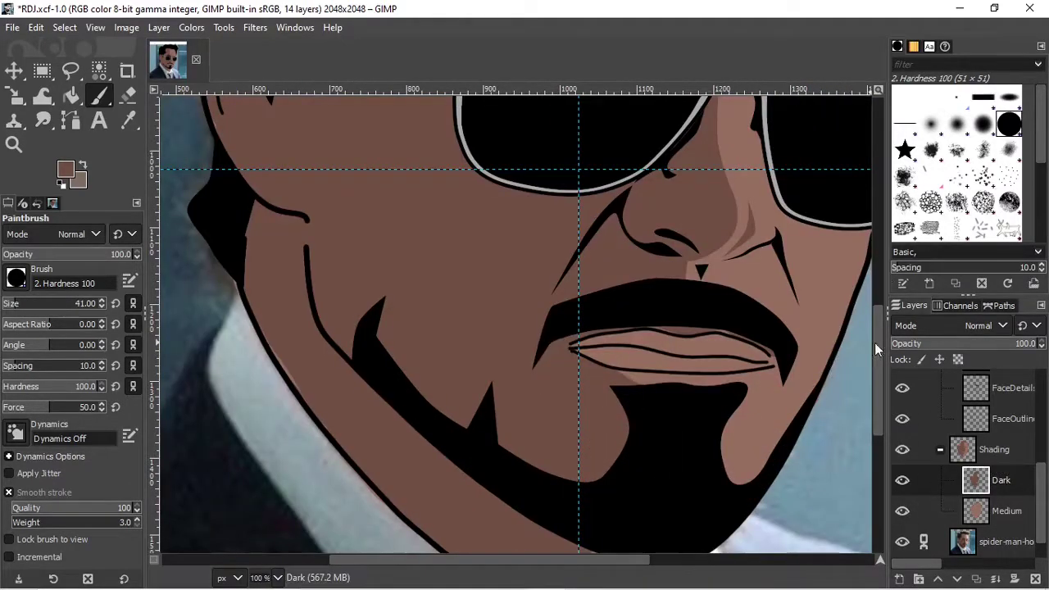
{"action": "scroll", "coordinate": [875, 349], "scroll_direction": "up", "scroll_amount": 5}
{"action": "key", "text": "shift+ctrl+n"}
- Name the new layer 'Light' and save the image
{"action": "type", "text": "Light"}
{"action": "key", "text": "Return"}
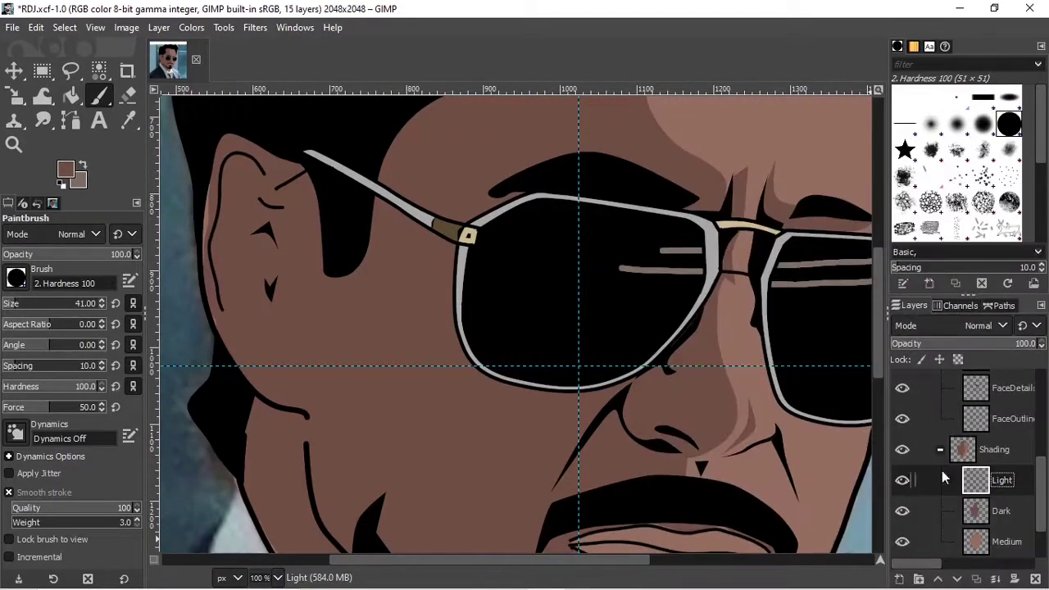
{"action": "scroll", "coordinate": [942, 478], "scroll_direction": "down", "scroll_amount": 2}
{"action": "left_click_drag", "start_coordinate": [537, 559], "coordinate": [619, 560]}
{"action": "key", "text": "ctrl+s"}
- Trace the highlight outline across the forehead with the Paths tool
{"action": "key", "text": "b"}
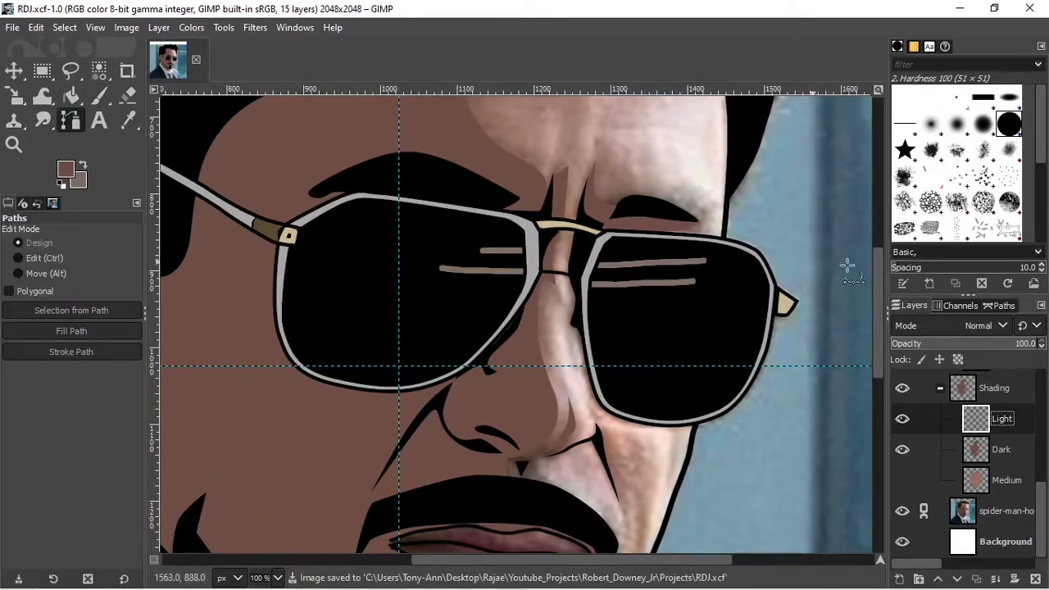
{"action": "scroll", "coordinate": [848, 270], "scroll_direction": "up", "scroll_amount": 5}
{"action": "left_click", "coordinate": [598, 190]}
{"action": "left_click", "coordinate": [692, 191]}
{"action": "left_click", "coordinate": [616, 240]}
{"action": "left_click_drag", "start_coordinate": [668, 291], "coordinate": [680, 280]}
{"action": "scroll", "coordinate": [652, 381], "scroll_direction": "up", "scroll_amount": 2}
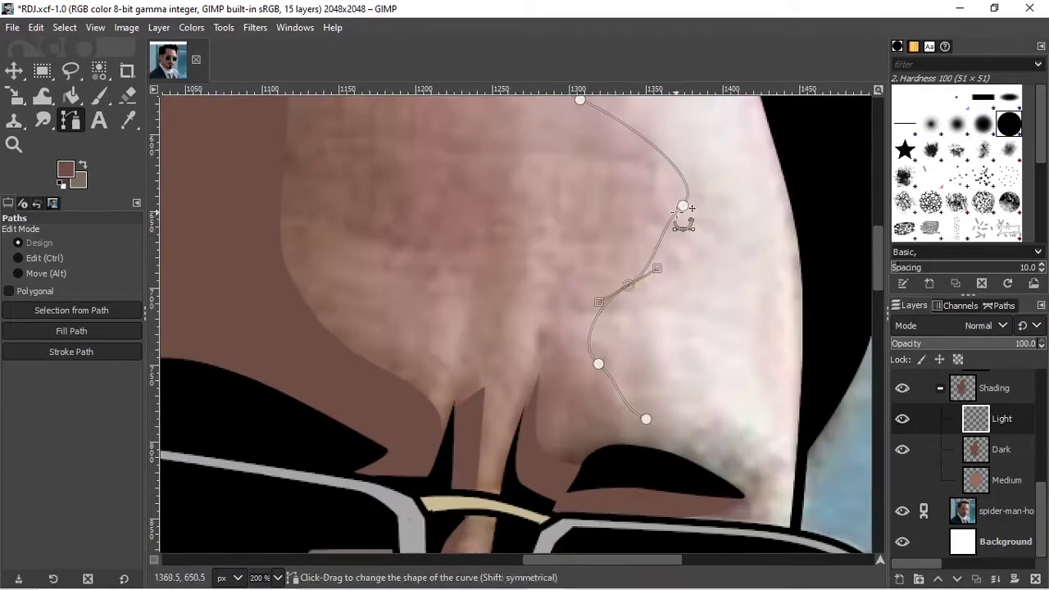
{"action": "left_click_drag", "start_coordinate": [684, 204], "coordinate": [672, 232]}
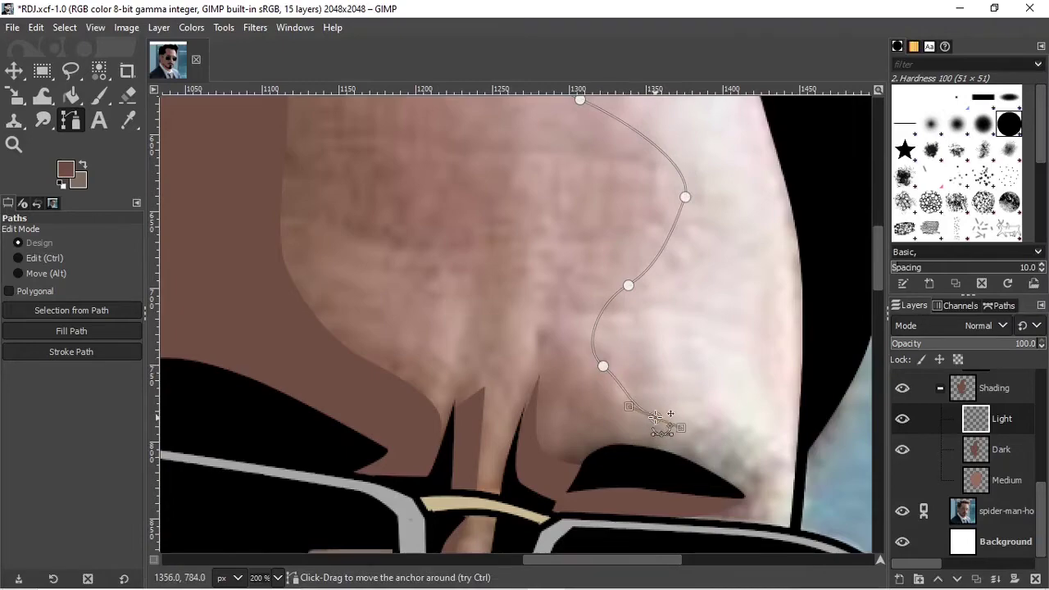
- Extend the highlight outline down the cheek with curves
{"action": "left_click_drag", "start_coordinate": [736, 432], "coordinate": [759, 445]}
{"action": "left_click_drag", "start_coordinate": [881, 273], "coordinate": [885, 304]}
{"action": "scroll", "coordinate": [798, 280], "scroll_direction": "up", "scroll_amount": 3}
{"action": "scroll", "coordinate": [797, 280], "scroll_direction": "up", "scroll_amount": 2}
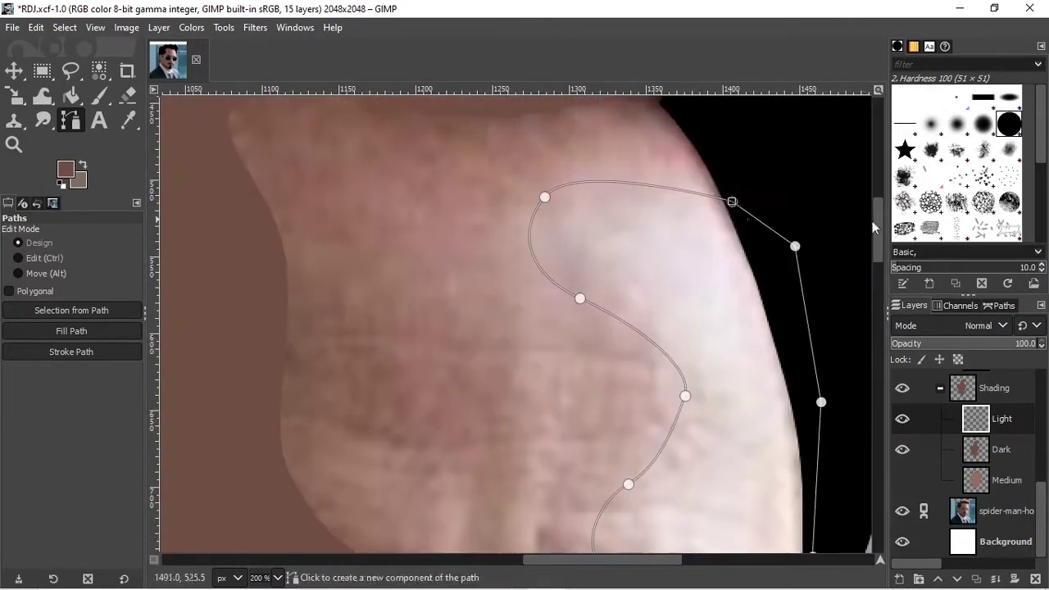
{"action": "left_click_drag", "start_coordinate": [873, 221], "coordinate": [882, 357]}
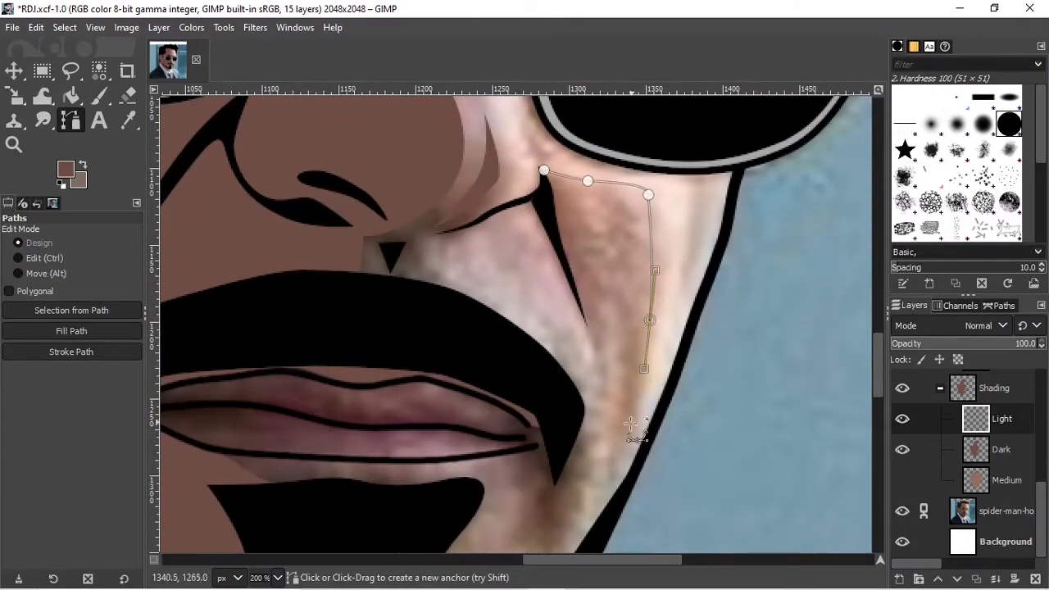
{"action": "left_click_drag", "start_coordinate": [608, 510], "coordinate": [671, 403]}
- Close the cheek outline along the glasses rim and fill it with light pink
{"action": "left_click", "coordinate": [740, 151]}
{"action": "left_click", "coordinate": [653, 161]}
{"action": "left_click", "coordinate": [570, 139]}
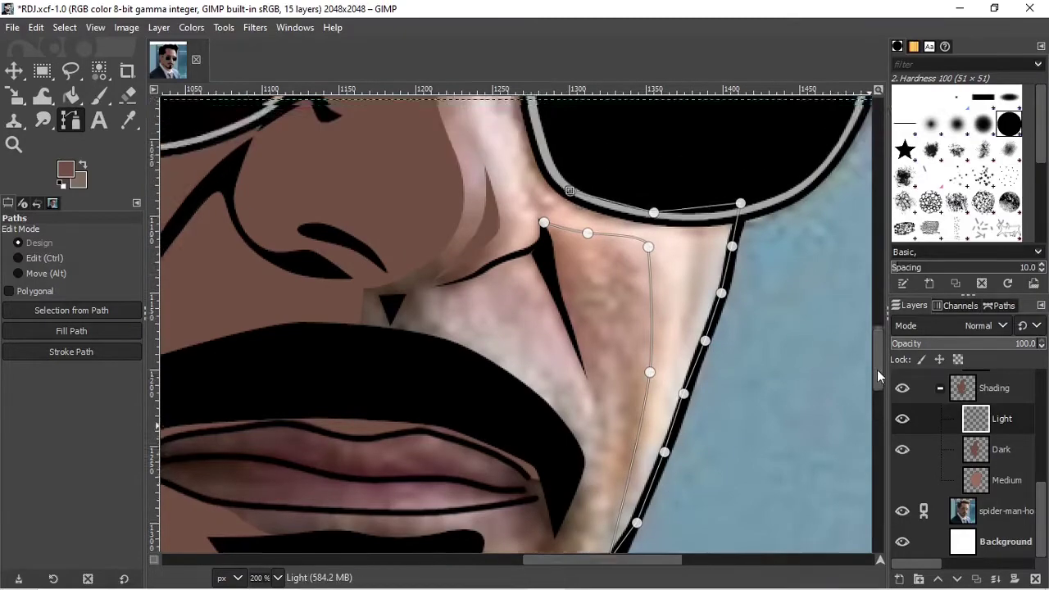
{"action": "mouse_move", "coordinate": [876, 370]}
{"action": "left_mouse_down"}
{"action": "mouse_move", "coordinate": [886, 282]}
{"action": "mouse_move", "coordinate": [879, 328]}
{"action": "left_mouse_up"}
{"action": "left_click", "coordinate": [66, 169]}
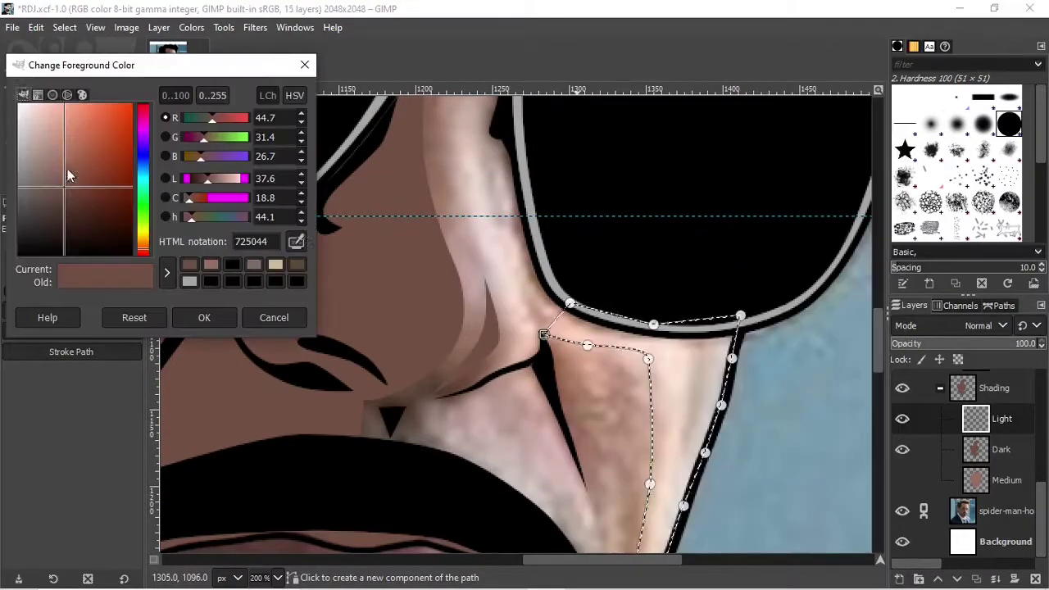
{"action": "left_click", "coordinate": [65, 170]}
{"action": "left_click", "coordinate": [201, 316]}
{"action": "key", "text": "ctrl+comma"}
- Start a highlight outline down the nose bridge, then zoom out to view the face
{"action": "scroll", "coordinate": [573, 328], "scroll_direction": "up", "scroll_amount": 3}
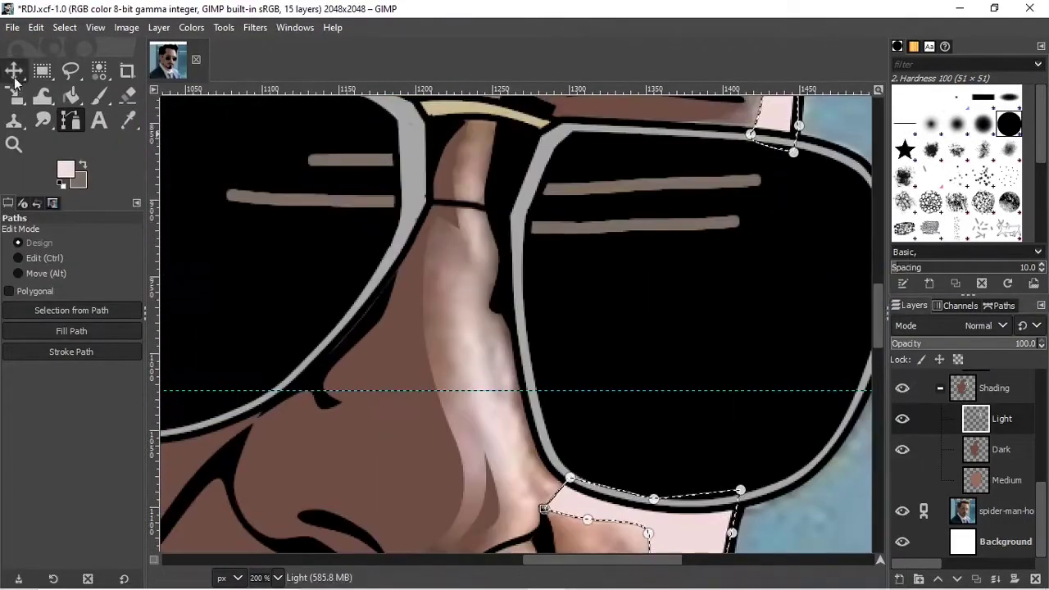
{"action": "left_click", "coordinate": [483, 162]}
{"action": "left_click_drag", "start_coordinate": [480, 217], "coordinate": [463, 305]}
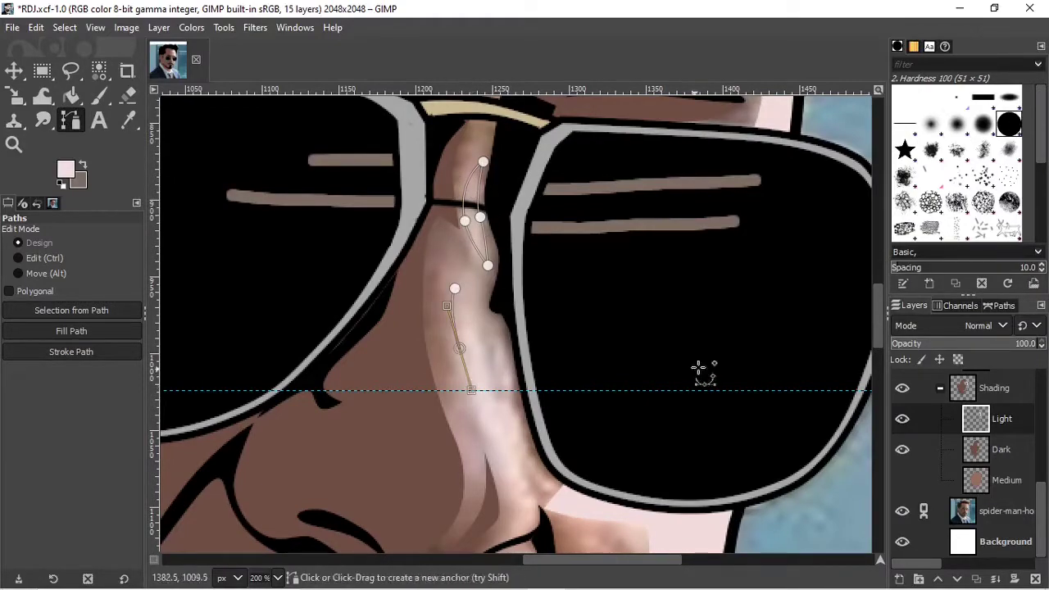
{"action": "scroll", "coordinate": [460, 359], "scroll_direction": "down", "scroll_amount": 3}
{"action": "left_click_drag", "start_coordinate": [498, 361], "coordinate": [508, 378]}
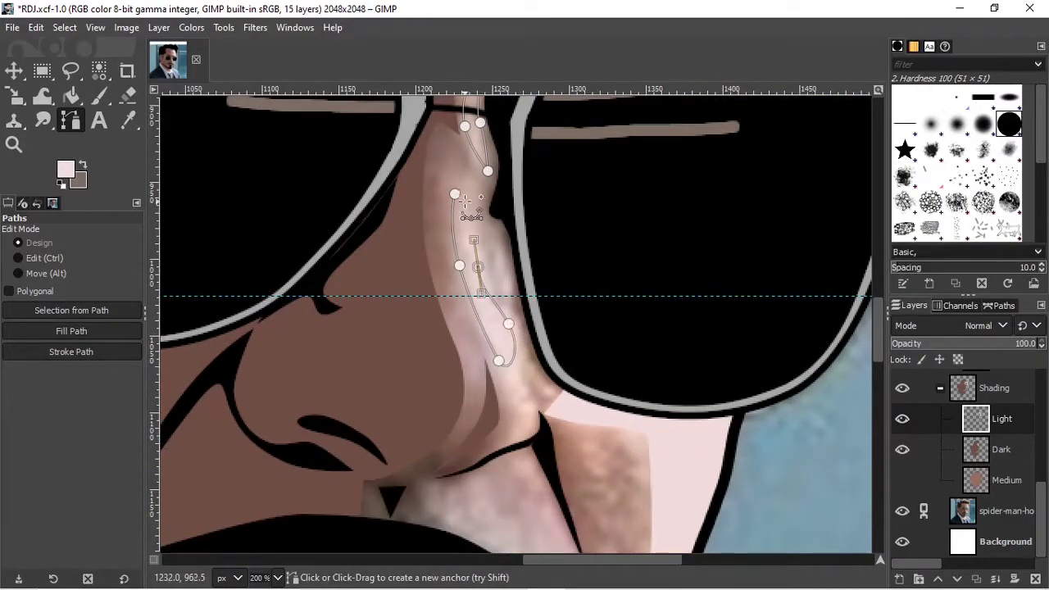
{"action": "scroll", "coordinate": [580, 435], "scroll_direction": "down", "scroll_amount": 6}
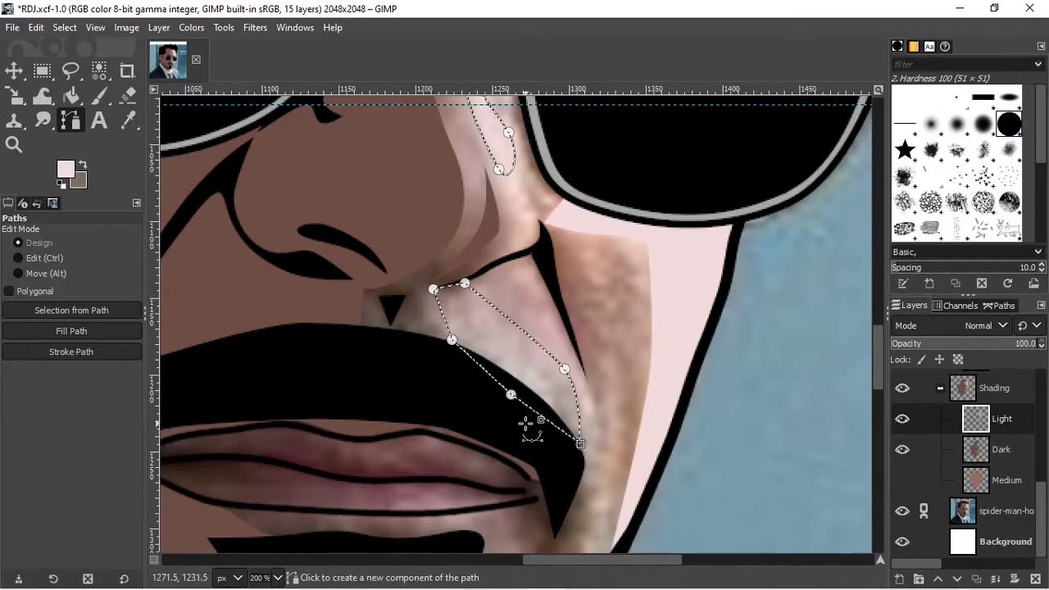
{"action": "key", "text": "shift+ctrl+j"}
{"action": "scroll", "coordinate": [516, 328], "scroll_direction": "up", "scroll_amount": 3}
{"action": "key", "text": "m"}
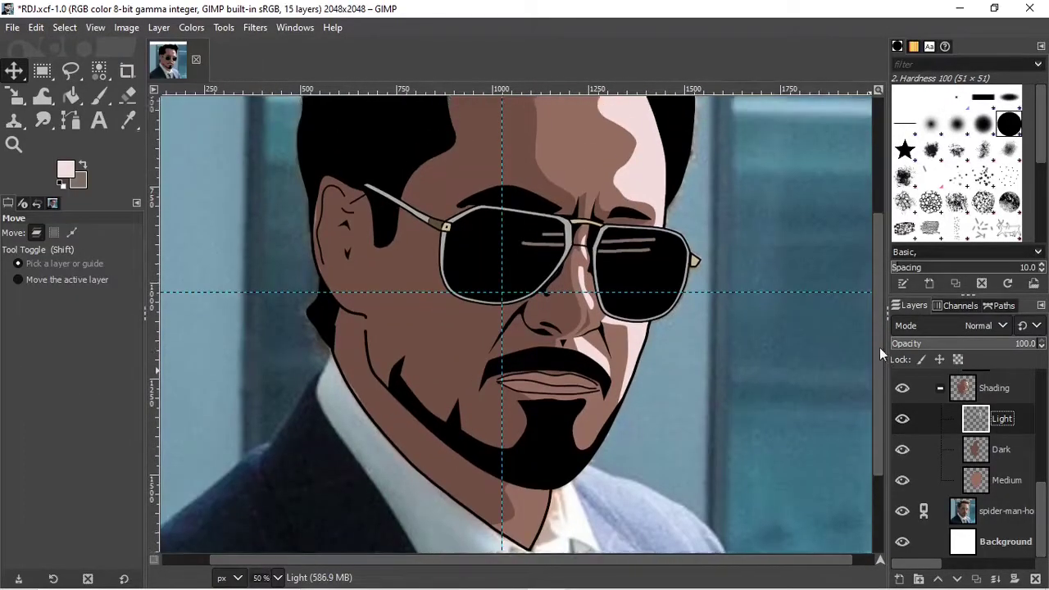
{"action": "scroll", "coordinate": [582, 434], "scroll_direction": "up", "scroll_amount": 2}
{"action": "scroll", "coordinate": [879, 360], "scroll_direction": "up", "scroll_amount": 3}
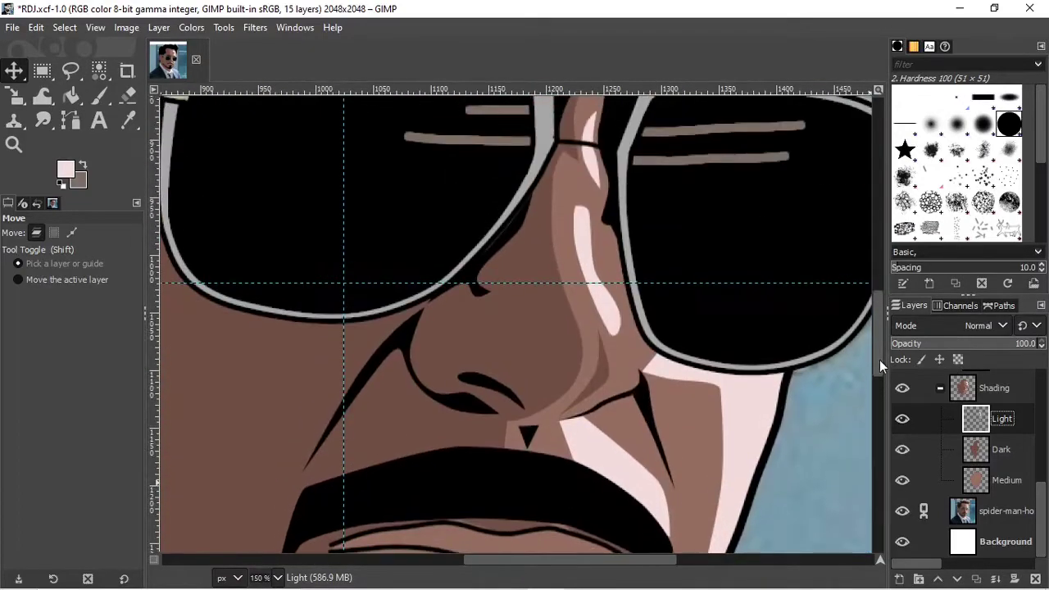
- Outline the side of the nose and convert it to a selection
{"action": "key", "text": "b"}
{"action": "left_click", "coordinate": [611, 330]}
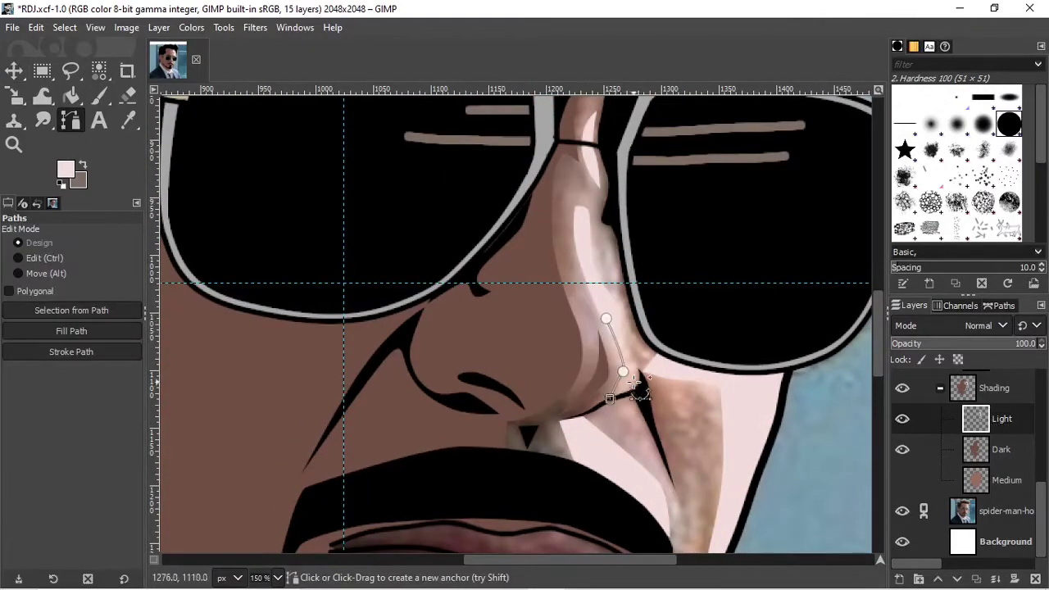
{"action": "scroll", "coordinate": [606, 318], "scroll_direction": "up", "scroll_amount": 3}
{"action": "left_click_drag", "start_coordinate": [670, 442], "coordinate": [607, 269]}
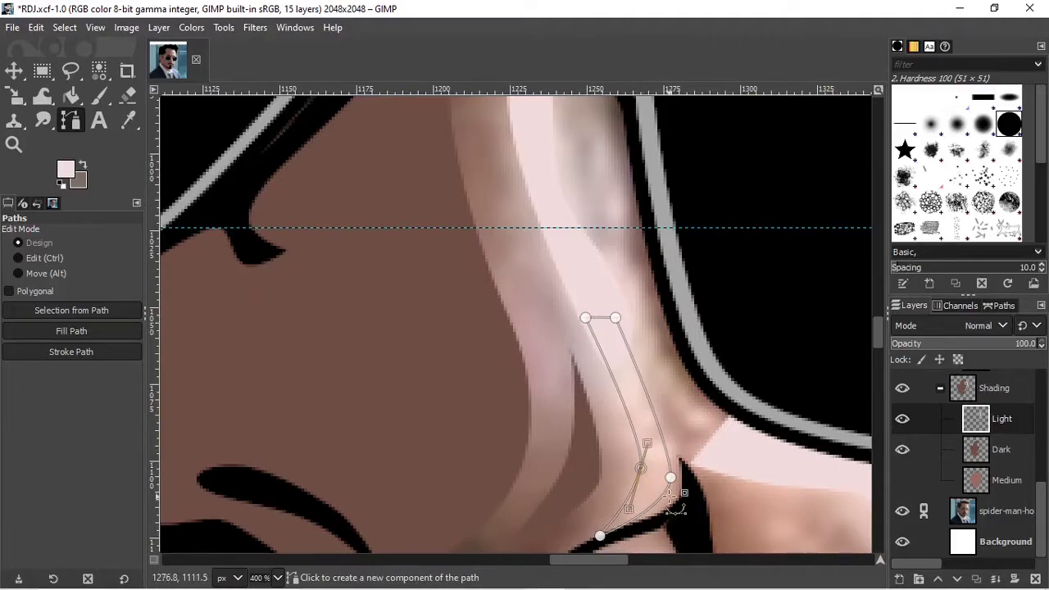
{"action": "right_click", "coordinate": [719, 412]}
{"action": "left_click", "coordinate": [655, 431]}
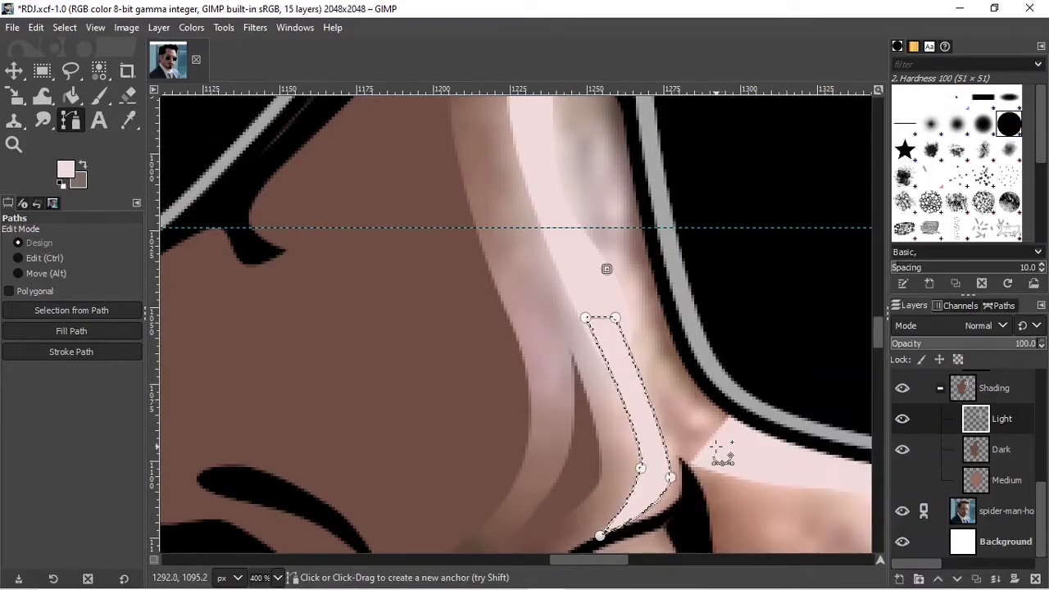
- Outline the nose highlight up to the glasses rim and convert it to a selection
{"action": "left_click_drag", "start_coordinate": [747, 465], "coordinate": [686, 460]}
{"action": "left_click_drag", "start_coordinate": [647, 421], "coordinate": [631, 421]}
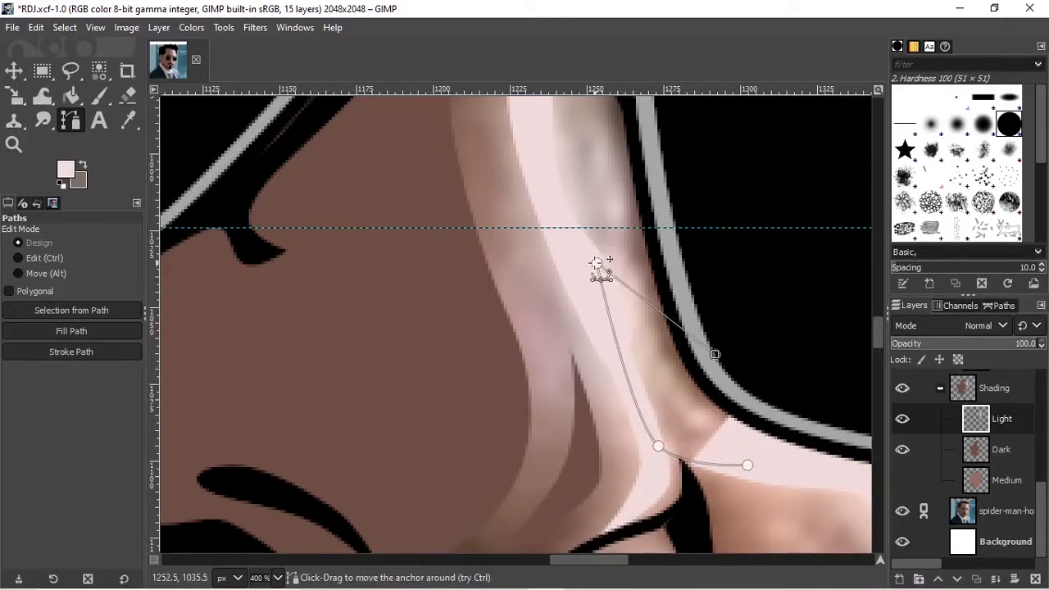
{"action": "left_click_drag", "start_coordinate": [596, 263], "coordinate": [588, 241]}
{"action": "left_click", "coordinate": [793, 415]}
{"action": "key", "text": "Return"}
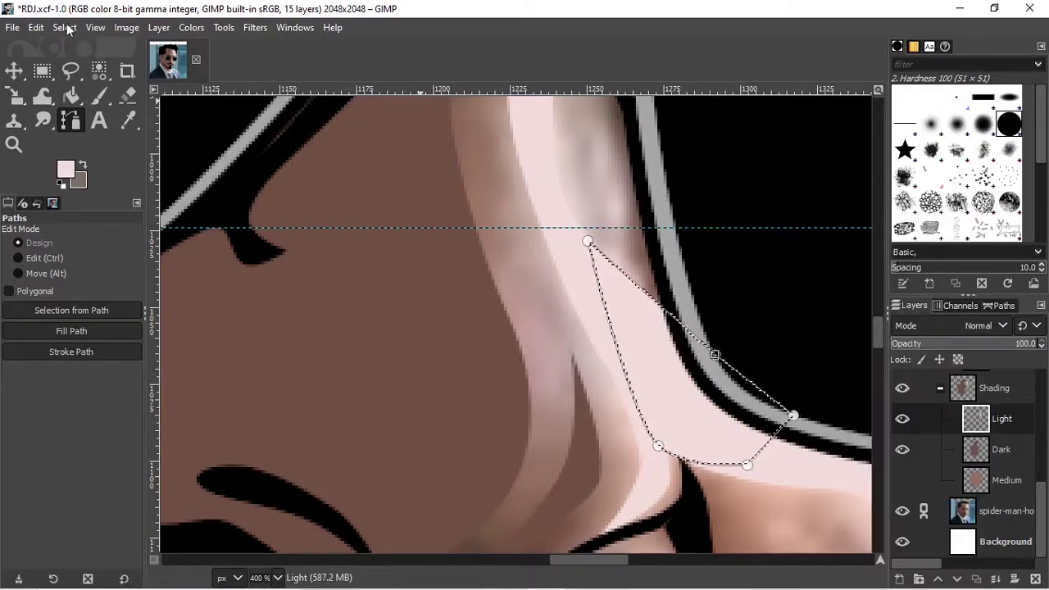
{"action": "key", "text": "1"}
{"action": "scroll", "coordinate": [566, 279], "scroll_direction": "up", "scroll_amount": 5}
{"action": "scroll", "coordinate": [597, 356], "scroll_direction": "up", "scroll_amount": 1}
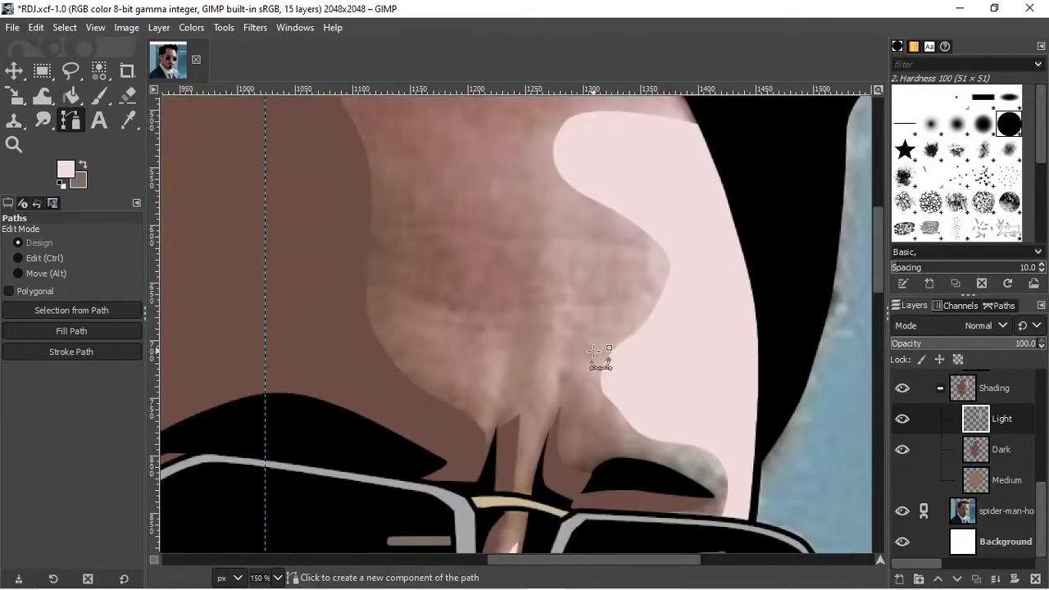
- Erase excess pink from the forehead highlight
{"action": "left_click", "coordinate": [582, 314]}
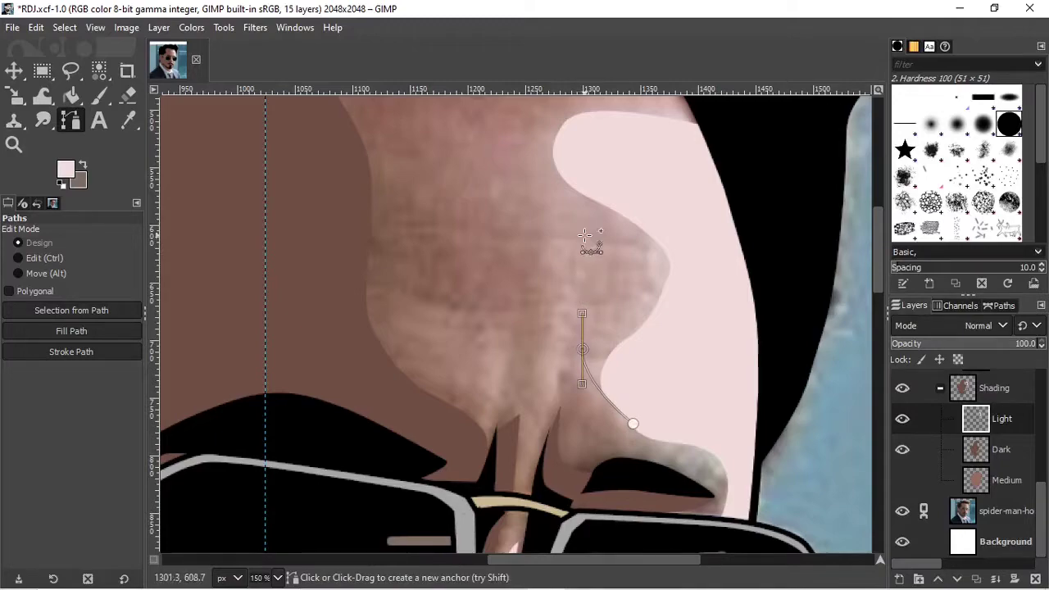
{"action": "key", "text": "shift+e"}
{"action": "left_click_drag", "start_coordinate": [566, 131], "coordinate": [726, 409]}
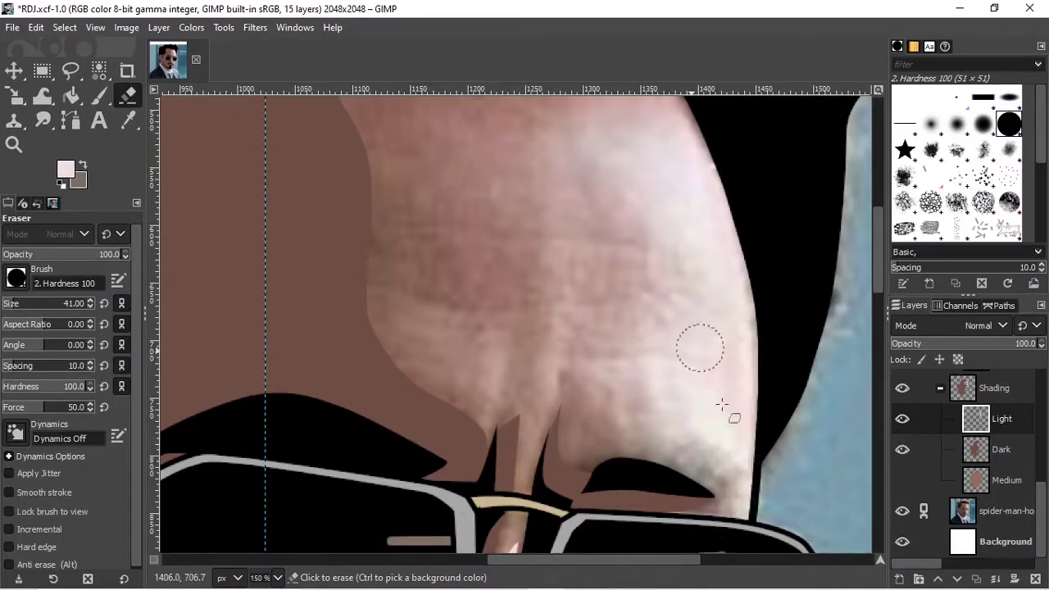
{"action": "key", "text": "p"}
{"action": "key", "text": "b"}
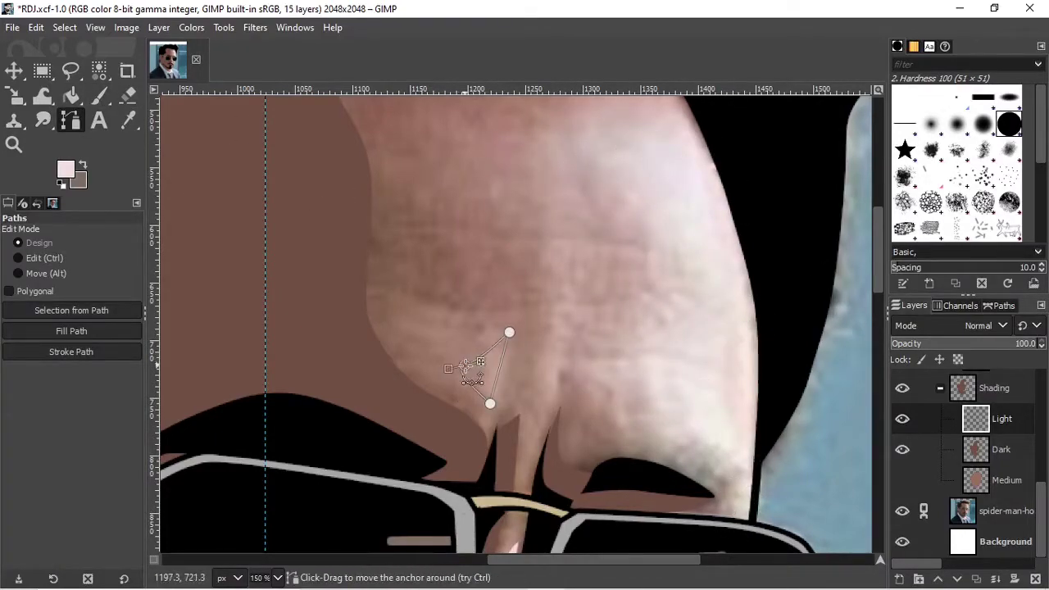
- Outline the brow highlight, fill it with light pink, and zoom out to the whole face
{"action": "left_click_drag", "start_coordinate": [552, 318], "coordinate": [536, 395]}
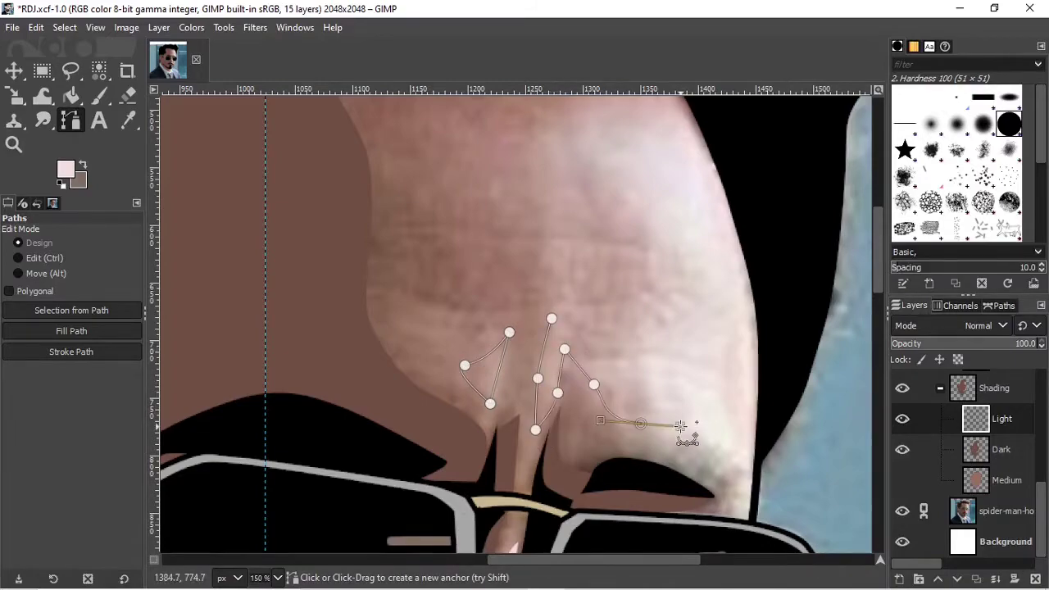
{"action": "scroll", "coordinate": [574, 312], "scroll_direction": "up", "scroll_amount": 2}
{"action": "left_click", "coordinate": [545, 304]}
{"action": "left_click", "coordinate": [566, 202]}
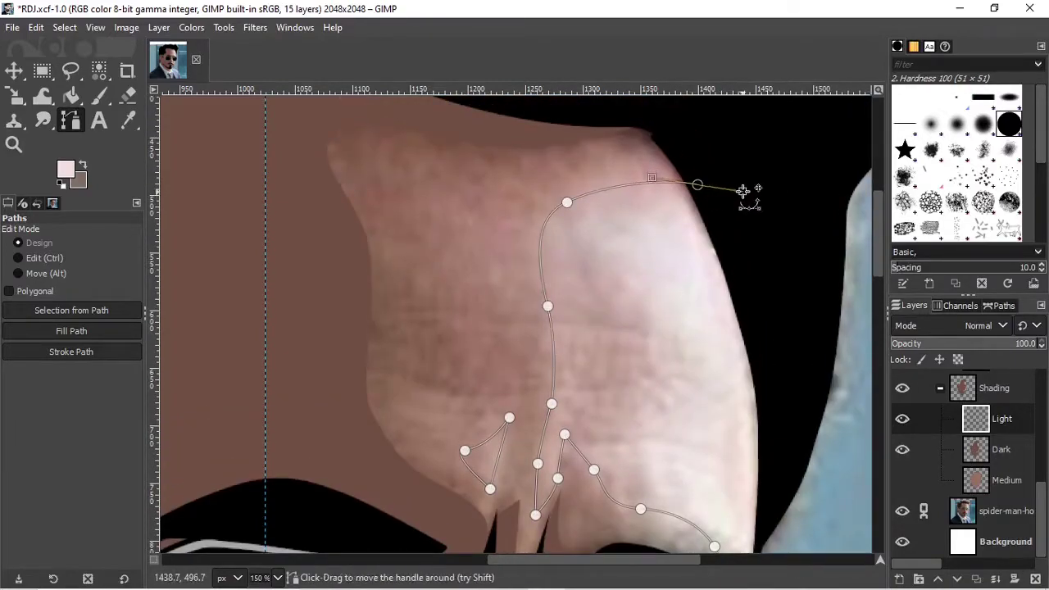
{"action": "left_click_drag", "start_coordinate": [766, 282], "coordinate": [788, 395]}
{"action": "scroll", "coordinate": [769, 281], "scroll_direction": "down", "scroll_amount": 4}
{"action": "right_click", "coordinate": [674, 192]}
{"action": "key", "text": "Escape"}
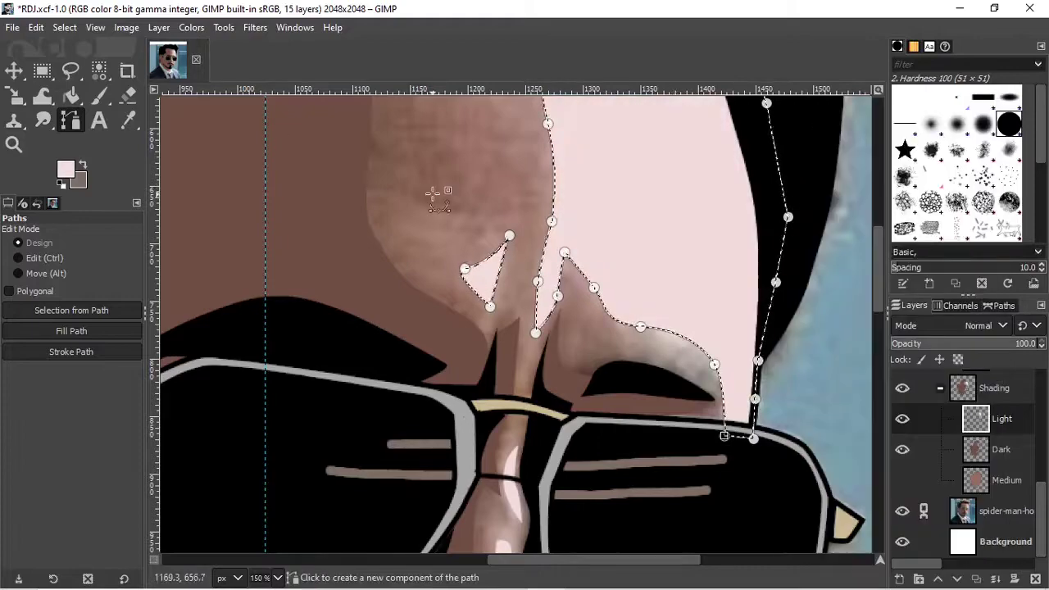
{"action": "key", "text": "m"}
{"action": "key", "text": "minus"}
{"action": "key", "text": "minus"}
{"action": "key", "text": "minus"}
{"action": "scroll", "coordinate": [1016, 459], "scroll_direction": "up", "scroll_amount": 3}
- Add a new layer named Dar_Dark above the Dark shading layer
{"action": "scroll", "coordinate": [1016, 459], "scroll_direction": "down", "scroll_amount": 2}
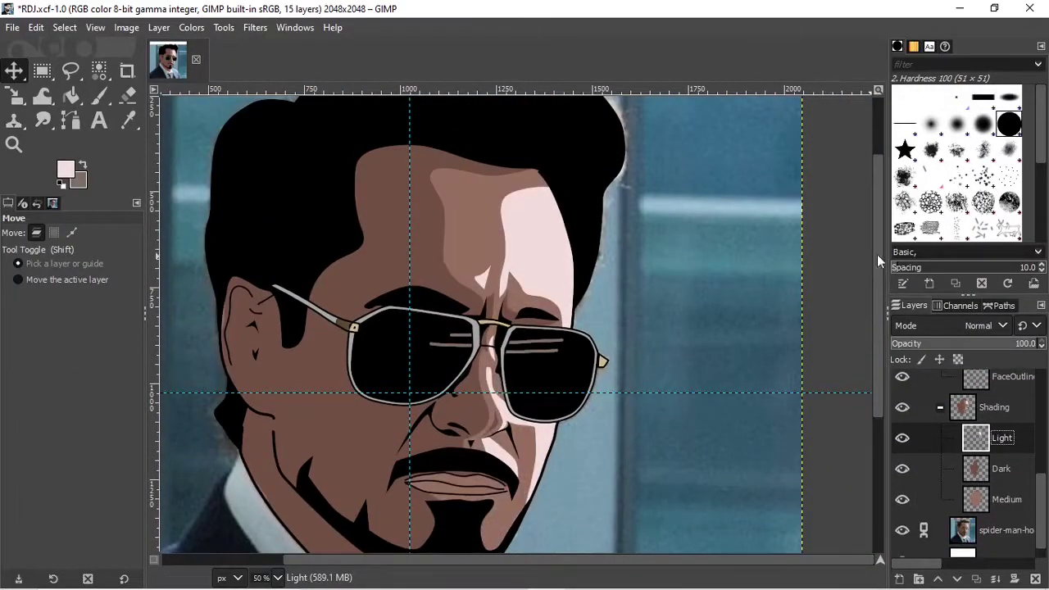
{"action": "left_click_drag", "start_coordinate": [877, 254], "coordinate": [883, 286]}
{"action": "scroll", "coordinate": [876, 290], "scroll_direction": "up", "scroll_amount": 1}
{"action": "scroll", "coordinate": [661, 368], "scroll_direction": "down", "scroll_amount": 3}
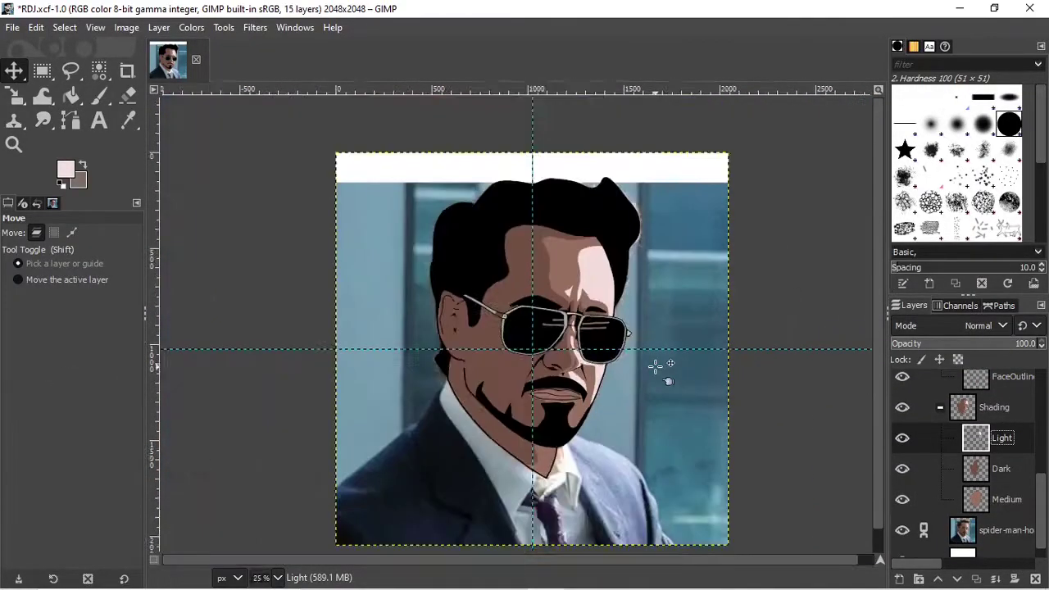
{"action": "scroll", "coordinate": [660, 368], "scroll_direction": "up", "scroll_amount": 3}
{"action": "scroll", "coordinate": [775, 346], "scroll_direction": "up", "scroll_amount": 1}
{"action": "scroll", "coordinate": [878, 318], "scroll_direction": "down", "scroll_amount": 1}
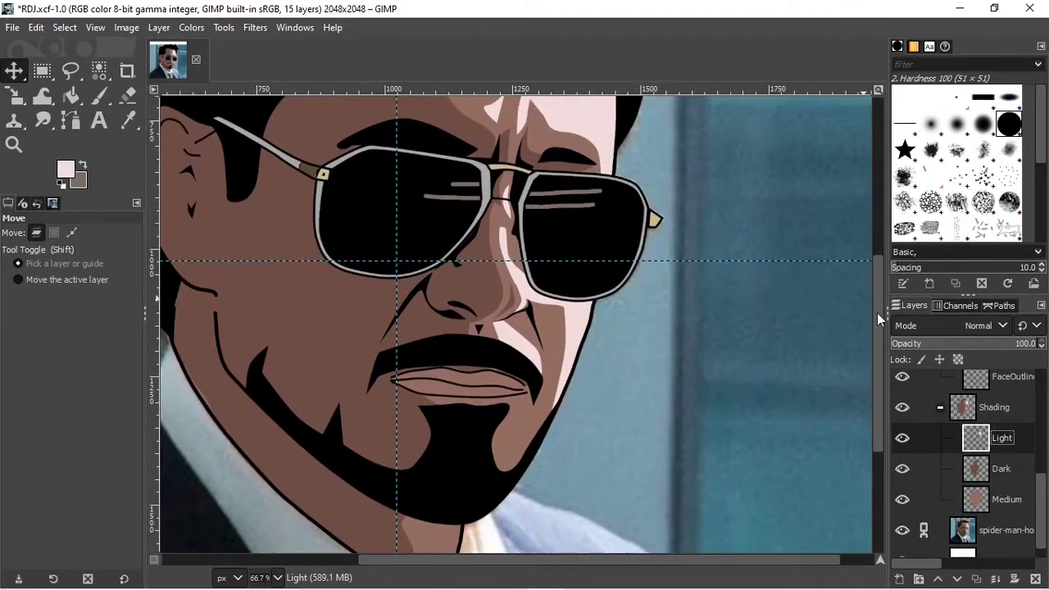
{"action": "left_click", "coordinate": [1001, 469]}
{"action": "key", "text": "shift+ctrl+n"}
{"action": "key", "text": "Return"}
- Set the foreground colour to a dark brown
{"action": "key", "text": "p"}
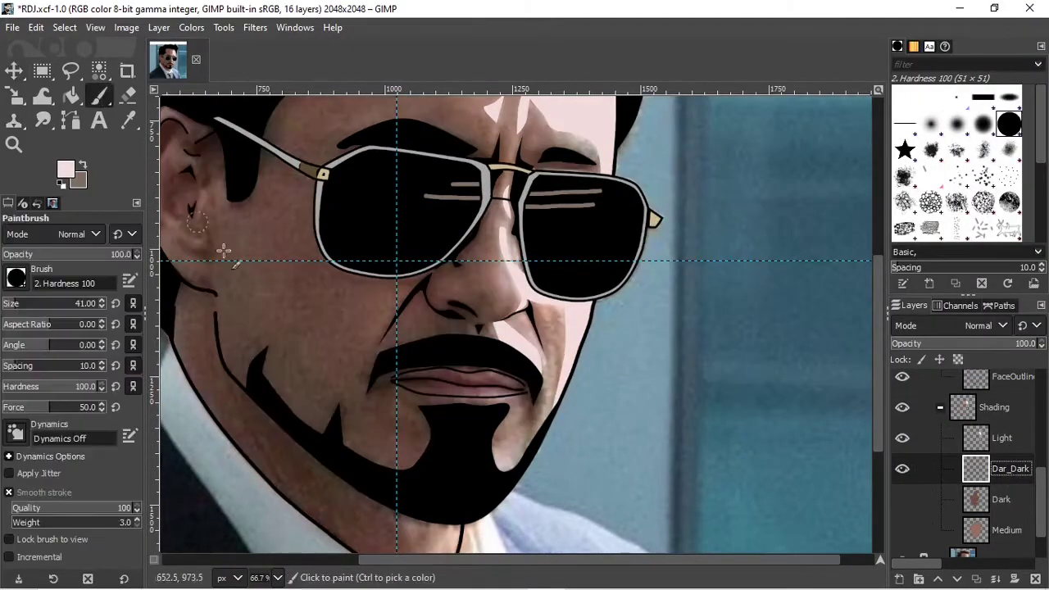
{"action": "left_click", "coordinate": [65, 169]}
{"action": "left_click_drag", "start_coordinate": [201, 66], "coordinate": [526, 101]}
{"action": "left_click", "coordinate": [442, 271]}
{"action": "left_click", "coordinate": [519, 353]}
- Trace a closed path outlining the shadow inside the ear
{"action": "scroll", "coordinate": [359, 416], "scroll_direction": "up", "scroll_amount": 3}
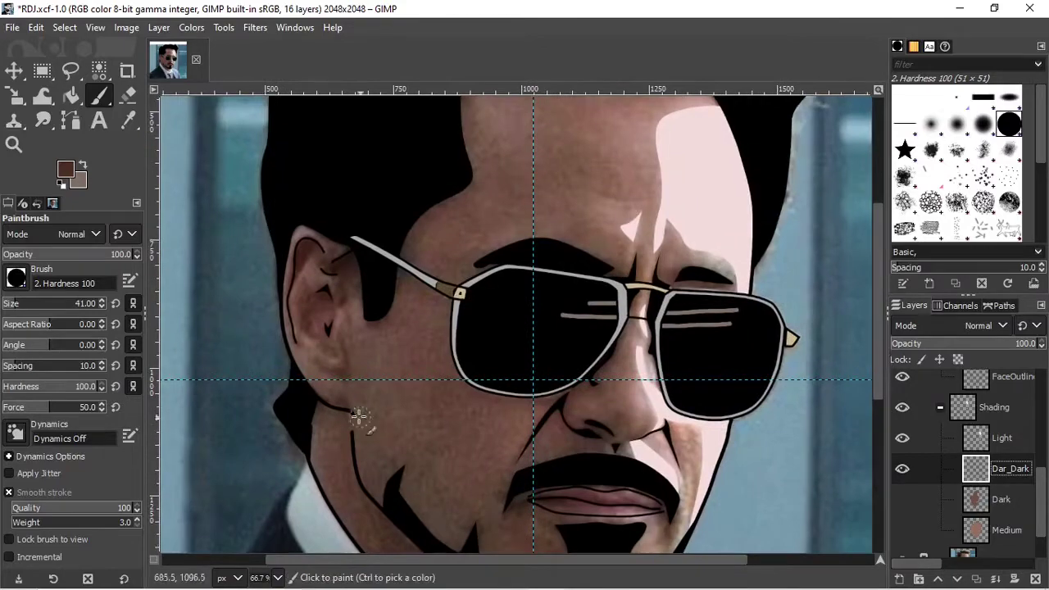
{"action": "scroll", "coordinate": [359, 417], "scroll_direction": "up", "scroll_amount": 3}
{"action": "key", "text": "b"}
{"action": "left_click", "coordinate": [272, 368]}
{"action": "left_click", "coordinate": [322, 375]}
{"action": "left_click", "coordinate": [341, 335]}
{"action": "left_click", "coordinate": [337, 285]}
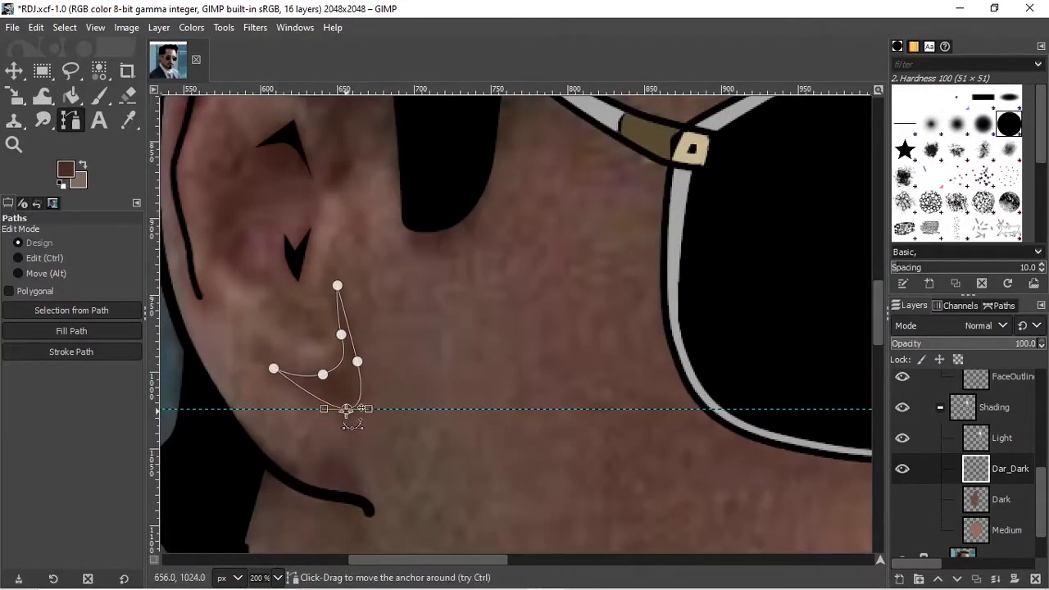
{"action": "scroll", "coordinate": [268, 322], "scroll_direction": "up", "scroll_amount": 3}
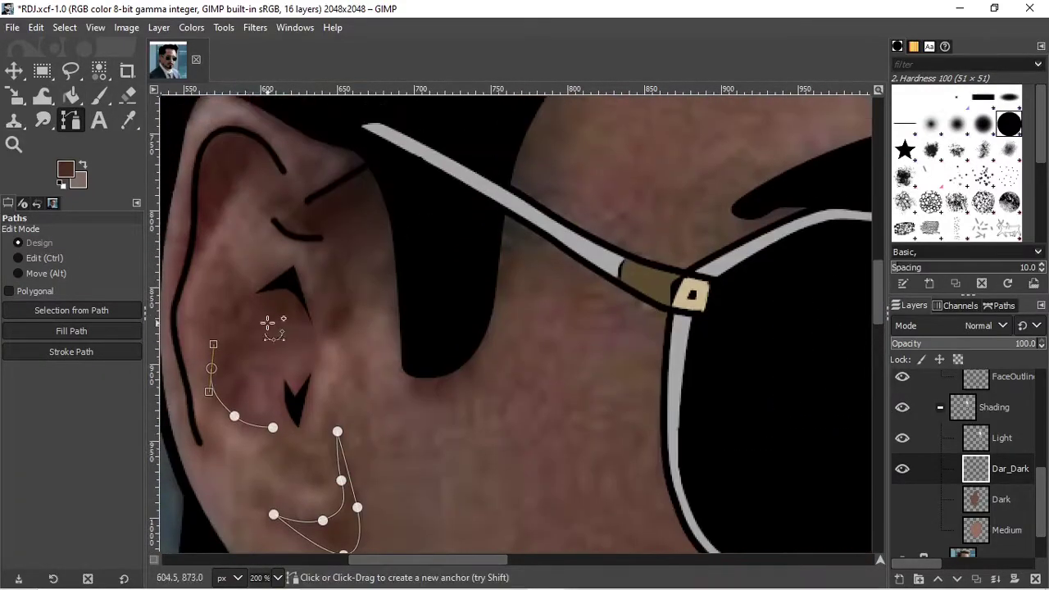
{"action": "scroll", "coordinate": [303, 293], "scroll_direction": "up", "scroll_amount": 1}
{"action": "left_click", "coordinate": [309, 312]}
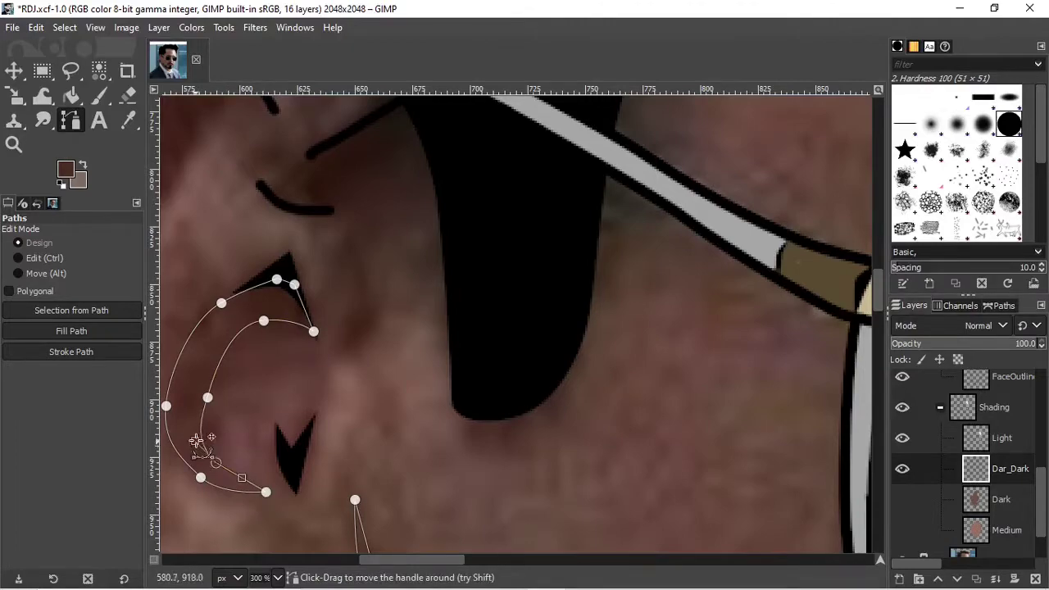
{"action": "left_click", "coordinate": [201, 477]}
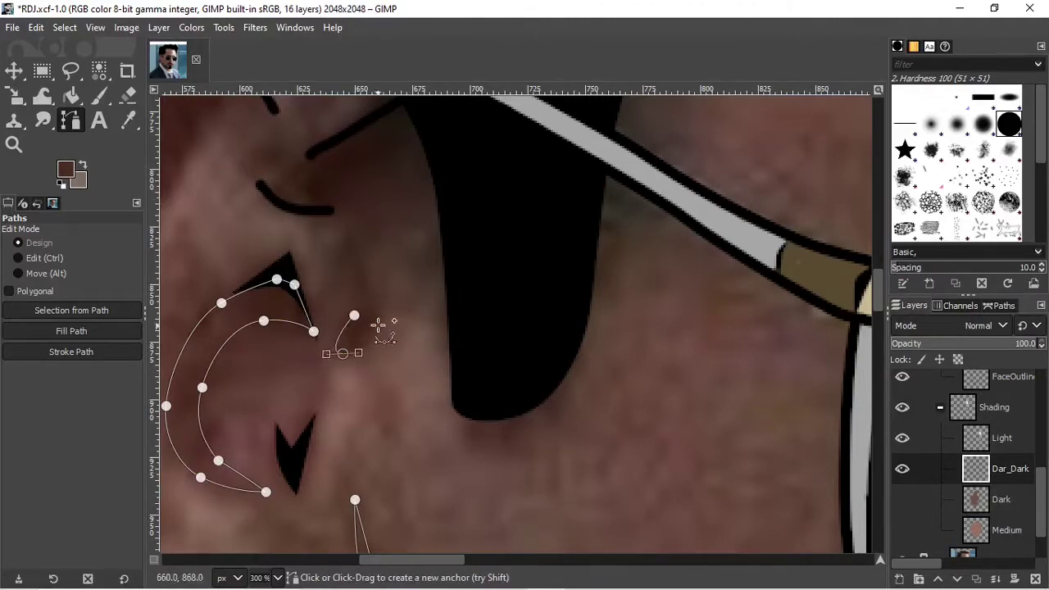
{"action": "scroll", "coordinate": [326, 276], "scroll_direction": "up", "scroll_amount": 3}
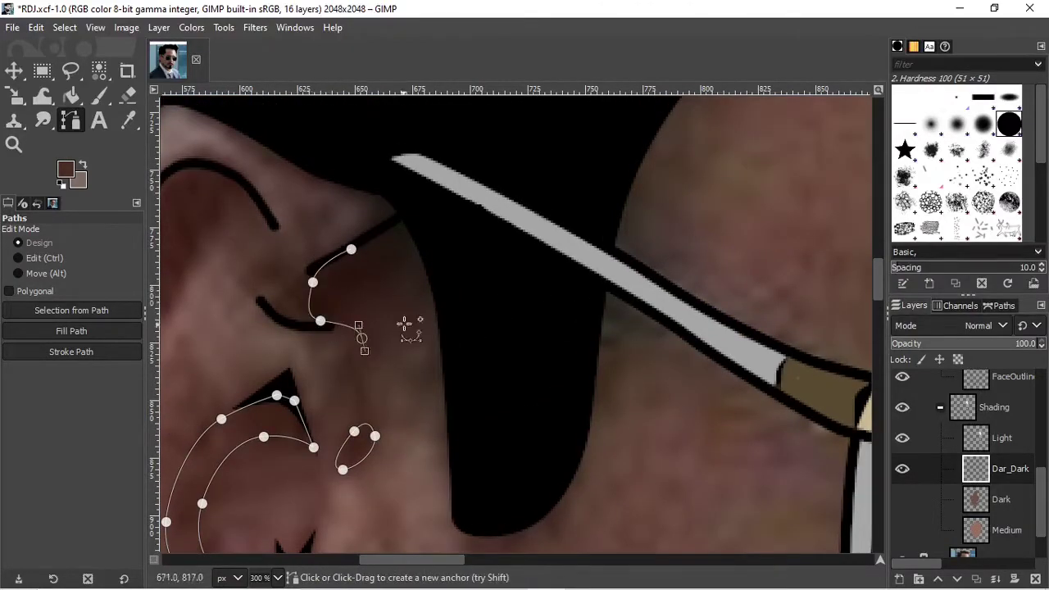
{"action": "left_click", "coordinate": [353, 248], "text": "ctrl"}
- Trace the jawline shadow path with a curved anchor
{"action": "scroll", "coordinate": [385, 377], "scroll_direction": "left", "scroll_amount": 7}
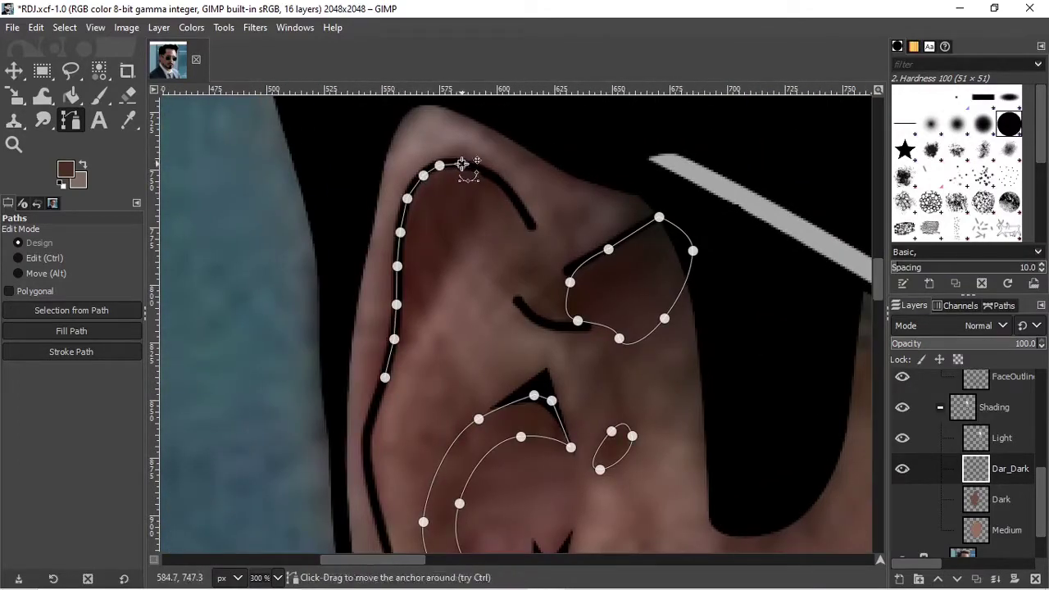
{"action": "left_click_drag", "start_coordinate": [879, 268], "coordinate": [880, 338]}
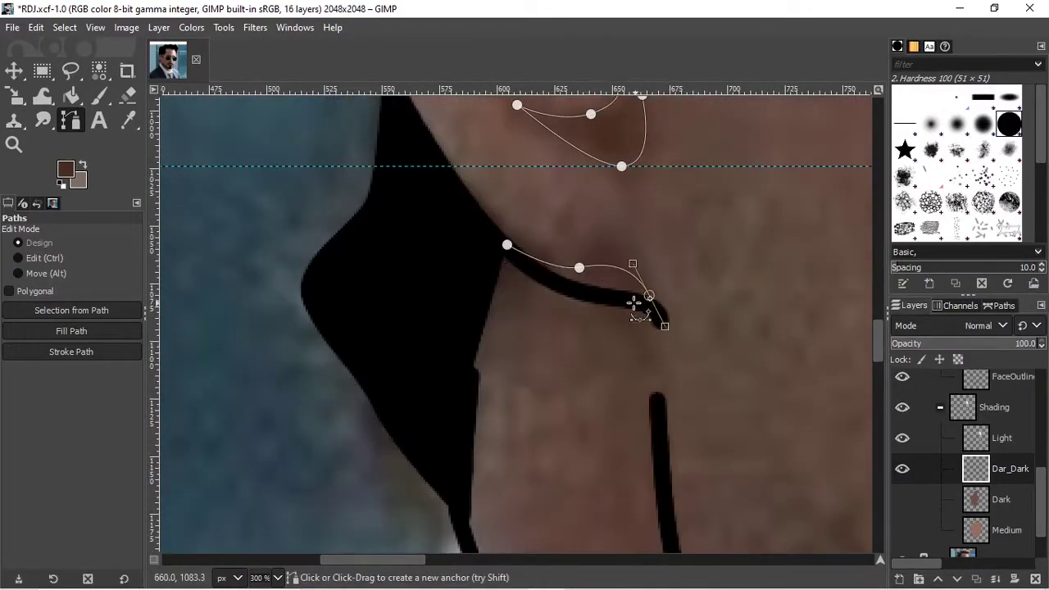
{"action": "scroll", "coordinate": [780, 396], "scroll_direction": "down", "scroll_amount": 4, "text": "ctrl"}
{"action": "scroll", "coordinate": [470, 282], "scroll_direction": "up", "scroll_amount": 3, "text": "ctrl"}
{"action": "left_click_drag", "start_coordinate": [461, 195], "coordinate": [457, 212]}
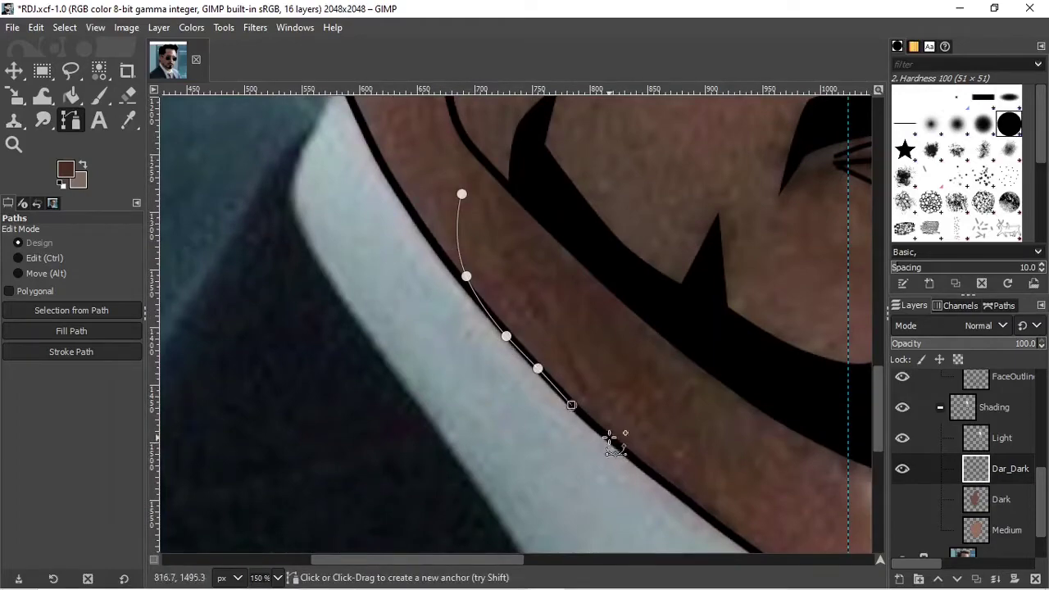
{"action": "scroll", "coordinate": [650, 472], "scroll_direction": "down", "scroll_amount": 2}
{"action": "scroll", "coordinate": [631, 469], "scroll_direction": "right", "scroll_amount": 3}
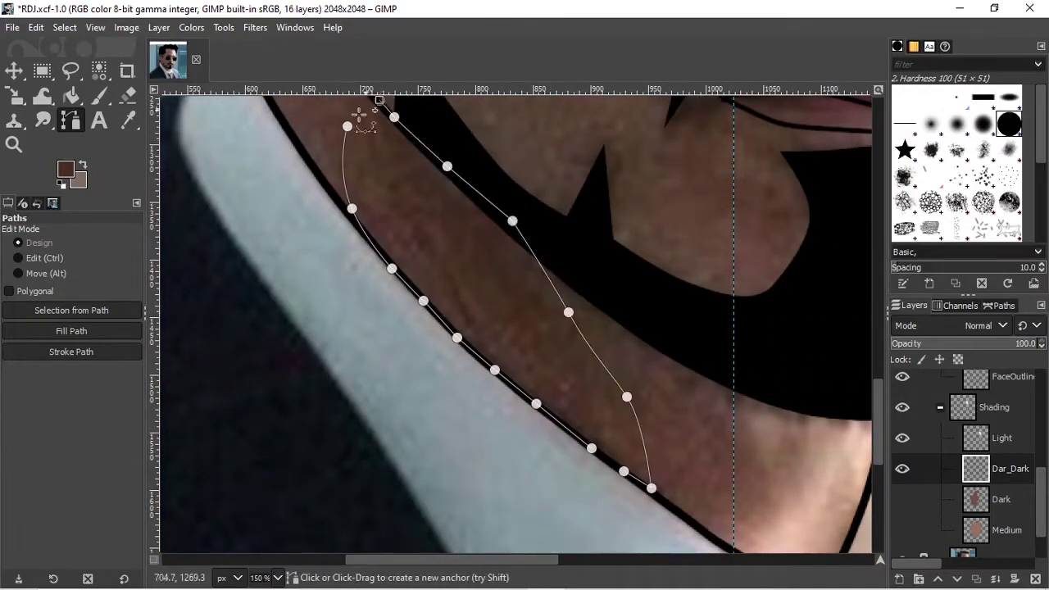
- Turn the traced paths into a selection and fill it with dark brown
{"action": "right_click", "coordinate": [438, 223]}
{"action": "left_click", "coordinate": [65, 27]}
{"action": "left_click", "coordinate": [77, 69]}
{"action": "scroll", "coordinate": [475, 214], "scroll_direction": "down", "scroll_amount": 3, "text": "ctrl"}
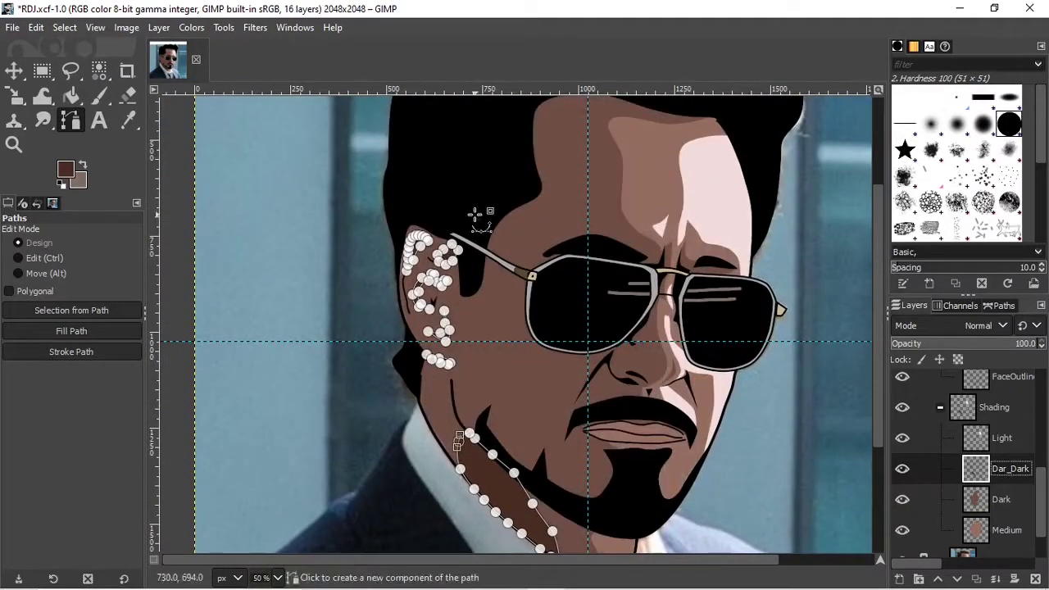
{"action": "scroll", "coordinate": [873, 375], "scroll_direction": "right", "scroll_amount": 3}
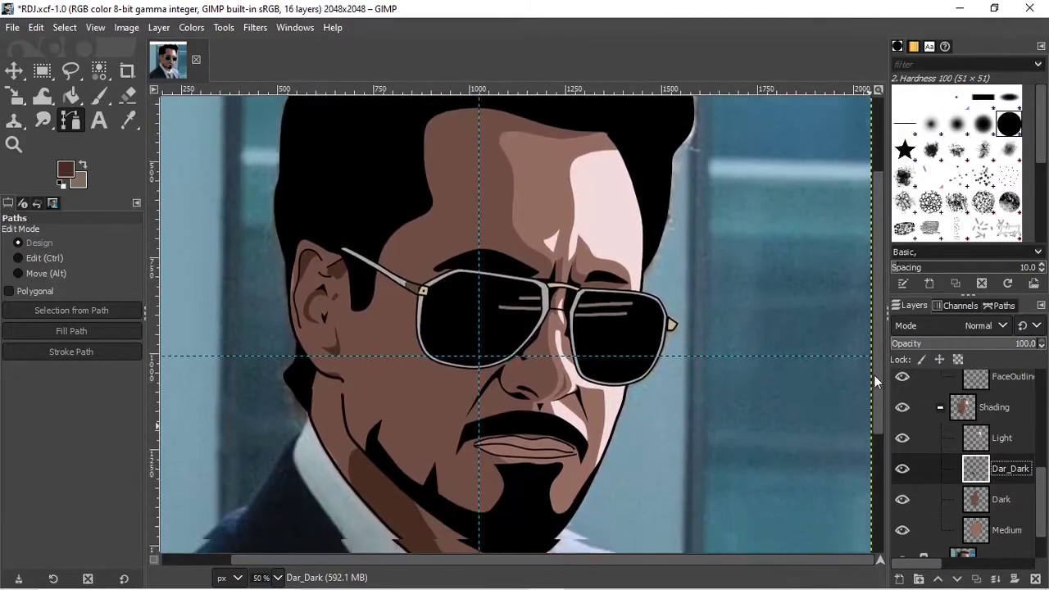
- Add a new layer named Background beneath the portrait layers
{"action": "scroll", "coordinate": [693, 363], "scroll_direction": "down", "scroll_amount": 1, "text": "ctrl"}
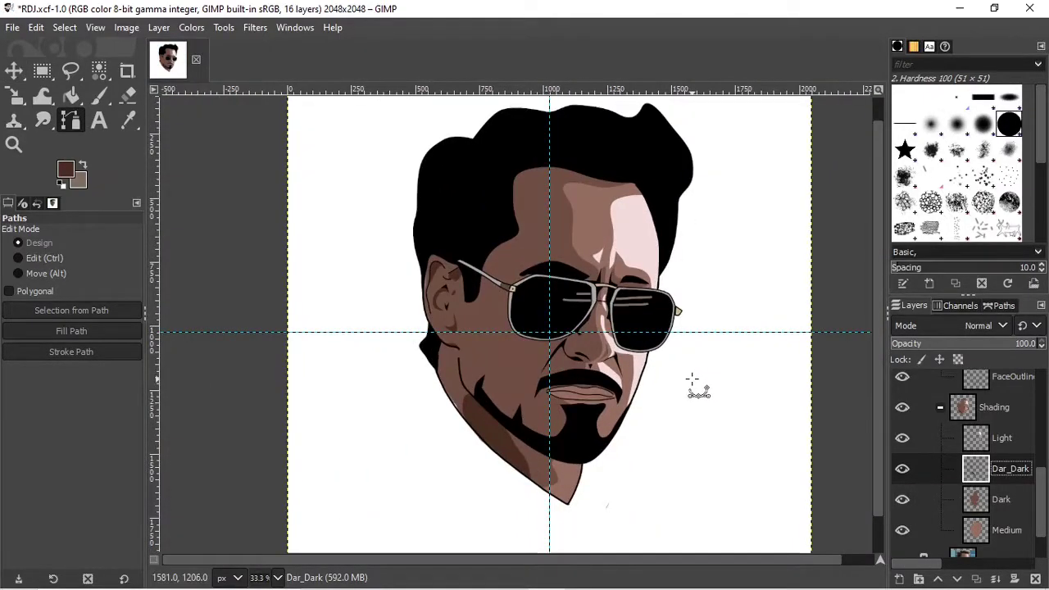
{"action": "scroll", "coordinate": [984, 459], "scroll_direction": "down", "scroll_amount": 2}
{"action": "left_click", "coordinate": [1004, 541]}
{"action": "key", "text": "ctrl+shift+n"}
{"action": "type", "text": "Background"}
{"action": "key", "text": "Return"}
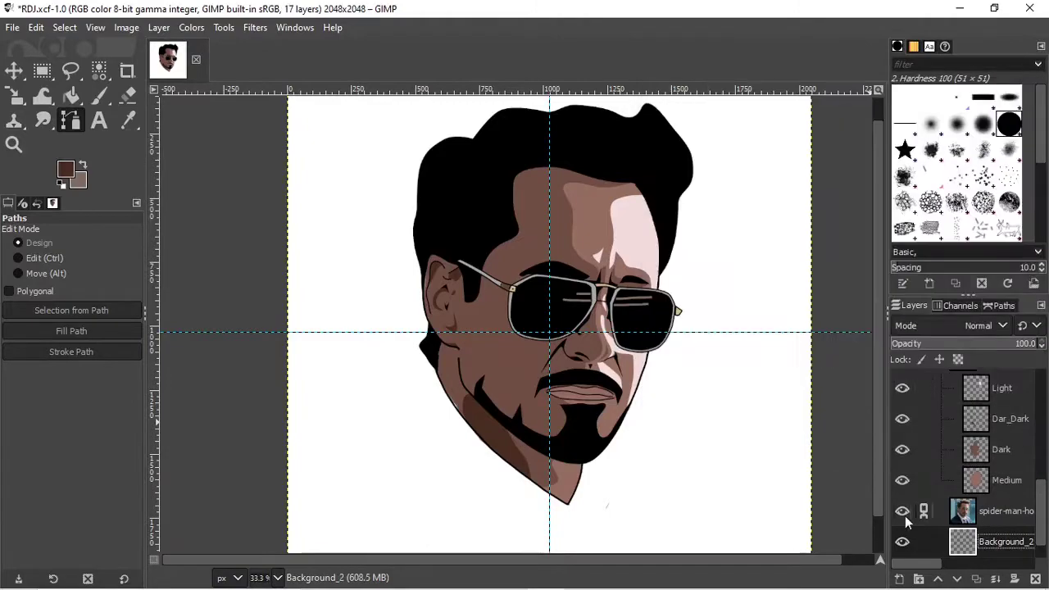
{"action": "left_click", "coordinate": [902, 512]}
- Fill the Background layer with dark slate blue and hide the reference photo
{"action": "key", "text": "p"}
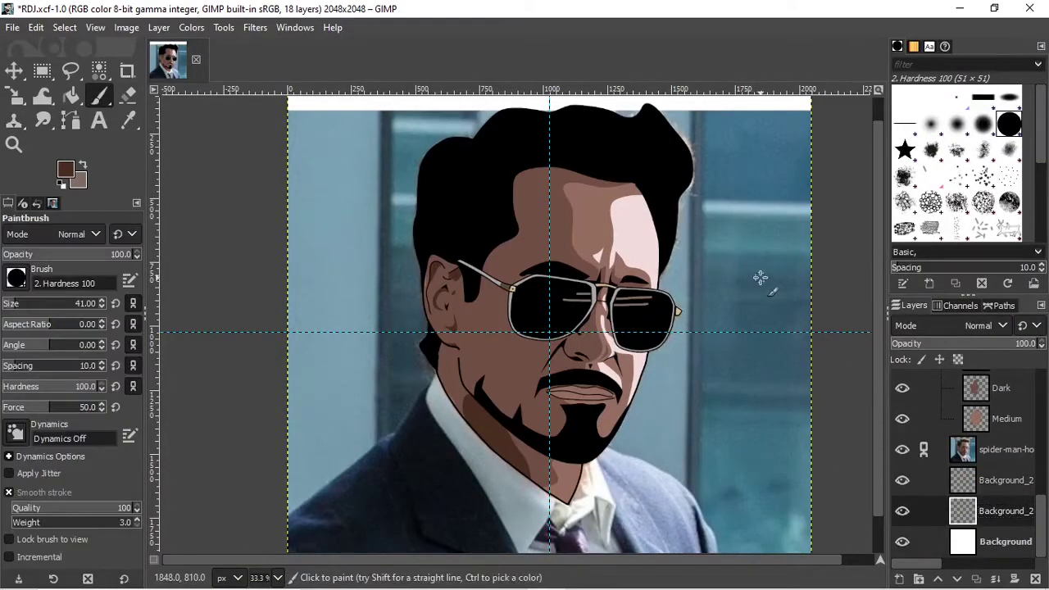
{"action": "left_click", "coordinate": [65, 170]}
{"action": "left_click", "coordinate": [519, 353]}
{"action": "right_click", "coordinate": [742, 266]}
{"action": "left_click", "coordinate": [538, 370]}
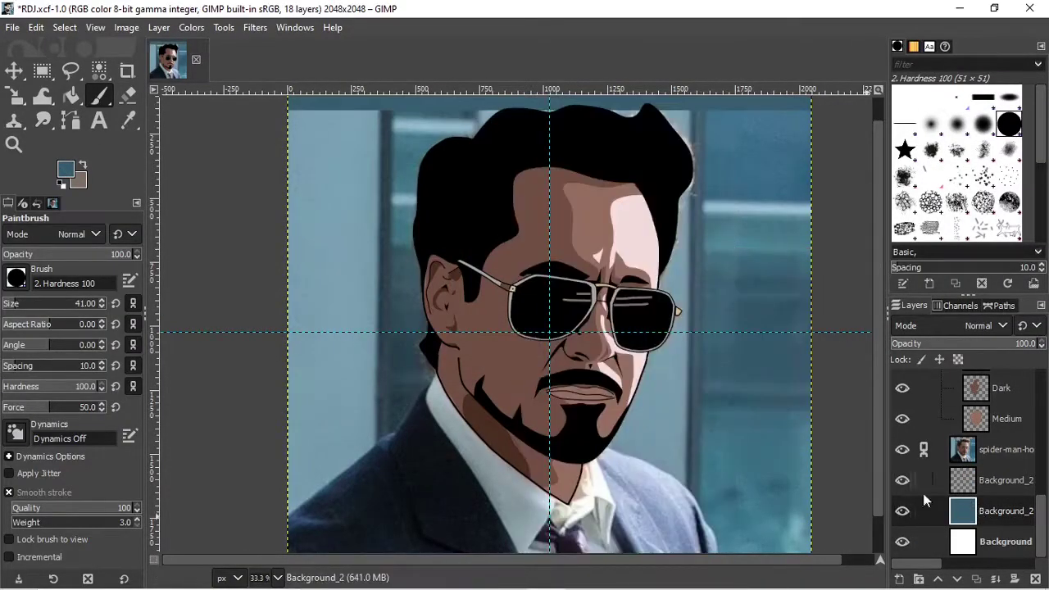
{"action": "left_click", "coordinate": [902, 449]}
{"action": "scroll", "coordinate": [879, 377], "scroll_direction": "up", "scroll_amount": 1}
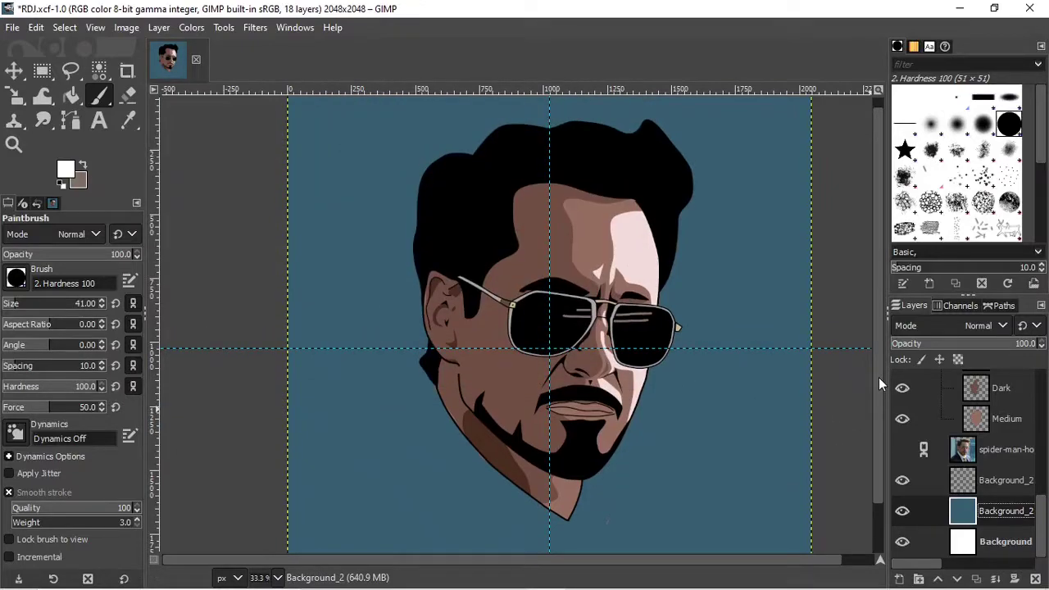
- On the Background_2 copy, drag a radial FG to Transparent white glow from the centre
{"action": "left_click", "coordinate": [983, 482]}
{"action": "left_click", "coordinate": [145, 122]}
{"action": "left_click", "coordinate": [15, 276]}
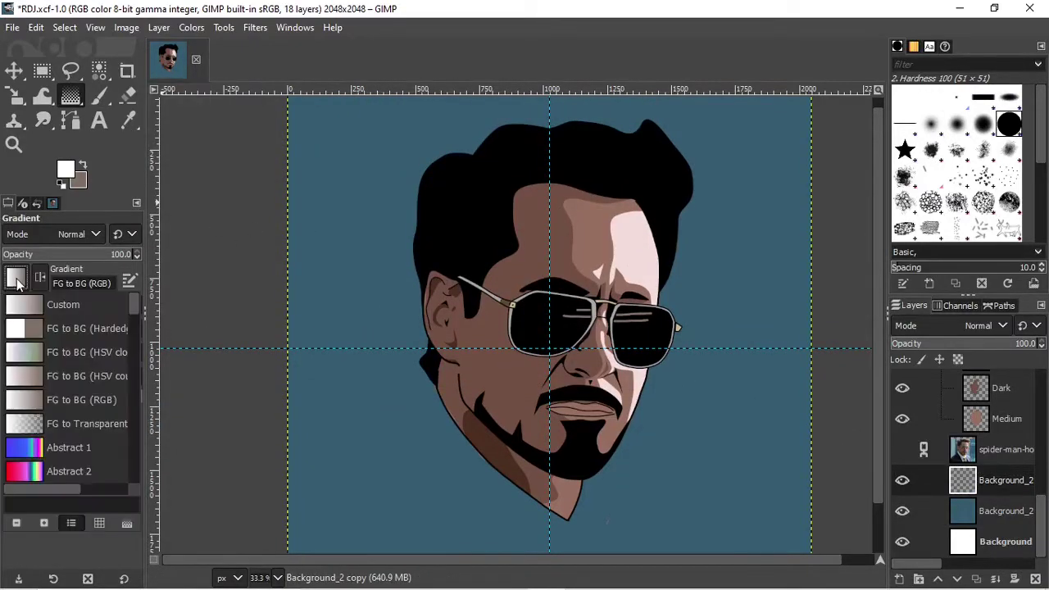
{"action": "left_click", "coordinate": [109, 389]}
{"action": "left_click_drag", "start_coordinate": [549, 348], "coordinate": [809, 347]}
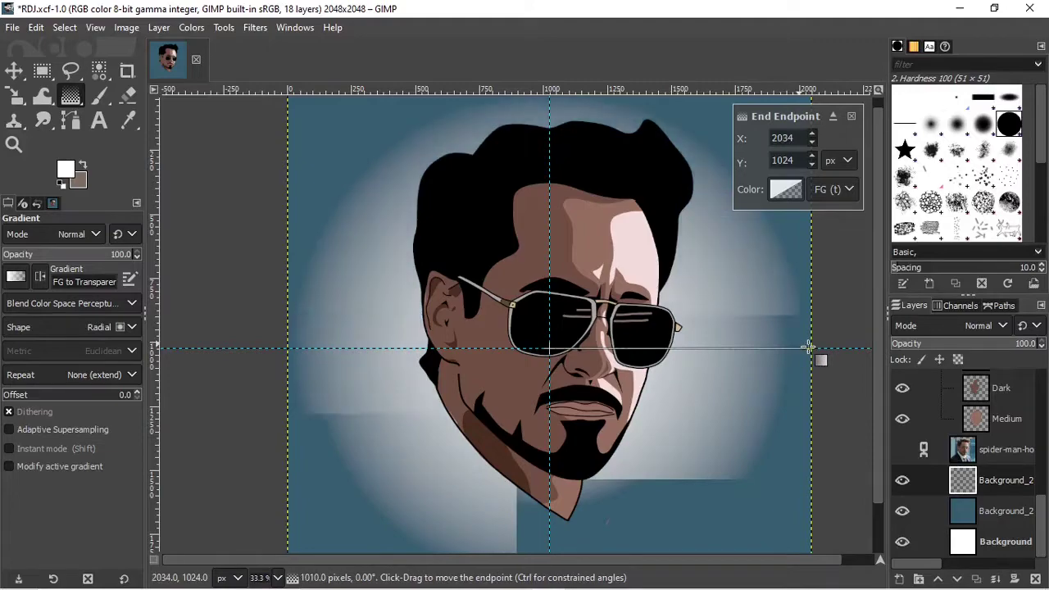
- Add a stop to tighten the glow, commit it, and show the reference photo
{"action": "scroll", "coordinate": [882, 325], "scroll_direction": "down", "scroll_amount": 2}
{"action": "scroll", "coordinate": [763, 324], "scroll_direction": "down", "scroll_amount": 1, "text": "ctrl"}
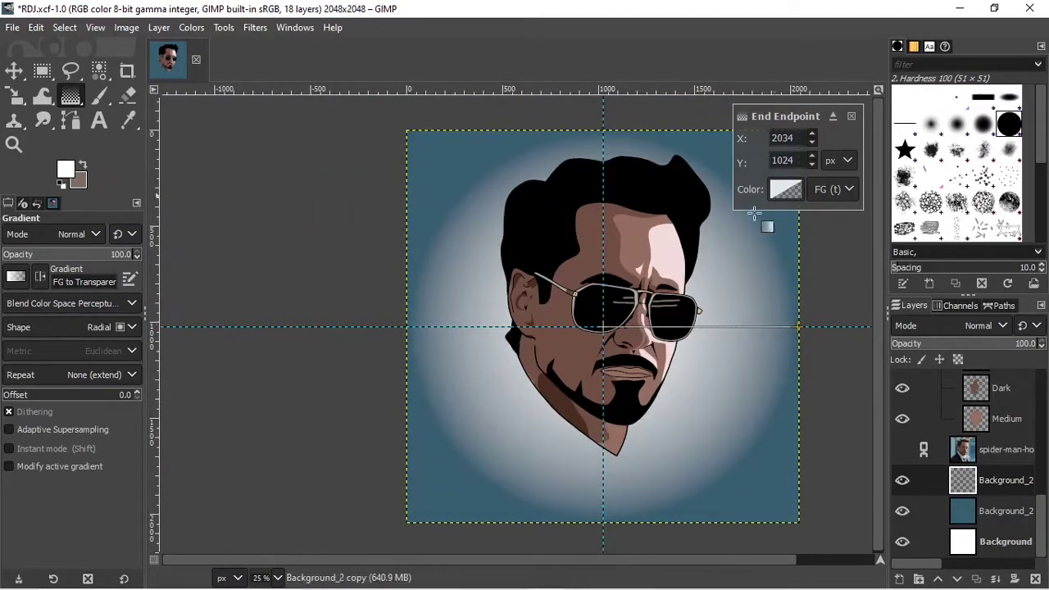
{"action": "left_click", "coordinate": [701, 326]}
{"action": "left_click", "coordinate": [755, 327]}
{"action": "left_click_drag", "start_coordinate": [755, 326], "coordinate": [707, 326]}
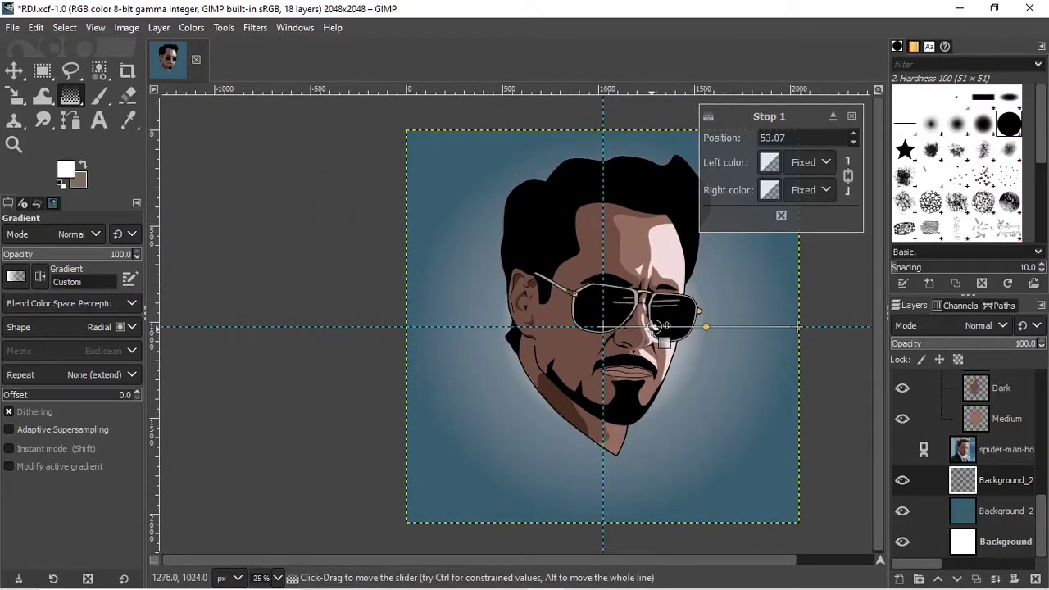
{"action": "left_click", "coordinate": [656, 326]}
{"action": "key", "text": "Return"}
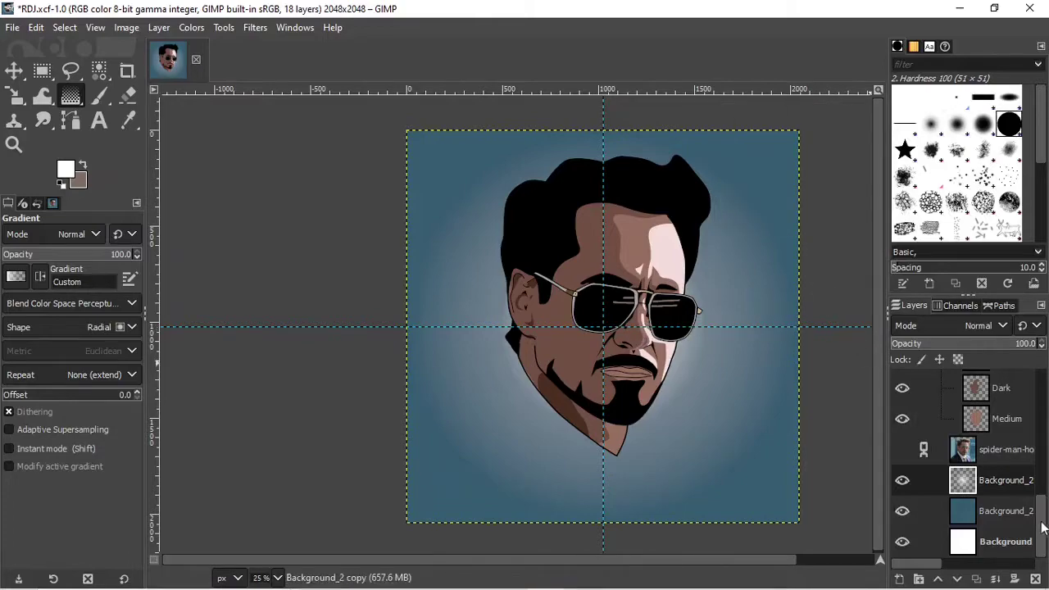
{"action": "scroll", "coordinate": [1042, 529], "scroll_direction": "up", "scroll_amount": 1}
{"action": "left_click", "coordinate": [902, 485]}
{"action": "left_click_drag", "start_coordinate": [899, 453], "coordinate": [902, 423]}
- Add a new layer named Dark_Mid in the Shading group
{"action": "scroll", "coordinate": [552, 318], "scroll_direction": "up", "scroll_amount": 3, "text": "ctrl"}
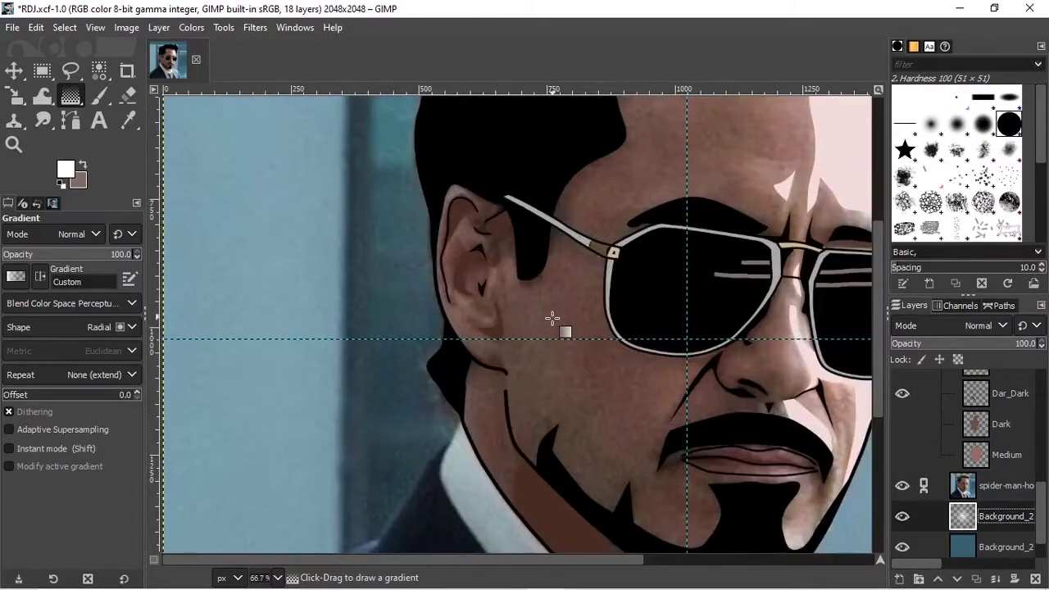
{"action": "left_click", "coordinate": [902, 424]}
{"action": "left_click", "coordinate": [1006, 424]}
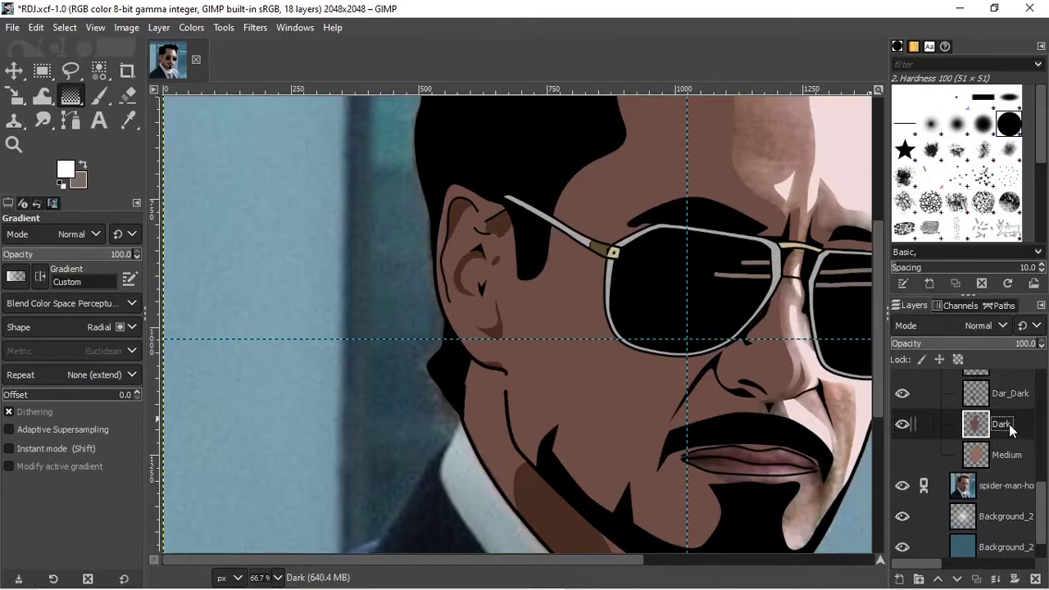
{"action": "key", "text": "shift+ctrl+n"}
{"action": "type", "text": "Dark_Mid"}
{"action": "key", "text": "Return"}
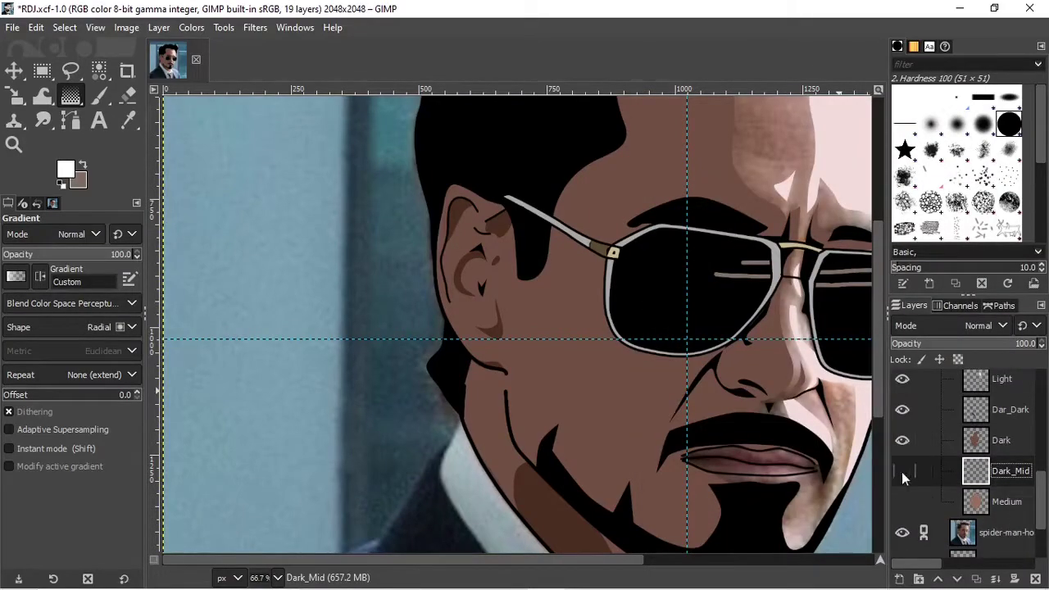
- Pick a brown foreground colour and toggle the Dark layer to compare shading
{"action": "key", "text": "p"}
{"action": "left_click", "coordinate": [65, 169]}
{"action": "left_click", "coordinate": [846, 300]}
{"action": "left_click", "coordinate": [527, 398]}
{"action": "left_click", "coordinate": [749, 361]}
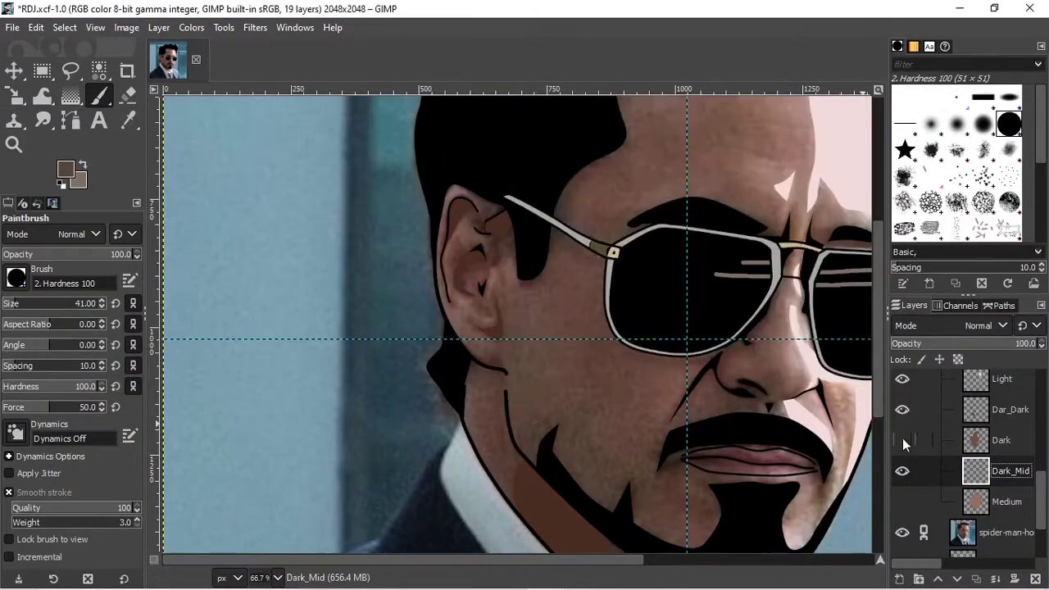
{"action": "left_click", "coordinate": [902, 440]}
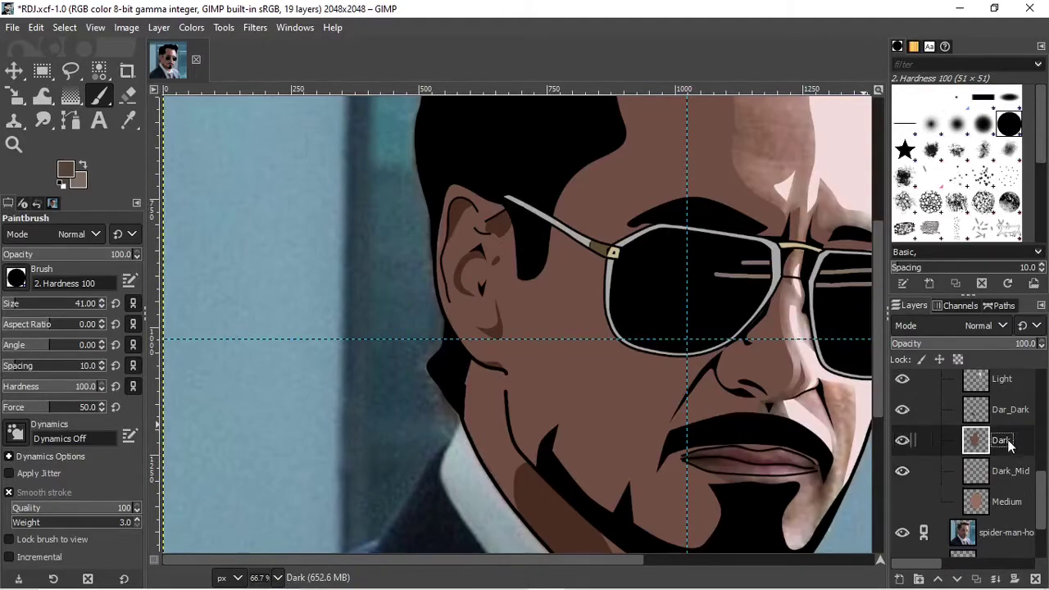
{"action": "left_click", "coordinate": [901, 440]}
{"action": "left_click", "coordinate": [902, 440]}
{"action": "left_click_drag", "start_coordinate": [1045, 490], "coordinate": [1045, 501]}
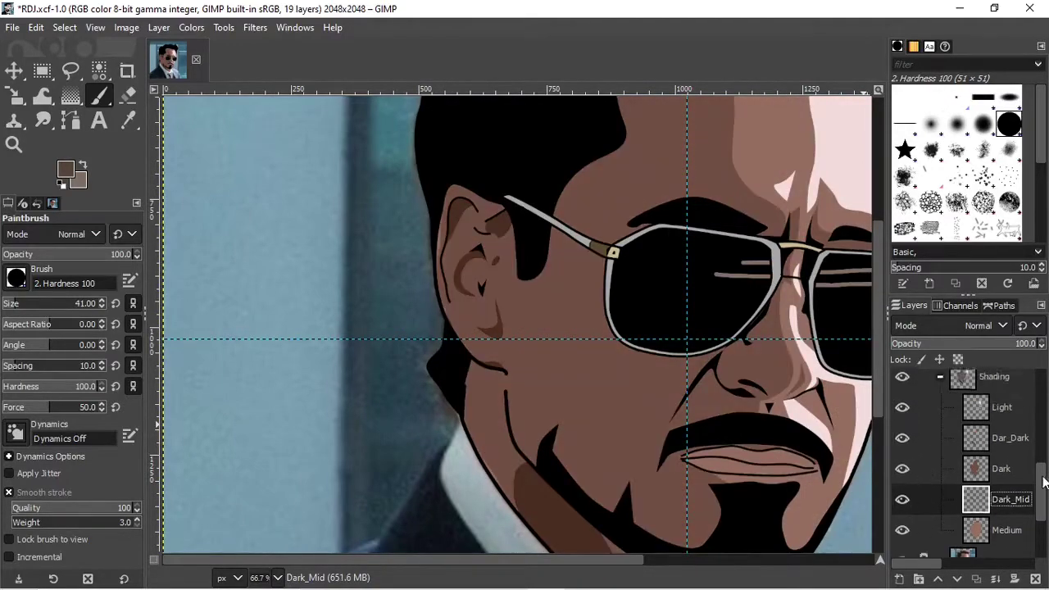
- Move Dark_Mid above the Dark layer, temporarily hiding Dark and Medium
{"action": "left_click", "coordinate": [902, 420]}
{"action": "left_click", "coordinate": [902, 482]}
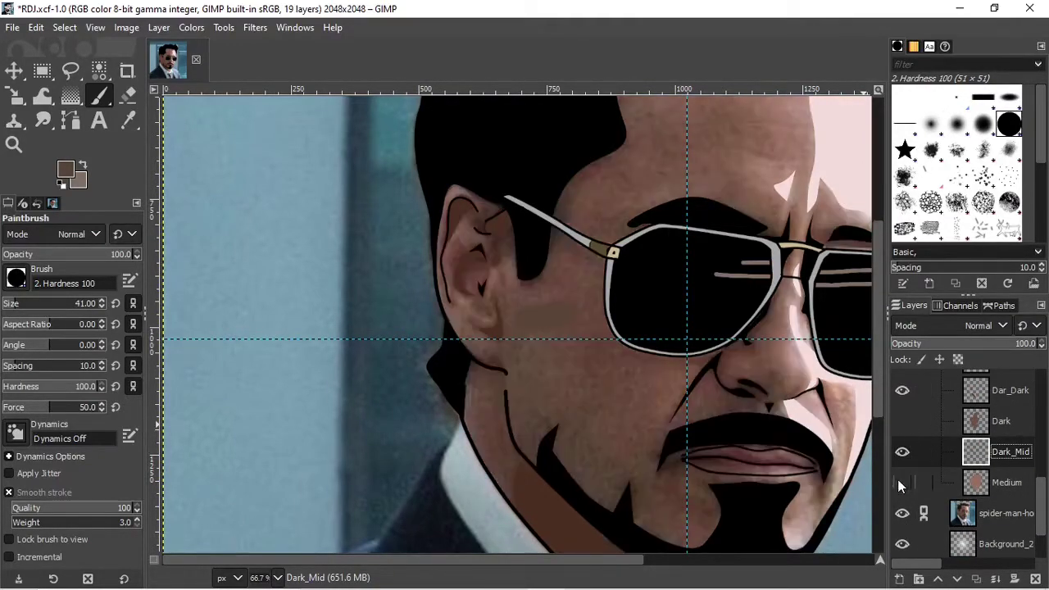
{"action": "left_click_drag", "start_coordinate": [1006, 452], "coordinate": [1016, 416]}
{"action": "left_click", "coordinate": [902, 451]}
{"action": "left_click", "coordinate": [902, 482]}
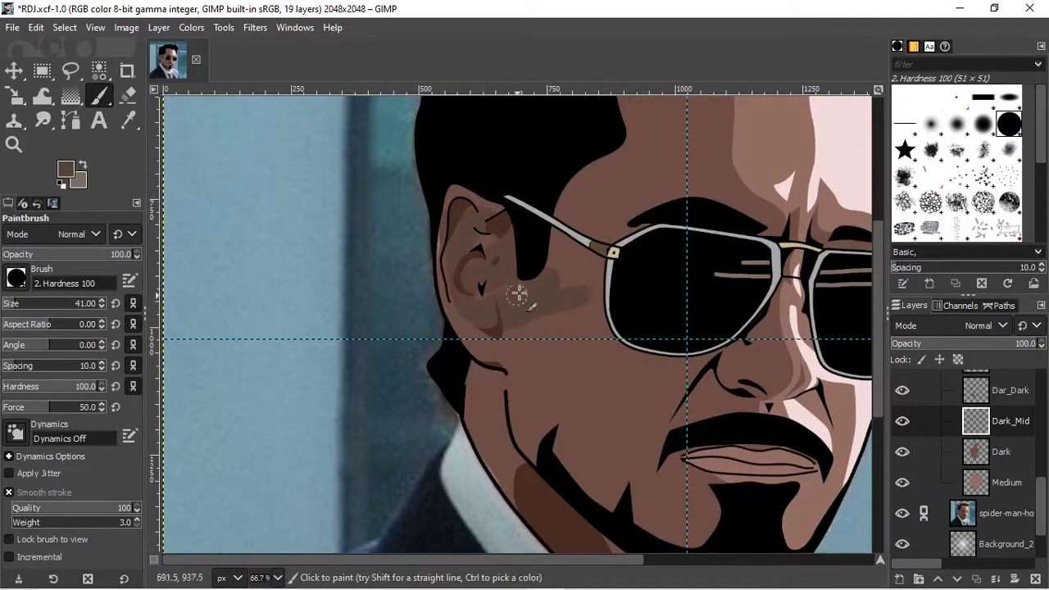
- Set the foreground to brown 58423b and hide the Dark and Medium layers
{"action": "left_click", "coordinate": [574, 385], "text": "ctrl"}
{"action": "left_click", "coordinate": [602, 240]}
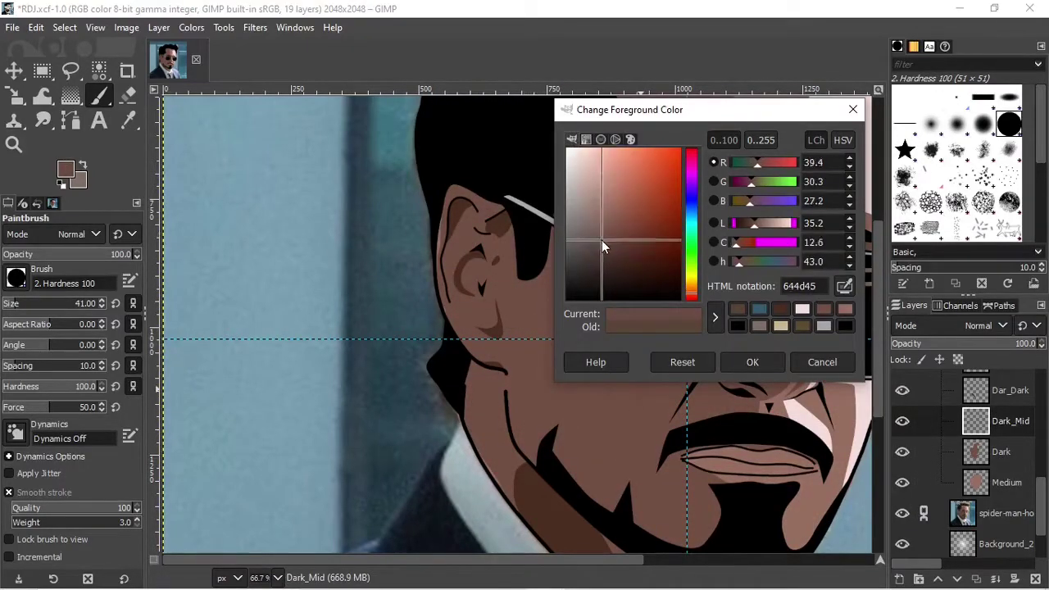
{"action": "left_click", "coordinate": [752, 359]}
{"action": "left_click", "coordinate": [902, 482]}
{"action": "left_click", "coordinate": [902, 452]}
{"action": "key", "text": "b"}
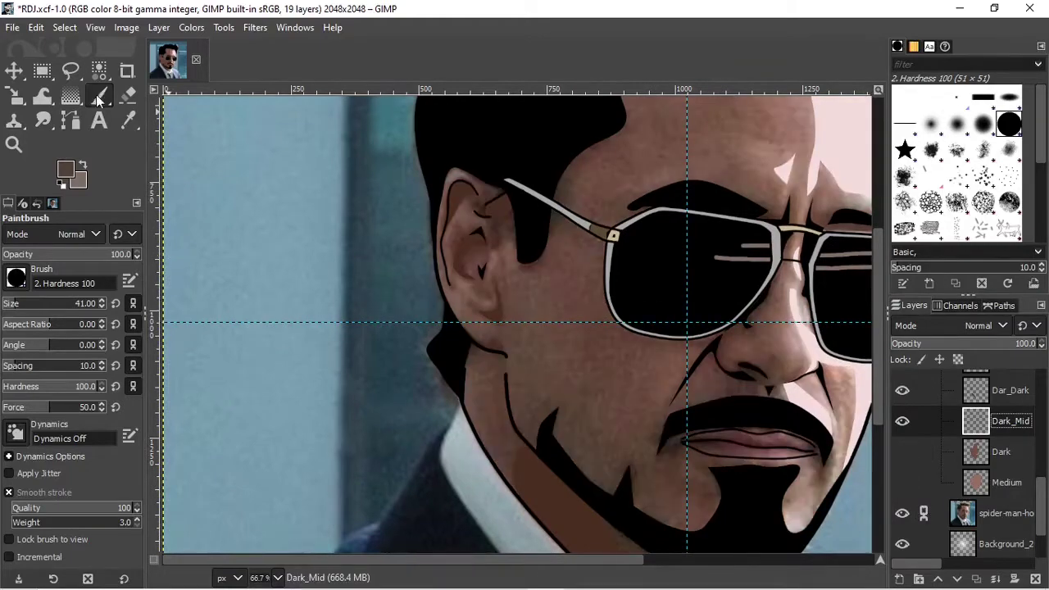
{"action": "scroll", "coordinate": [516, 327], "scroll_direction": "up", "scroll_amount": 3}
- Outline the top of the head on Dark_Mid with a path and turn it into a selection
{"action": "left_click", "coordinate": [863, 158]}
{"action": "left_click", "coordinate": [823, 163]}
{"action": "left_click_drag", "start_coordinate": [737, 148], "coordinate": [716, 139]}
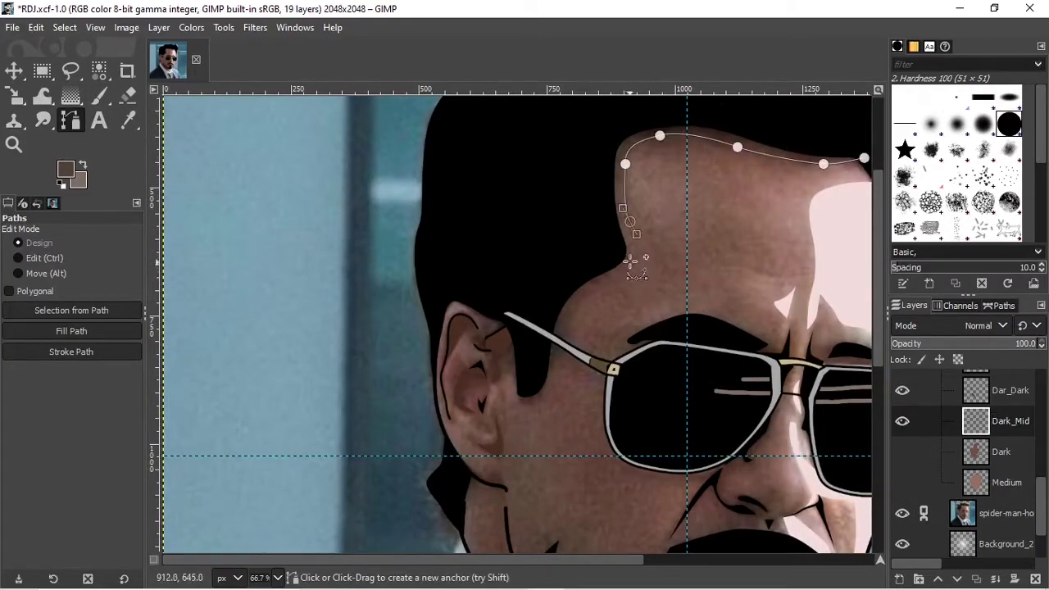
{"action": "scroll", "coordinate": [565, 325], "scroll_direction": "up", "scroll_amount": 2}
{"action": "left_click_drag", "start_coordinate": [648, 391], "coordinate": [749, 412]}
{"action": "left_click_drag", "start_coordinate": [696, 468], "coordinate": [573, 402]}
{"action": "scroll", "coordinate": [573, 403], "scroll_direction": "down", "scroll_amount": 3}
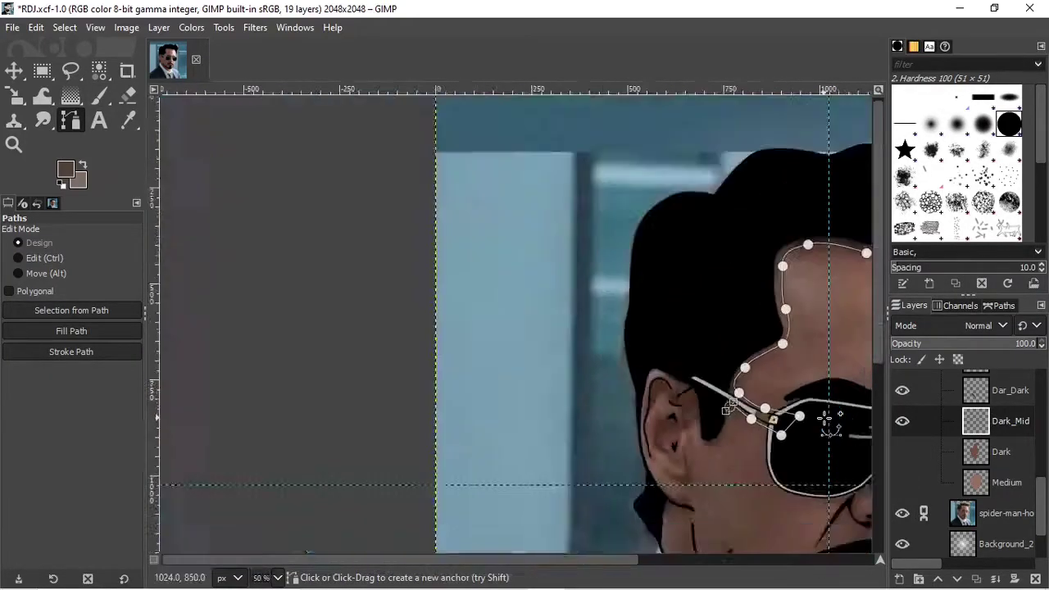
{"action": "scroll", "coordinate": [573, 402], "scroll_direction": "up", "scroll_amount": 2}
{"action": "scroll", "coordinate": [880, 357], "scroll_direction": "up", "scroll_amount": 8}
{"action": "scroll", "coordinate": [614, 559], "scroll_direction": "right", "scroll_amount": 6}
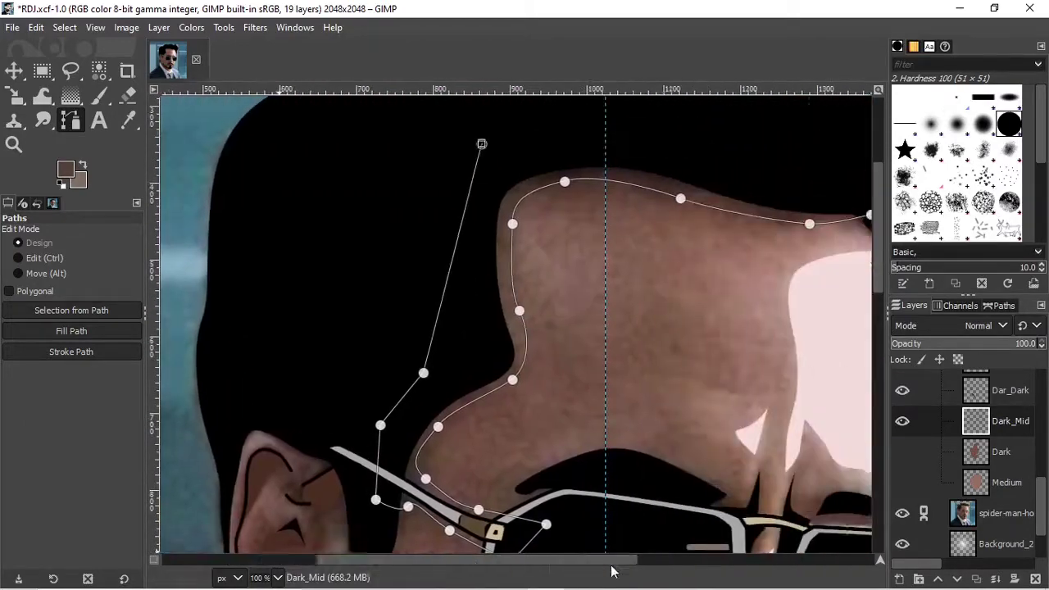
{"action": "scroll", "coordinate": [882, 323], "scroll_direction": "down", "scroll_amount": 6}
{"action": "key", "text": "Return"}
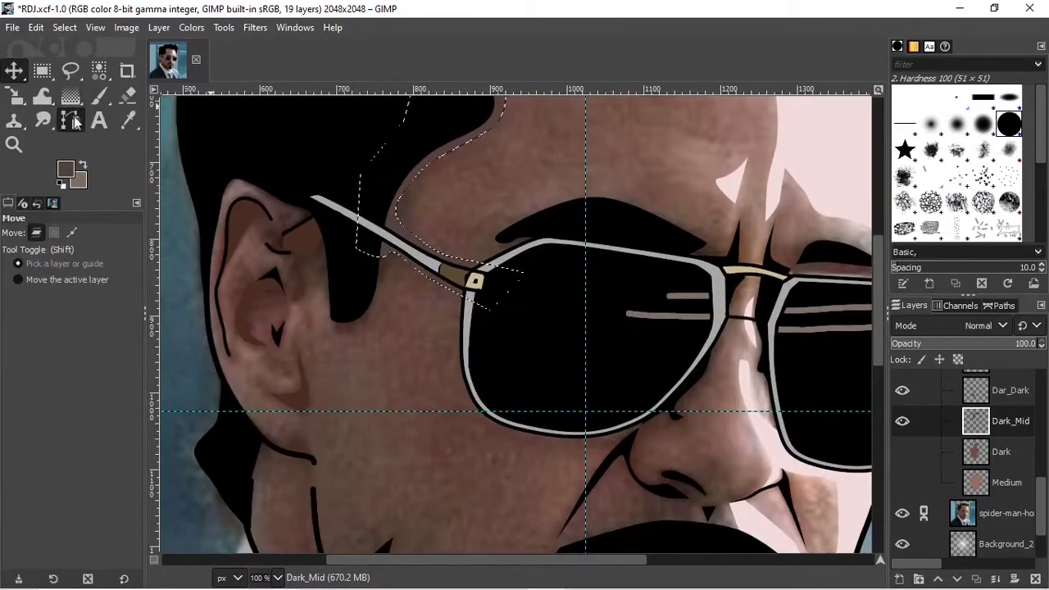
{"action": "scroll", "coordinate": [882, 323], "scroll_direction": "down", "scroll_amount": 2}
{"action": "scroll", "coordinate": [881, 324], "scroll_direction": "down", "scroll_amount": 4}
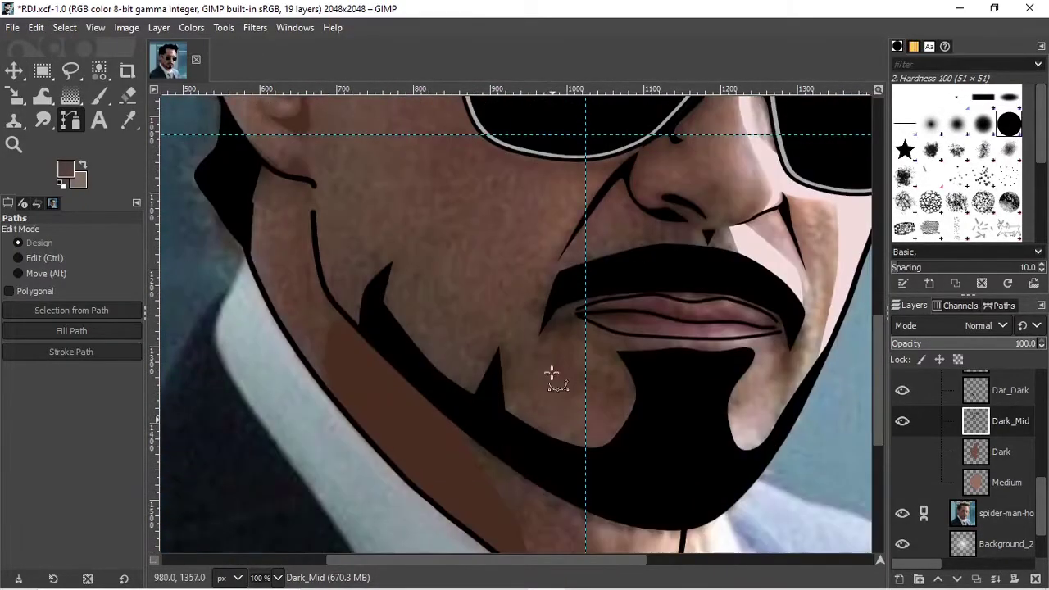
- Outline the nose area with a path and clear the Dark_Mid shading inside it
{"action": "left_click", "coordinate": [635, 201]}
{"action": "scroll", "coordinate": [635, 200], "scroll_direction": "up", "scroll_amount": 2}
{"action": "scroll", "coordinate": [857, 368], "scroll_direction": "up", "scroll_amount": 2}
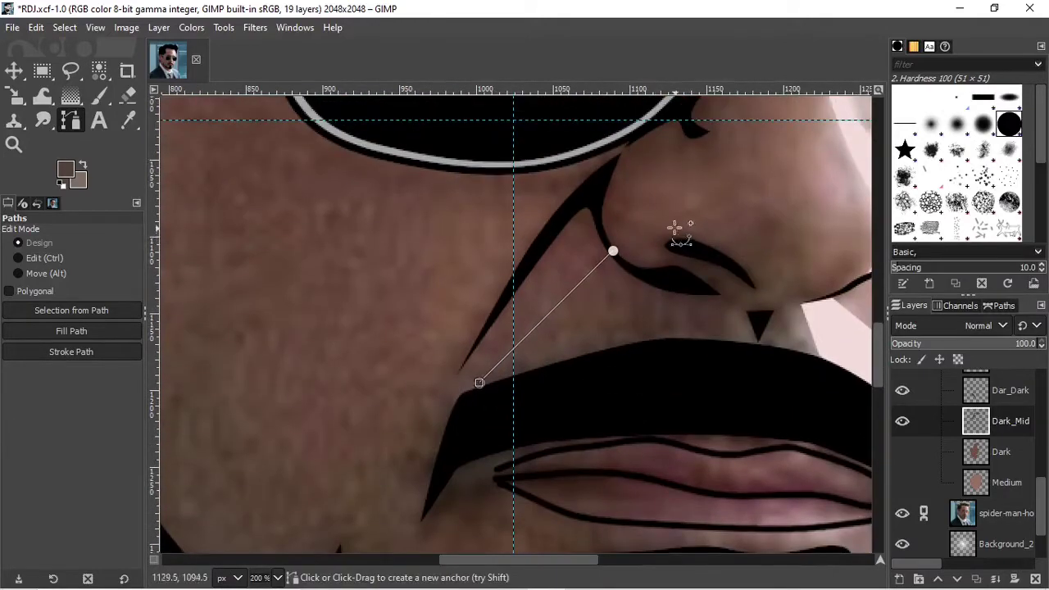
{"action": "left_click", "coordinate": [799, 269], "text": "ctrl"}
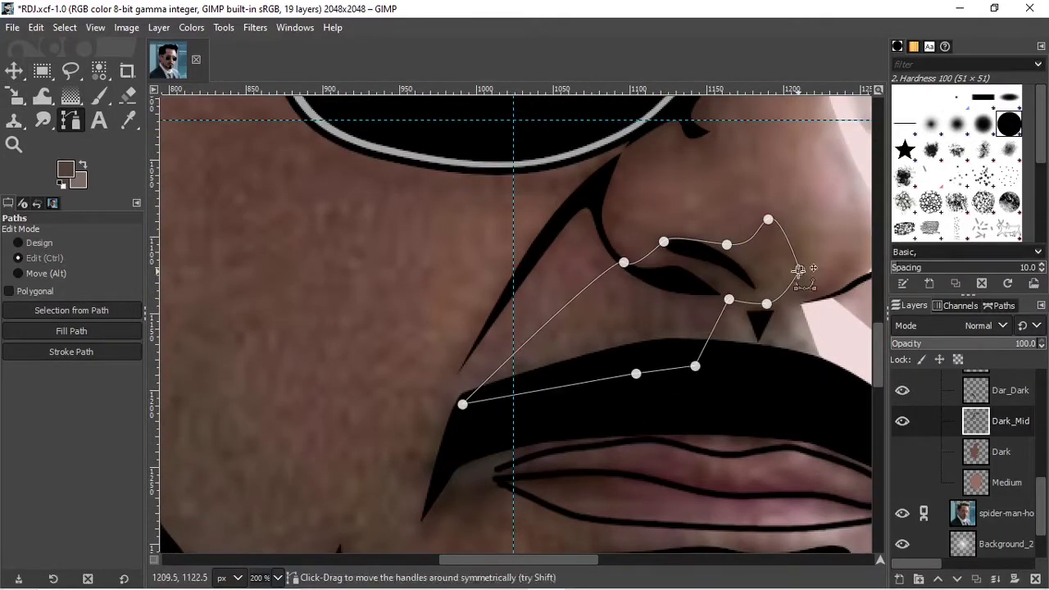
{"action": "key", "text": "Return"}
{"action": "right_click", "coordinate": [598, 368]}
{"action": "left_click", "coordinate": [772, 389]}
{"action": "scroll", "coordinate": [469, 461], "scroll_direction": "down", "scroll_amount": 4}
{"action": "scroll", "coordinate": [469, 461], "scroll_direction": "up", "scroll_amount": 2}
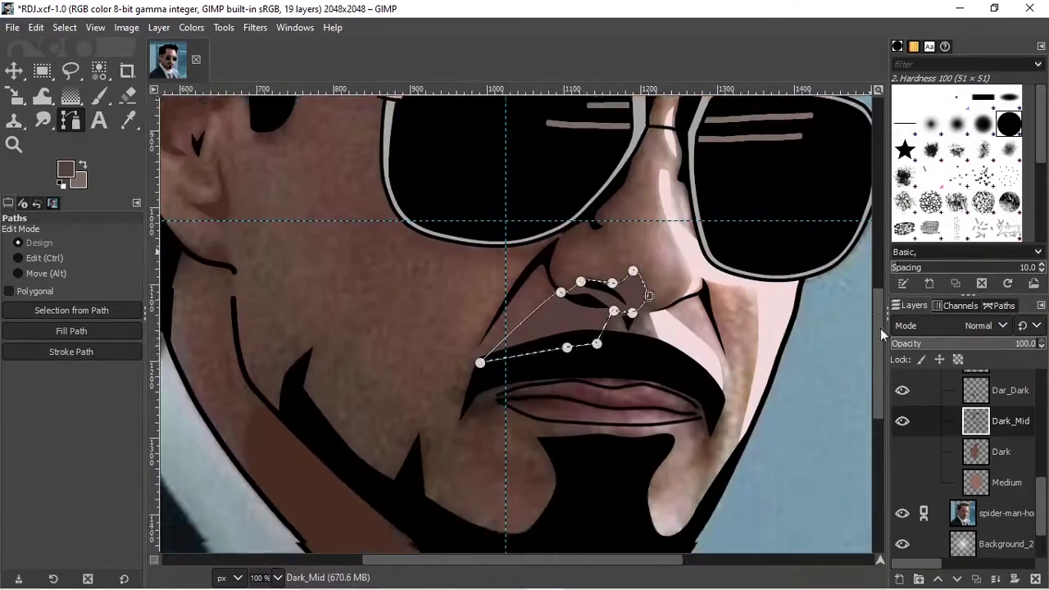
{"action": "scroll", "coordinate": [555, 393], "scroll_direction": "up", "scroll_amount": 2}
- Trace a path around the chin, undoing and replacing misplaced anchors
{"action": "left_click", "coordinate": [479, 270]}
{"action": "left_click", "coordinate": [572, 339]}
{"action": "left_click", "coordinate": [626, 441]}
{"action": "left_click", "coordinate": [456, 528]}
{"action": "left_click", "coordinate": [282, 439]}
{"action": "left_click", "coordinate": [212, 392]}
{"action": "scroll", "coordinate": [412, 377], "scroll_direction": "down", "scroll_amount": 3}
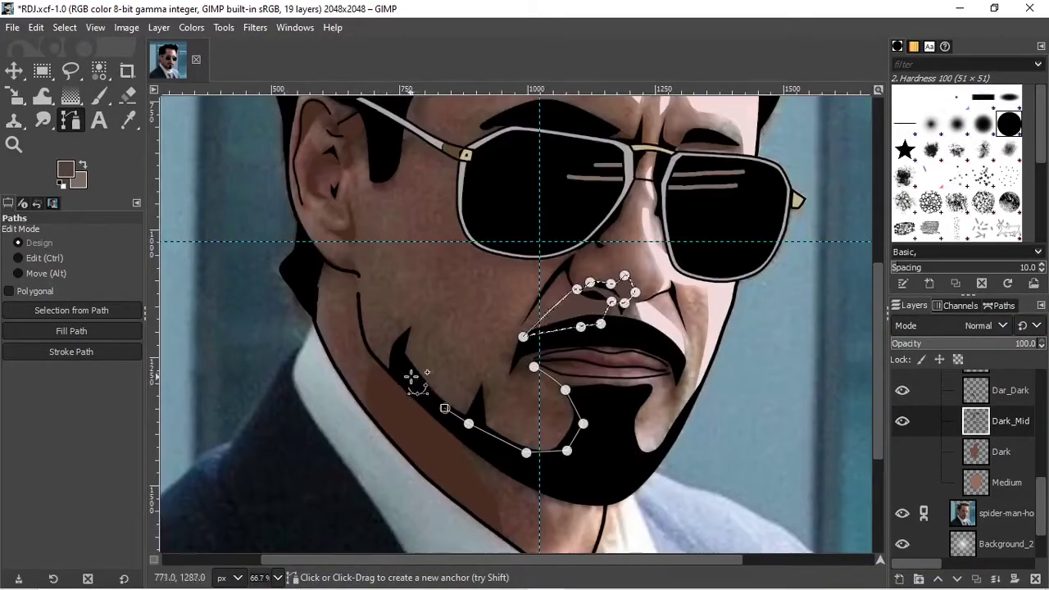
{"action": "scroll", "coordinate": [414, 374], "scroll_direction": "up", "scroll_amount": 3}
{"action": "scroll", "coordinate": [391, 330], "scroll_direction": "down", "scroll_amount": 4}
{"action": "key", "text": "ctrl+z"}
{"action": "key", "text": "ctrl+z"}
{"action": "scroll", "coordinate": [440, 464], "scroll_direction": "up", "scroll_amount": 3}
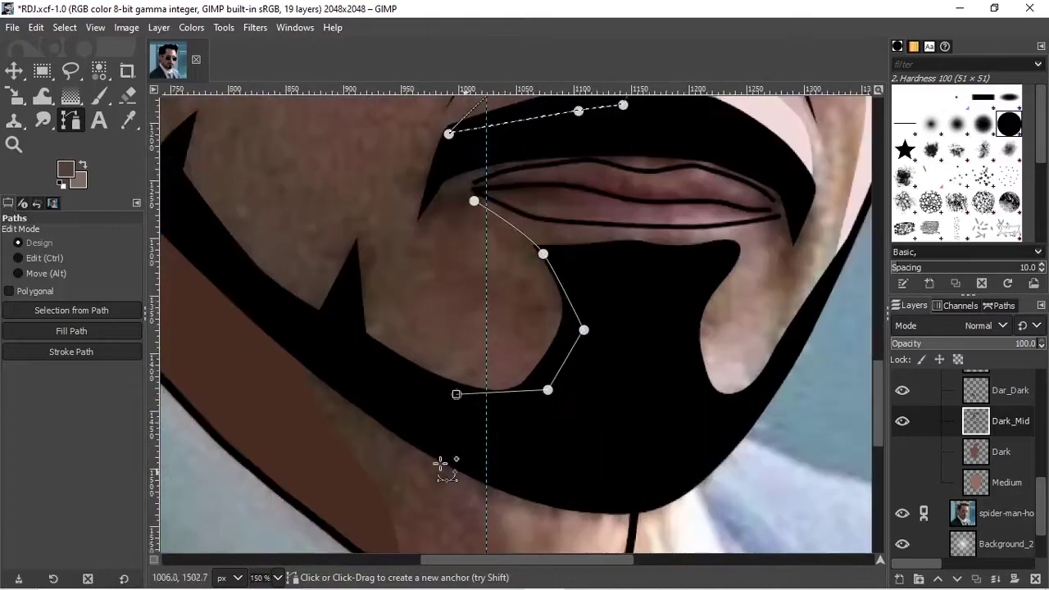
{"action": "scroll", "coordinate": [404, 488], "scroll_direction": "down", "scroll_amount": 2}
{"action": "left_click", "coordinate": [402, 504]}
{"action": "scroll", "coordinate": [402, 504], "scroll_direction": "down", "scroll_amount": 3}
{"action": "scroll", "coordinate": [385, 123], "scroll_direction": "up", "scroll_amount": 1}
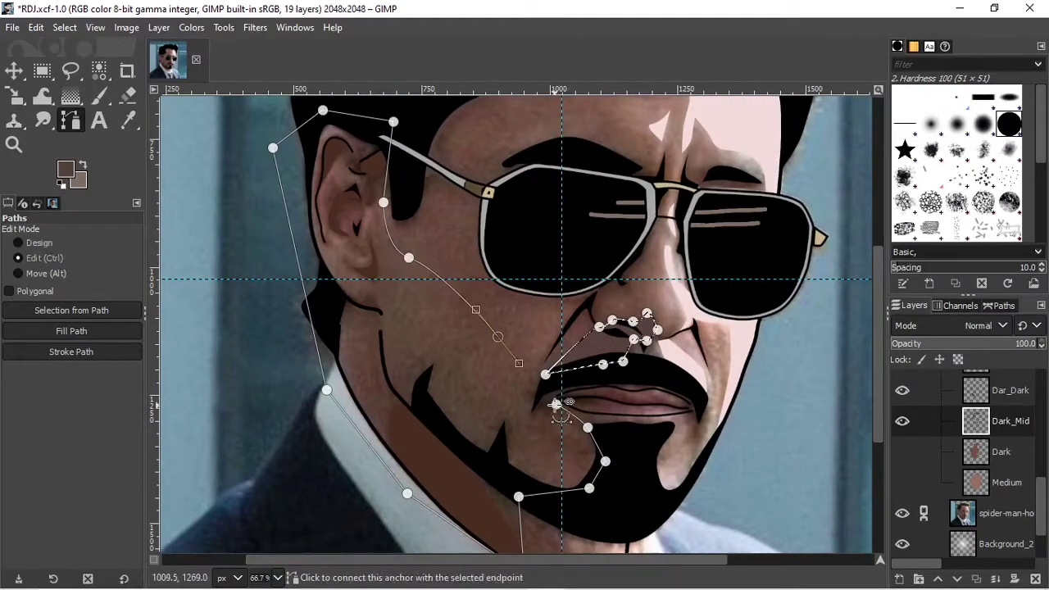
- Remove the Dark_Mid shading from the chin area with the eraser
{"action": "right_click", "coordinate": [470, 188]}
{"action": "key", "text": "shift+e"}
{"action": "scroll", "coordinate": [286, 195], "scroll_direction": "up", "scroll_amount": 1}
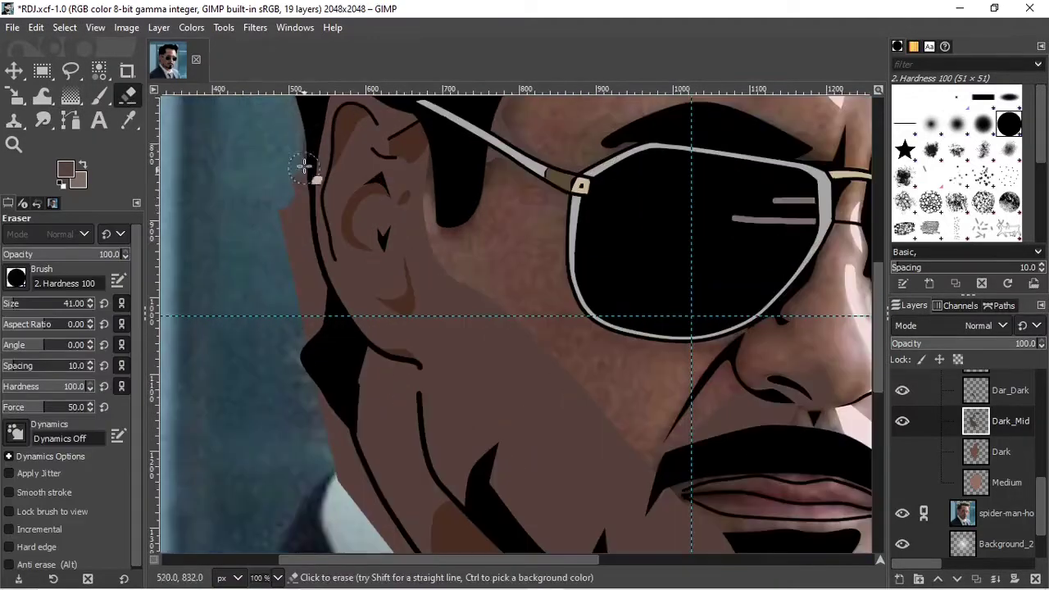
{"action": "scroll", "coordinate": [465, 445], "scroll_direction": "down", "scroll_amount": 4}
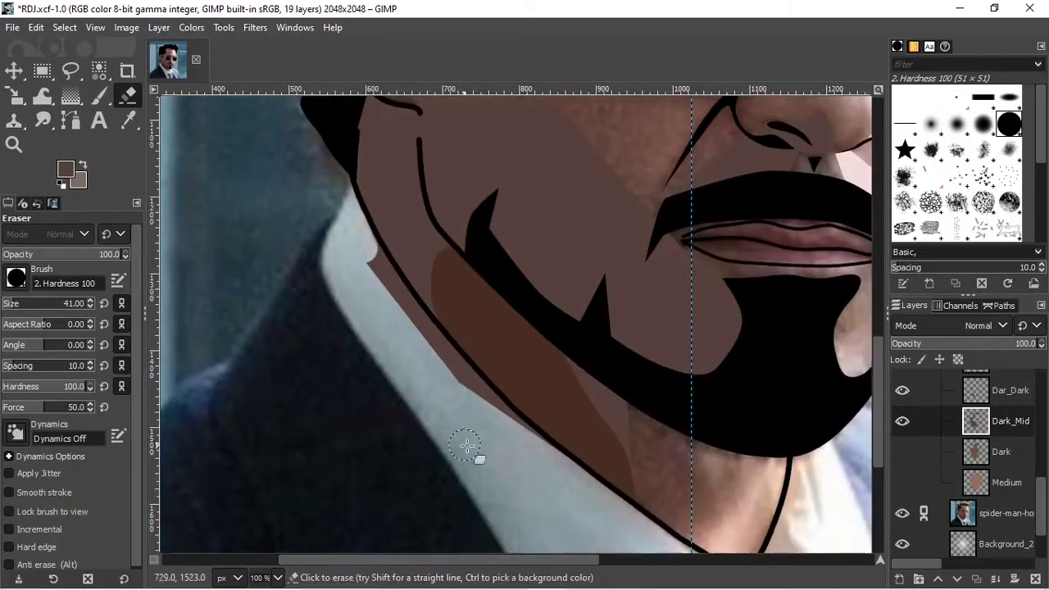
{"action": "scroll", "coordinate": [517, 319], "scroll_direction": "right", "scroll_amount": 2}
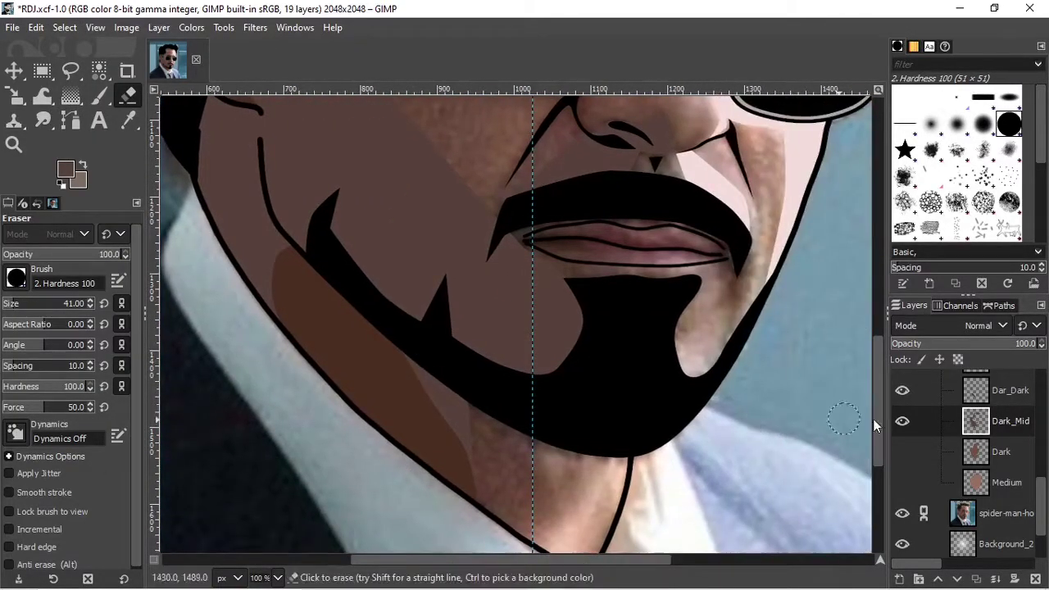
{"action": "scroll", "coordinate": [517, 320], "scroll_direction": "up", "scroll_amount": 4}
{"action": "scroll", "coordinate": [967, 426], "scroll_direction": "up", "scroll_amount": 1}
- Outline the left sunglasses lens with a path and erase the shading there
{"action": "key", "text": "minus"}
{"action": "key", "text": "minus"}
{"action": "key", "text": "minus"}
{"action": "left_click_drag", "start_coordinate": [589, 562], "coordinate": [639, 563]}
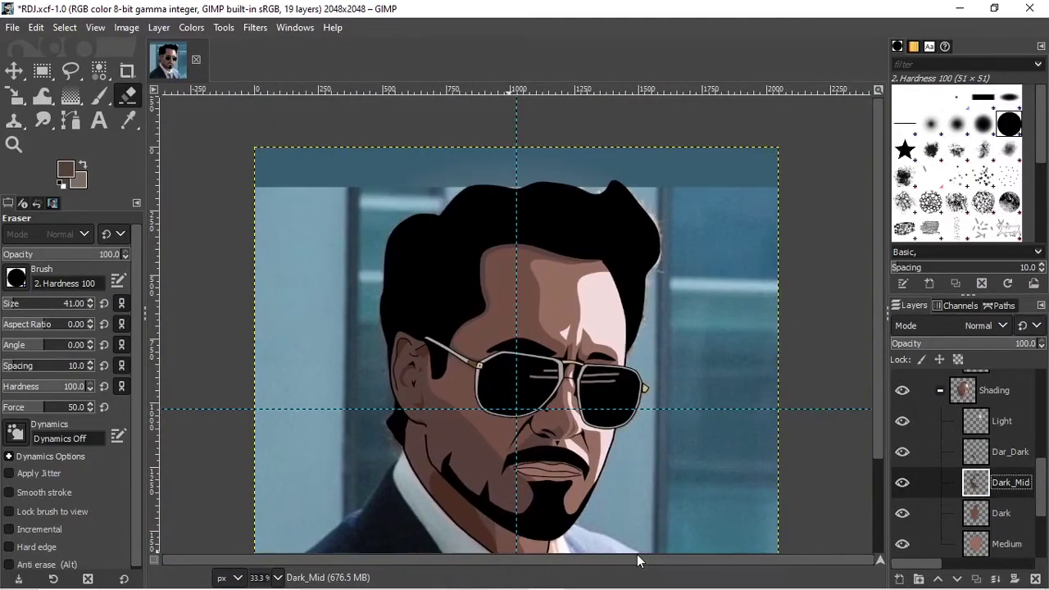
{"action": "key", "text": "plus"}
{"action": "key", "text": "plus"}
{"action": "key", "text": "b"}
{"action": "left_click", "coordinate": [479, 242]}
{"action": "left_click", "coordinate": [419, 274]}
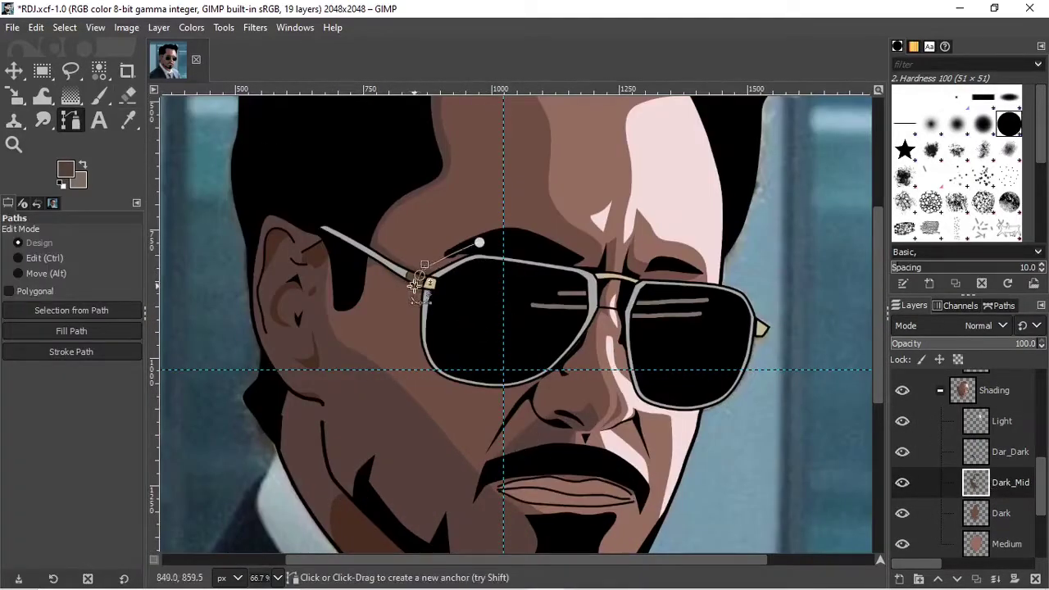
{"action": "left_click_drag", "start_coordinate": [551, 379], "coordinate": [571, 331]}
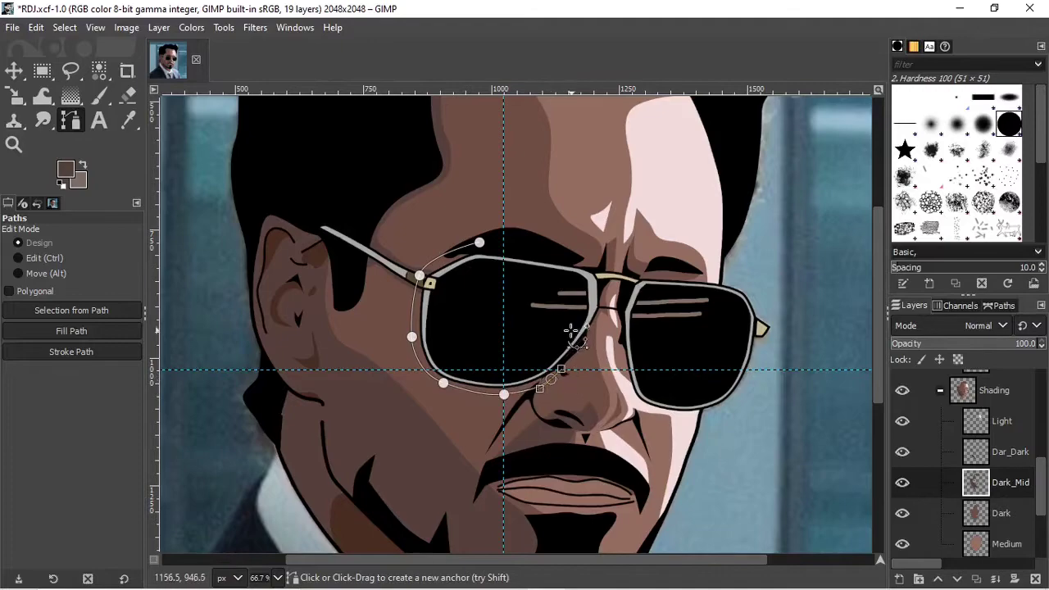
{"action": "left_click", "coordinate": [479, 242], "text": "ctrl"}
{"action": "right_click", "coordinate": [477, 297]}
{"action": "key", "text": "Escape"}
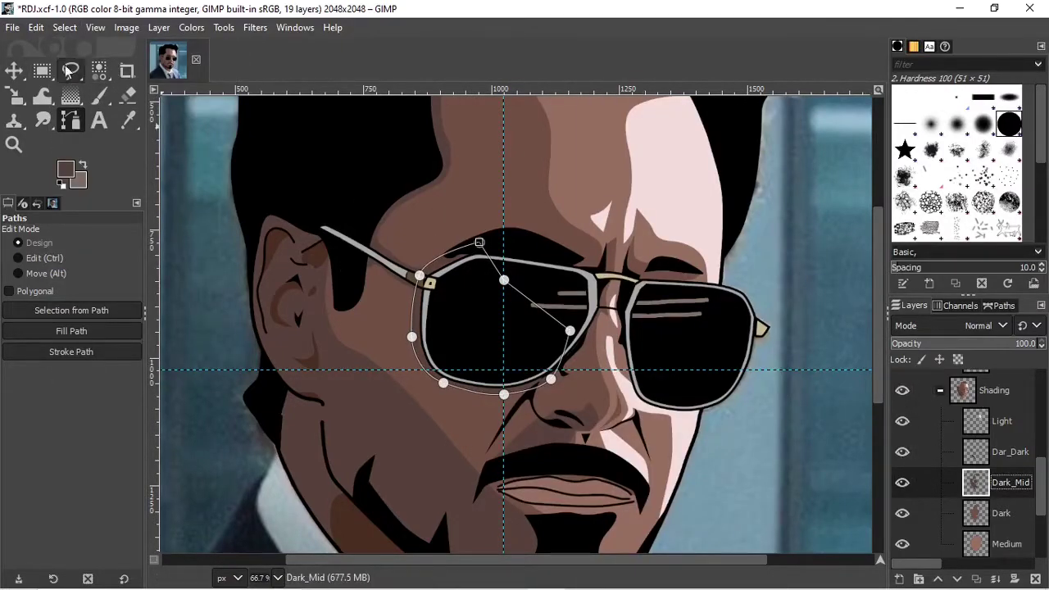
{"action": "left_click", "coordinate": [127, 95]}
{"action": "key", "text": "minus"}
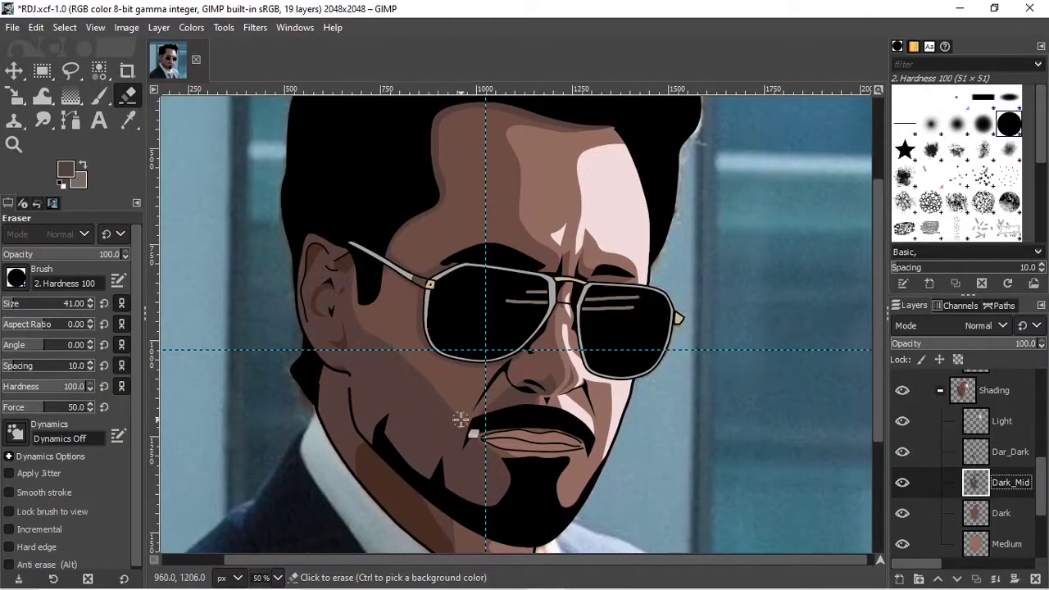
{"action": "left_click", "coordinate": [191, 27]}
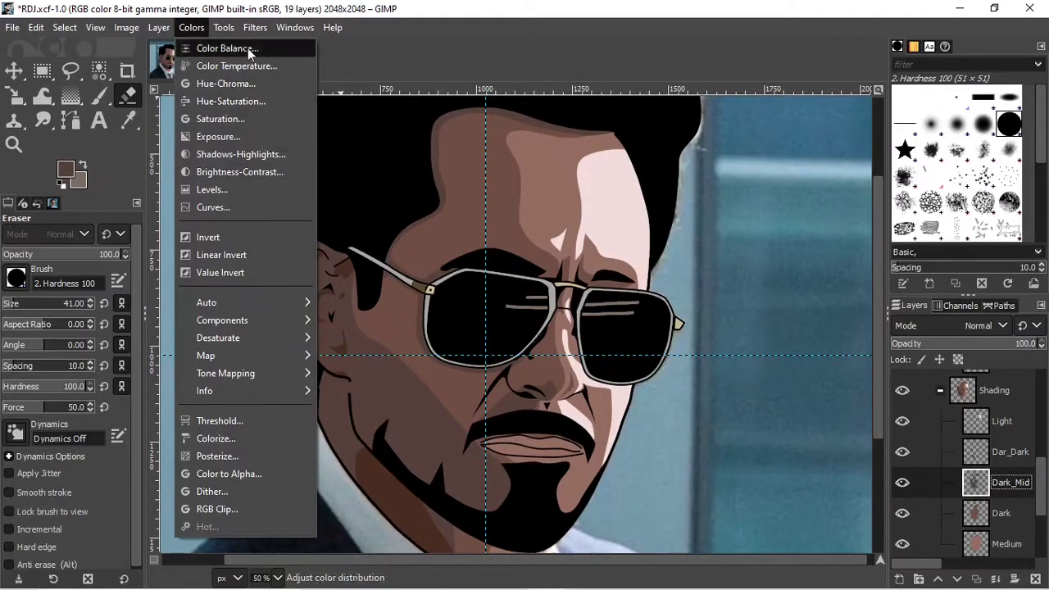
- Apply a Color Balance to Dark_Mid shifting the yellow–blue slider toward blue
{"action": "left_click", "coordinate": [234, 120]}
{"action": "key", "text": "Escape"}
{"action": "left_click", "coordinate": [191, 27]}
{"action": "left_click", "coordinate": [234, 50]}
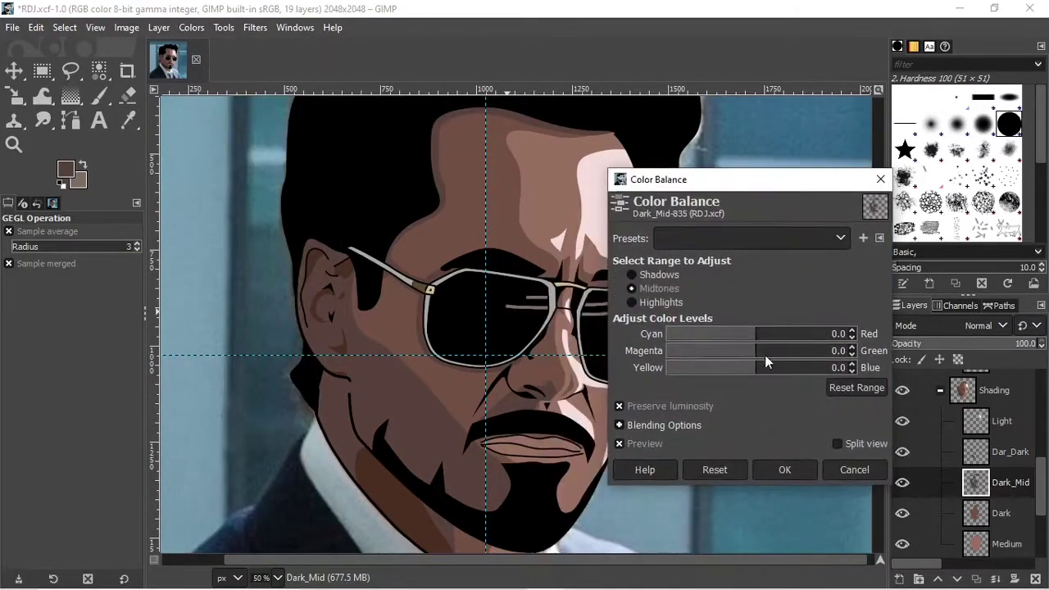
{"action": "mouse_move", "coordinate": [765, 367]}
{"action": "left_mouse_down"}
{"action": "mouse_move", "coordinate": [849, 373]}
{"action": "mouse_move", "coordinate": [760, 367]}
{"action": "mouse_move", "coordinate": [724, 335]}
{"action": "mouse_move", "coordinate": [725, 367]}
{"action": "left_mouse_up"}
{"action": "left_click", "coordinate": [784, 469]}
- Zoom in on the face, select the FaceDetails layer and take the paintbrush
{"action": "key", "text": "1"}
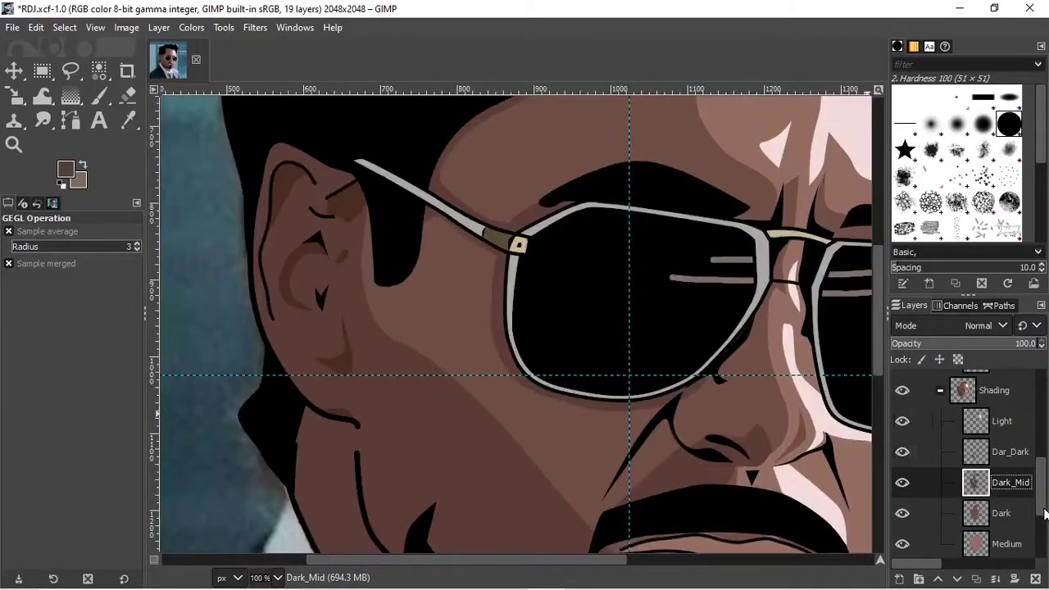
{"action": "left_click", "coordinate": [1012, 447]}
{"action": "key", "text": "p"}
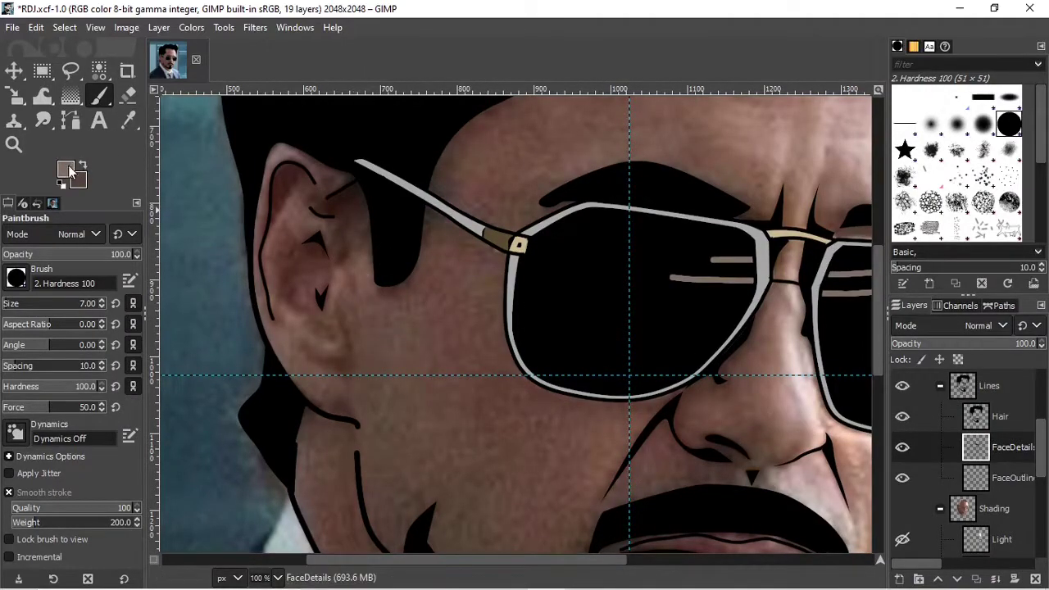
- Reset the paint colour to black and shrink the brush to size 5
{"action": "key", "text": "d"}
{"action": "key", "text": "ctrl+z"}
{"action": "key", "text": "bracketleft"}
{"action": "key", "text": "bracketleft"}
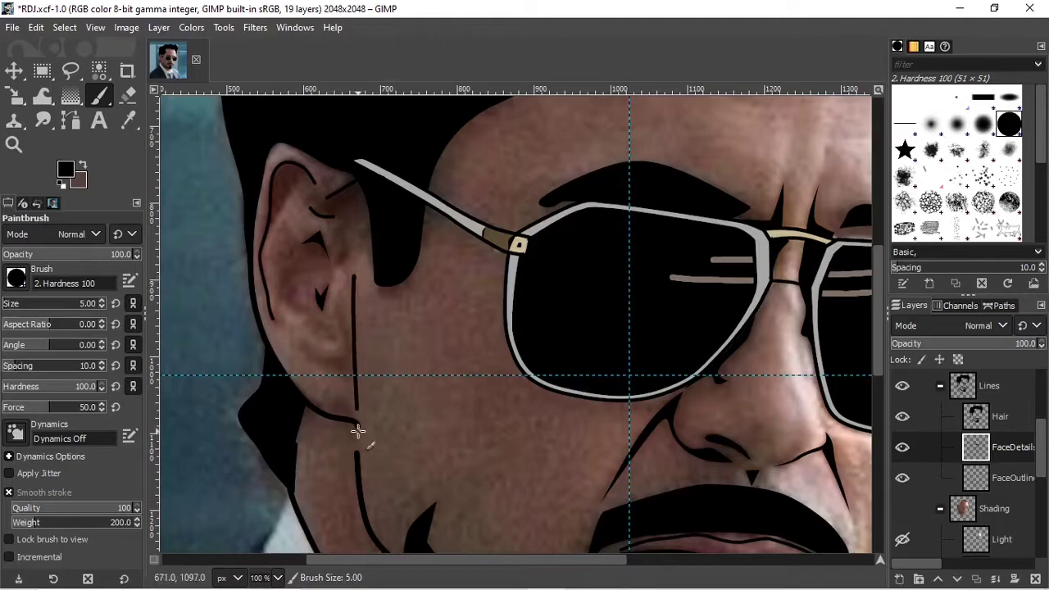
{"action": "key", "text": "minus"}
{"action": "key", "text": "minus"}
{"action": "key", "text": "minus"}
{"action": "scroll", "coordinate": [907, 492], "scroll_direction": "down", "scroll_amount": 3}
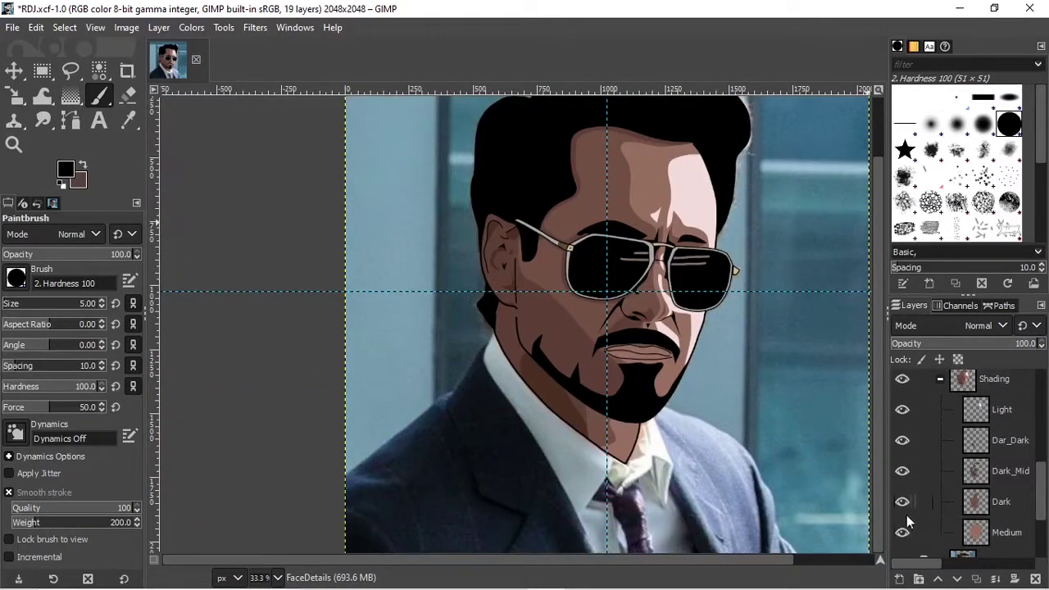
- Select the Dar_Dark layer with an enlarged eraser, zoomed in on the beard
{"action": "left_click", "coordinate": [1009, 440]}
{"action": "key", "text": "shift+e"}
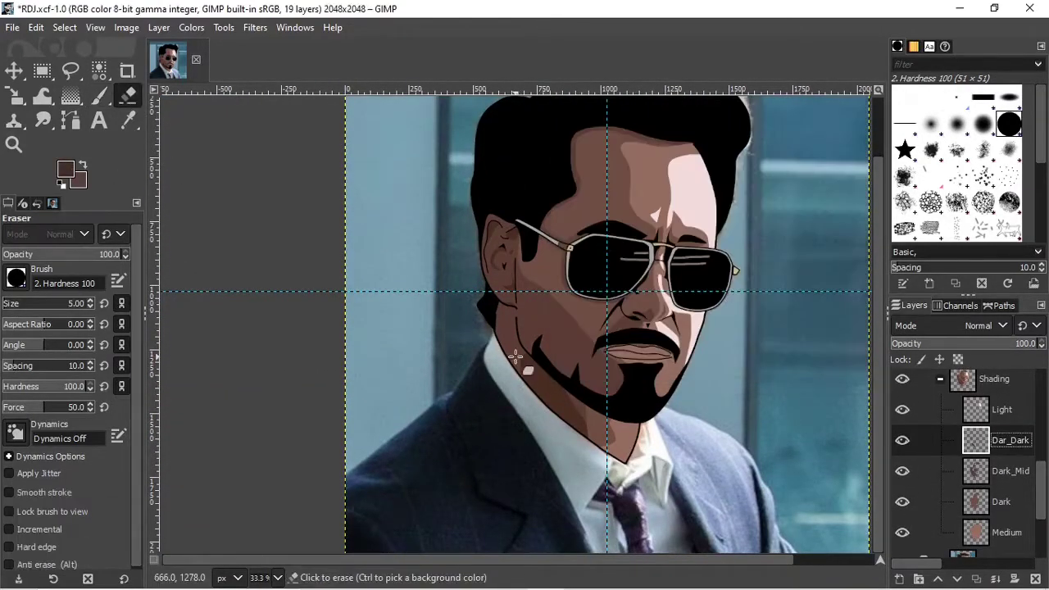
{"action": "key", "text": "braceright"}
{"action": "key", "text": "braceright"}
{"action": "key", "text": "braceright"}
{"action": "key", "text": "plus"}
{"action": "key", "text": "plus"}
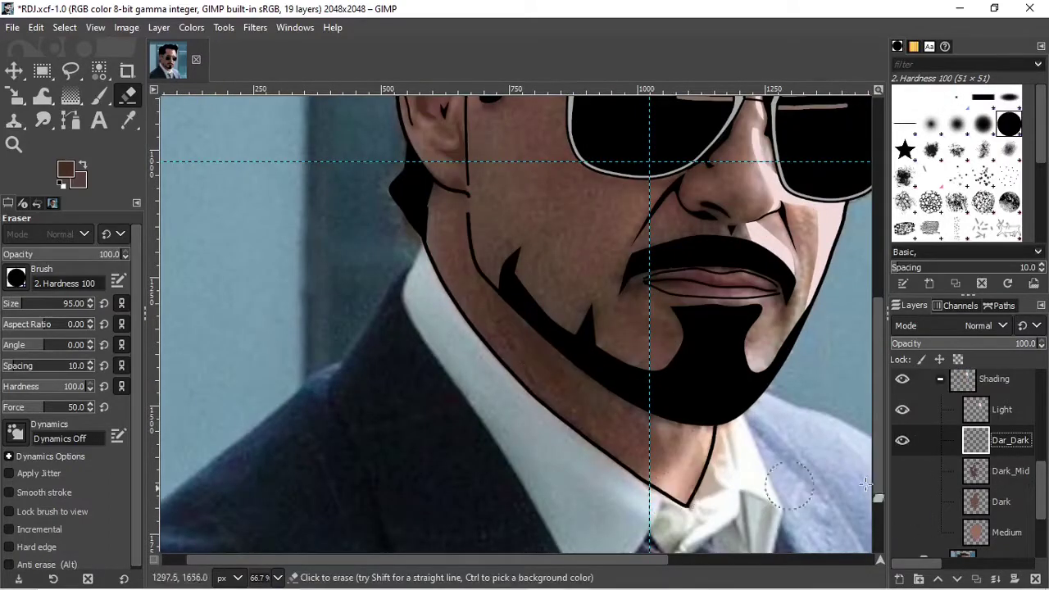
{"action": "key", "text": "b"}
- Outline the jaw shading with a path and clear the Dar_Dark shading inside it
{"action": "left_click", "coordinate": [579, 431]}
{"action": "left_click", "coordinate": [537, 334]}
{"action": "left_click", "coordinate": [497, 338]}
{"action": "left_click", "coordinate": [519, 381]}
{"action": "key", "text": "2"}
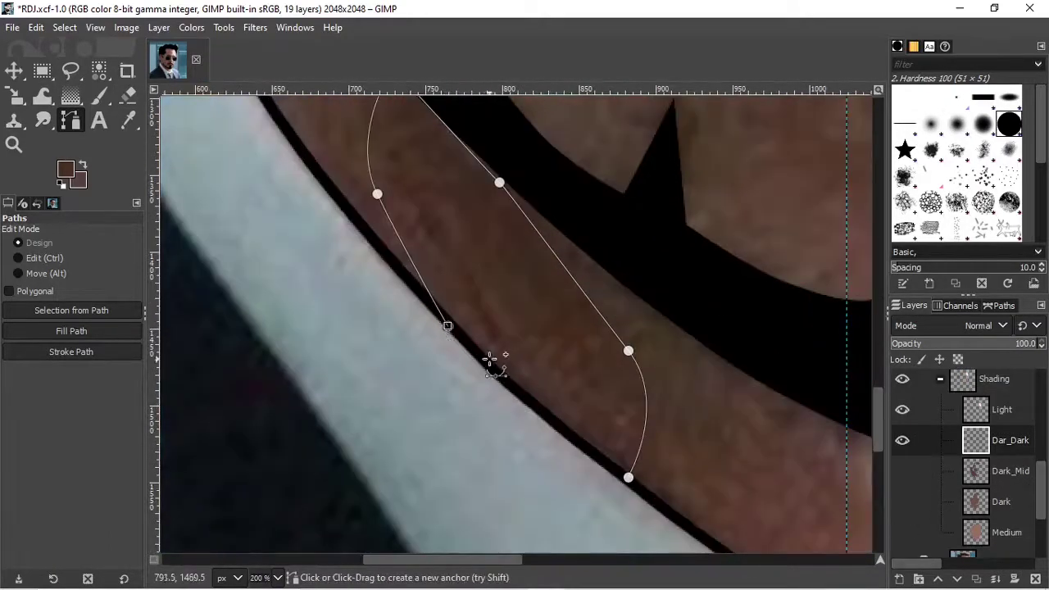
{"action": "left_click", "coordinate": [489, 361]}
{"action": "left_click", "coordinate": [558, 422]}
{"action": "right_click", "coordinate": [574, 339]}
{"action": "left_click", "coordinate": [745, 369]}
- Show Dark_Mid, Dark and Medium, hide the spider-man-ho photo, and save RDJ.xcf
{"action": "key", "text": "shift+ctrl+a"}
{"action": "key", "text": "m"}
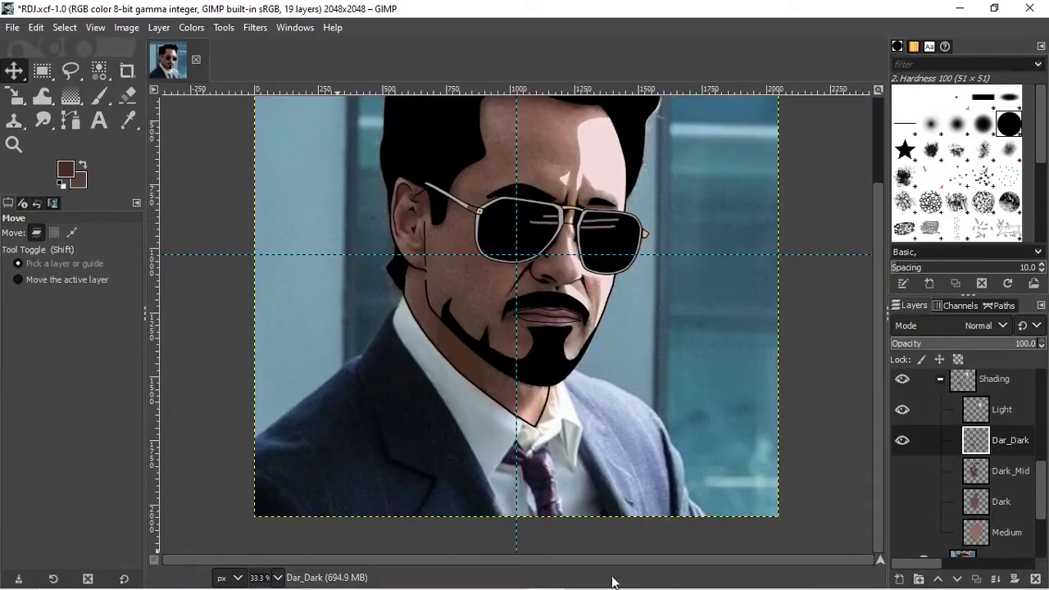
{"action": "left_click", "coordinate": [901, 471]}
{"action": "left_click", "coordinate": [901, 501]}
{"action": "left_click", "coordinate": [901, 531]}
{"action": "scroll", "coordinate": [967, 459], "scroll_direction": "down", "scroll_amount": 3}
{"action": "left_click", "coordinate": [901, 449]}
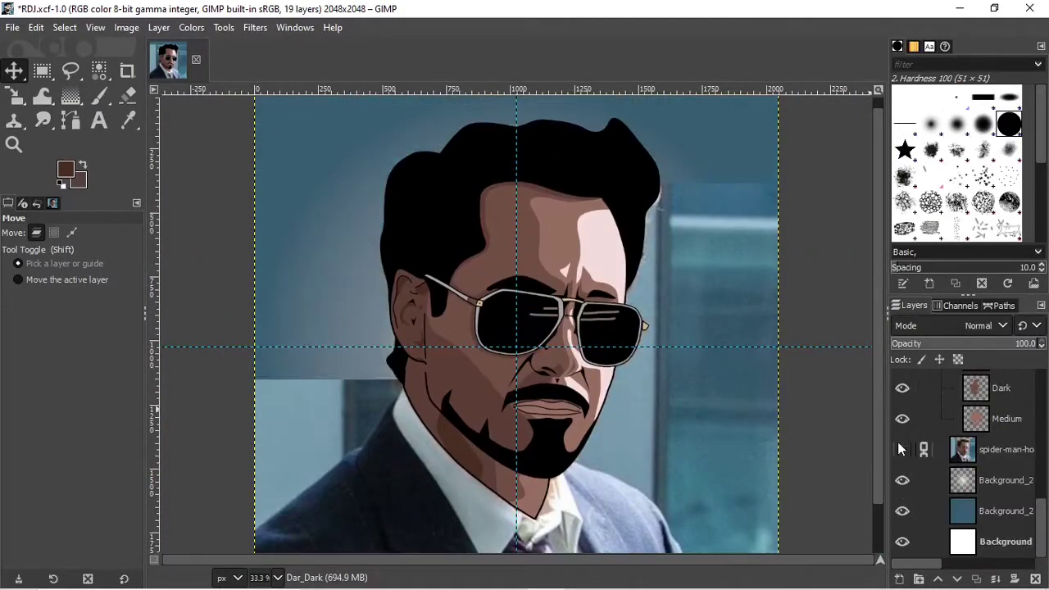
{"action": "key", "text": "minus"}
{"action": "key", "text": "ctrl+s"}
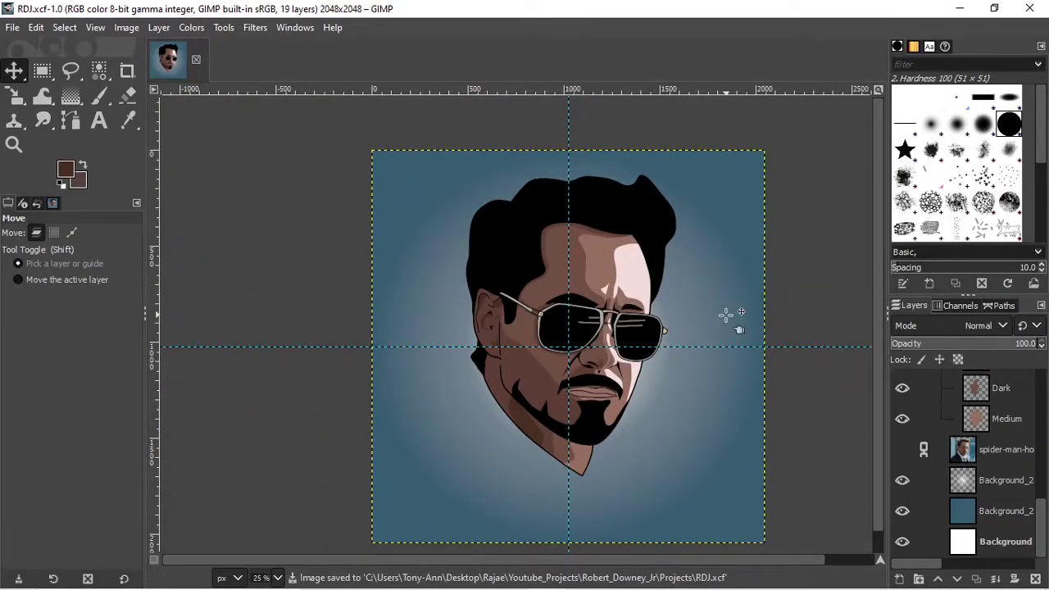